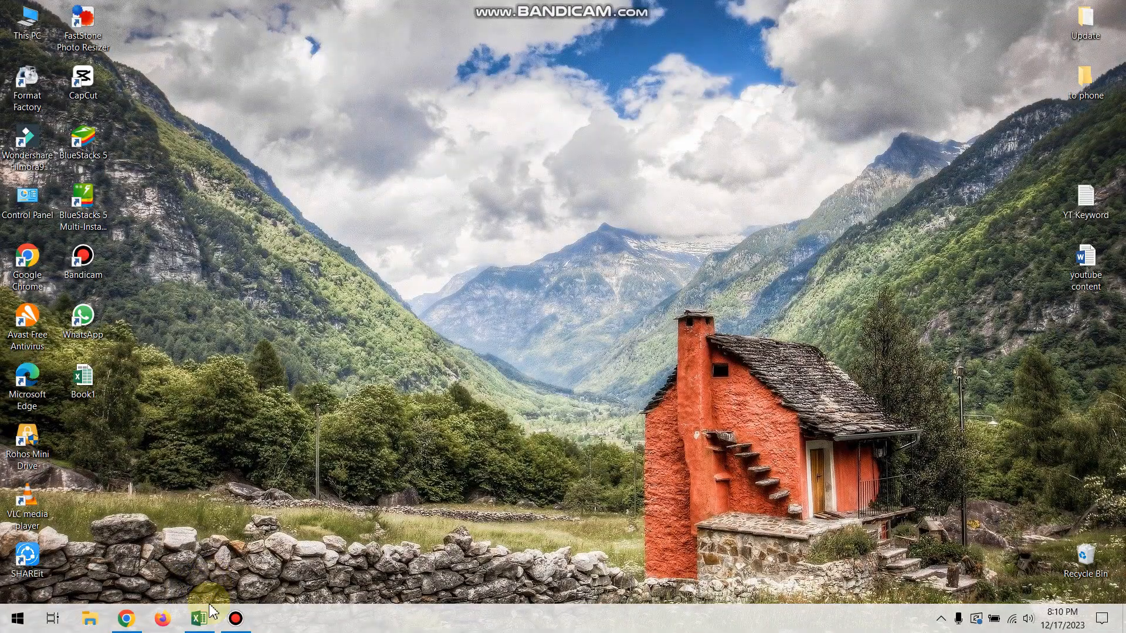
# Open Excel, create a blank workbook and maximize its window
pyautogui.click(17, 619)
pyautogui.write('exc')
pyautogui.press('Return')
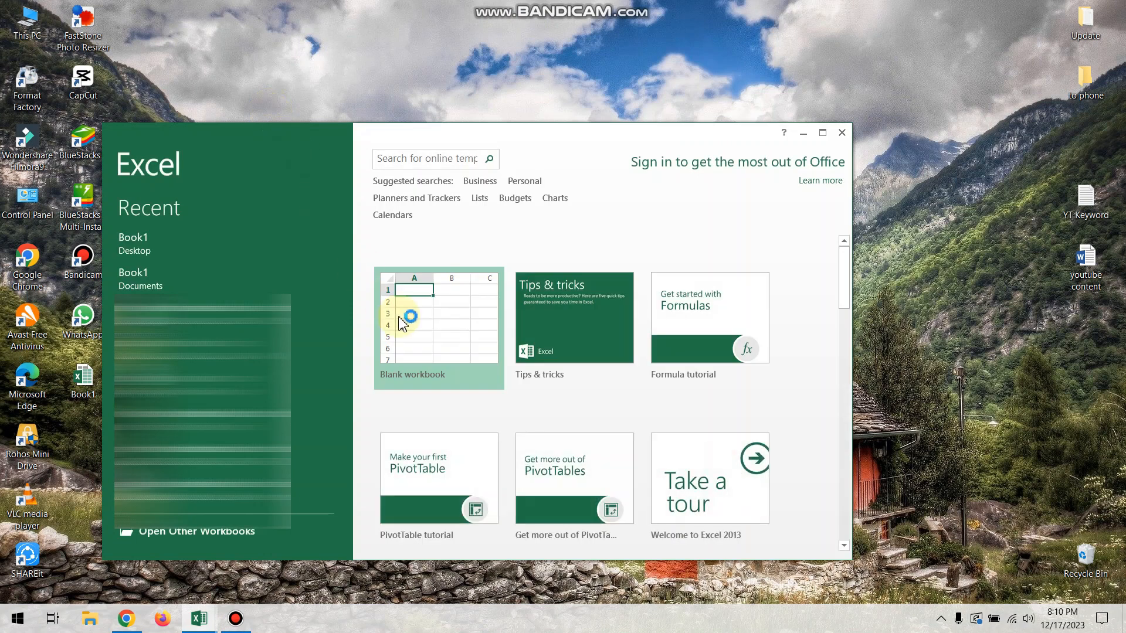
pyautogui.click(402, 321)
pyautogui.click(822, 133)
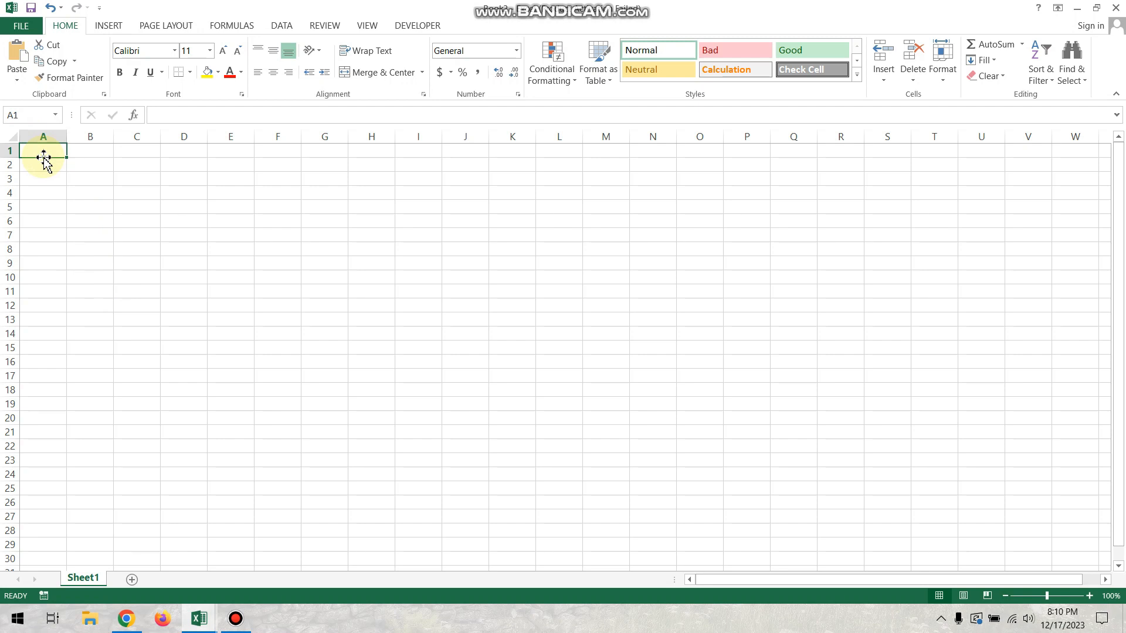
# Enter the headers Project in A1 and Votes in B1
pyautogui.write('Project')
pyautogui.press('Tab')
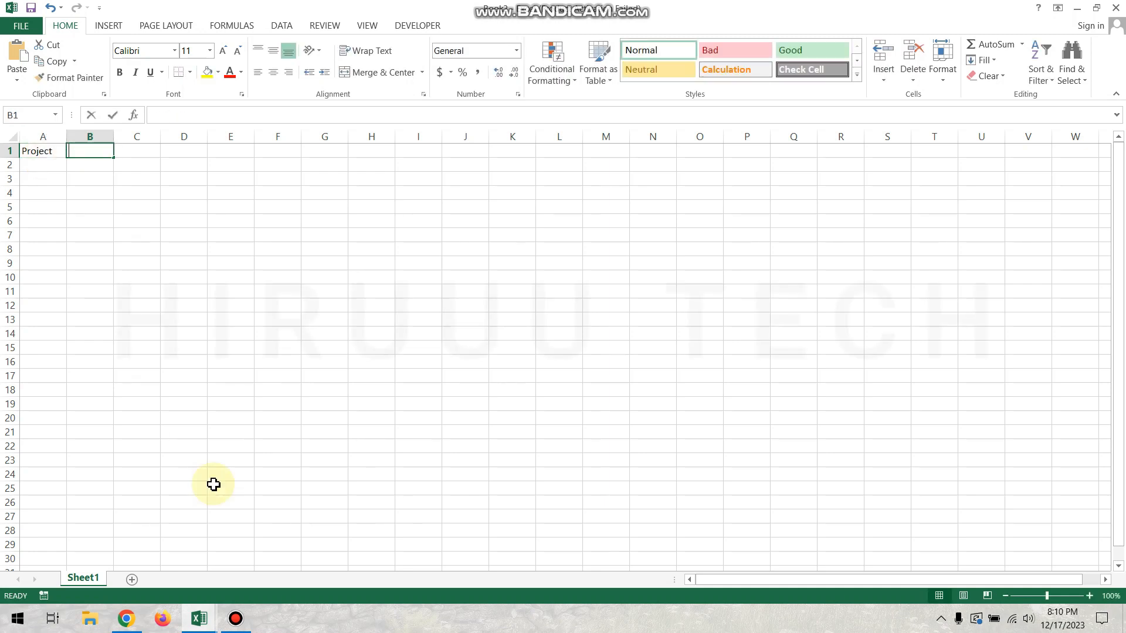
pyautogui.write('Votes')
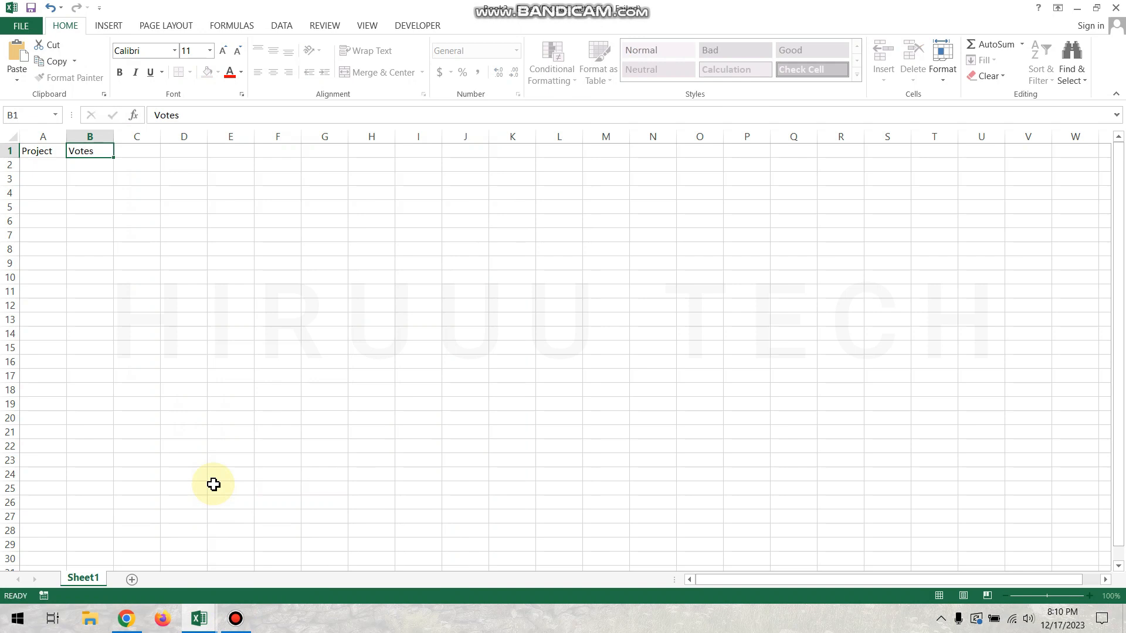
pyautogui.press('Tab')
pyautogui.press('Left')
pyautogui.press('Left')
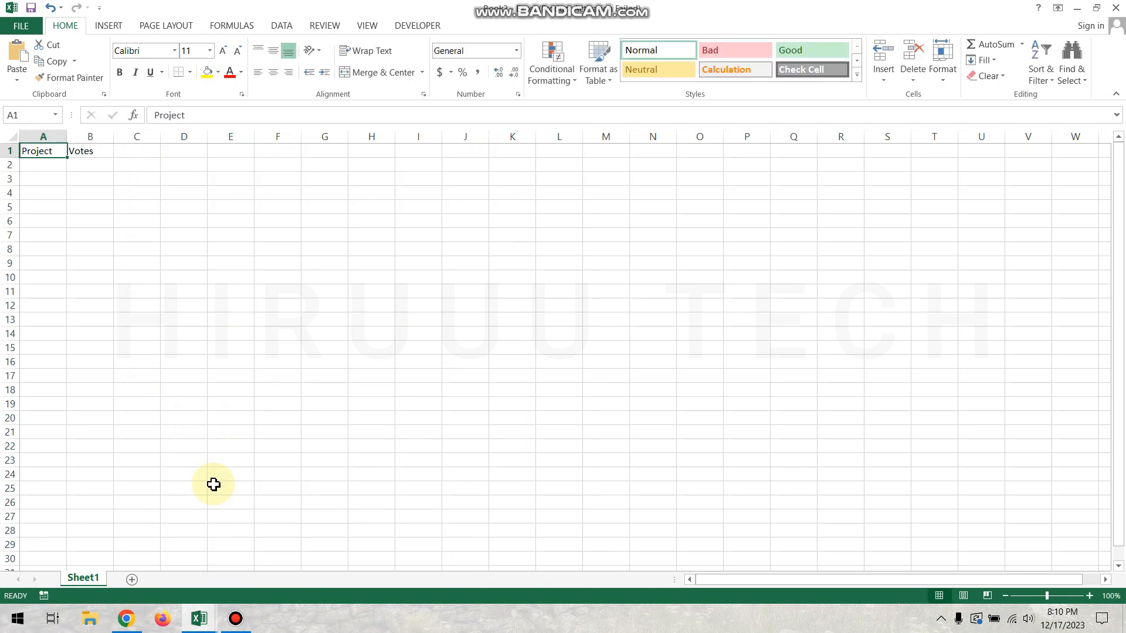
# List the projects SLPP, JVP, UNP and NGC in cells A2 to A5
pyautogui.press('Down')
pyautogui.press('F2')
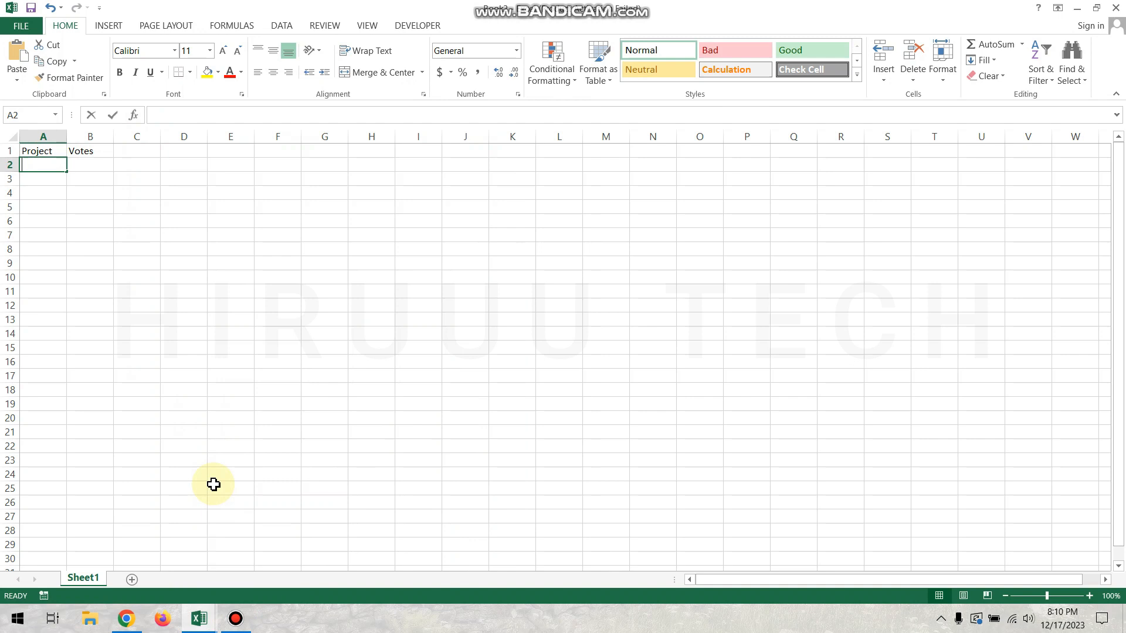
pyautogui.write('SLPP')
pyautogui.press('Return')
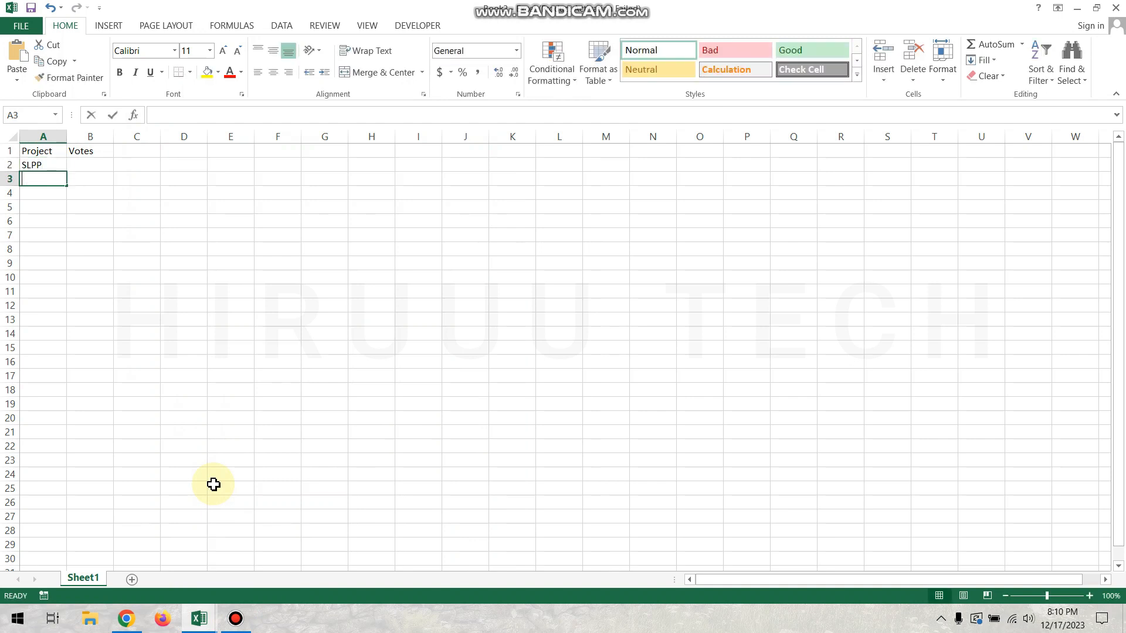
pyautogui.write('JVP')
pyautogui.press('Return')
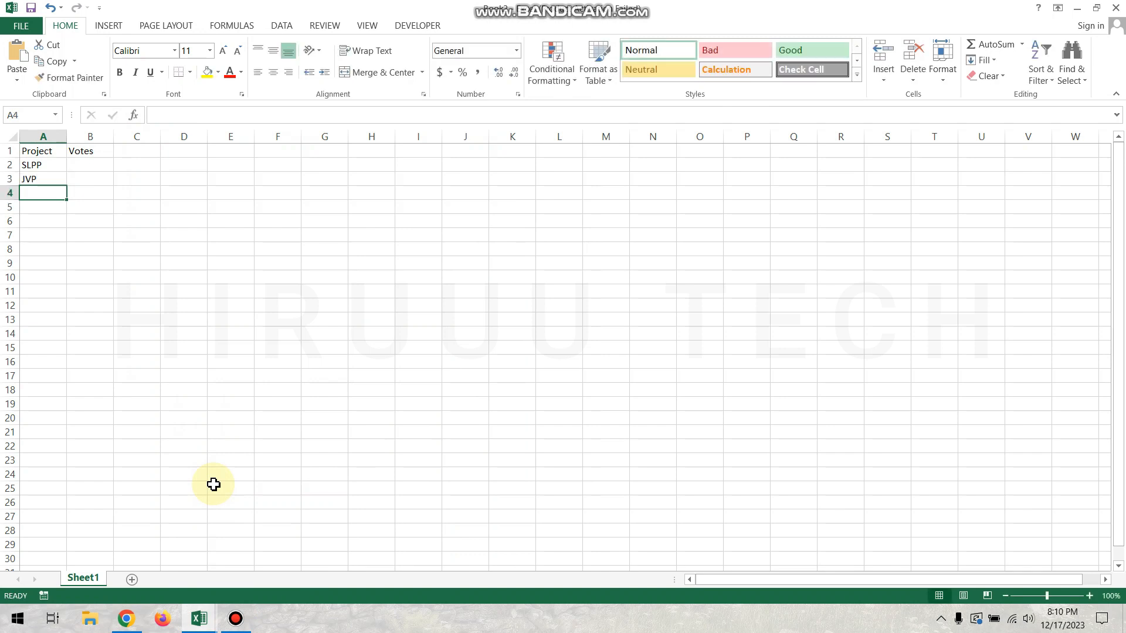
pyautogui.write('UNP')
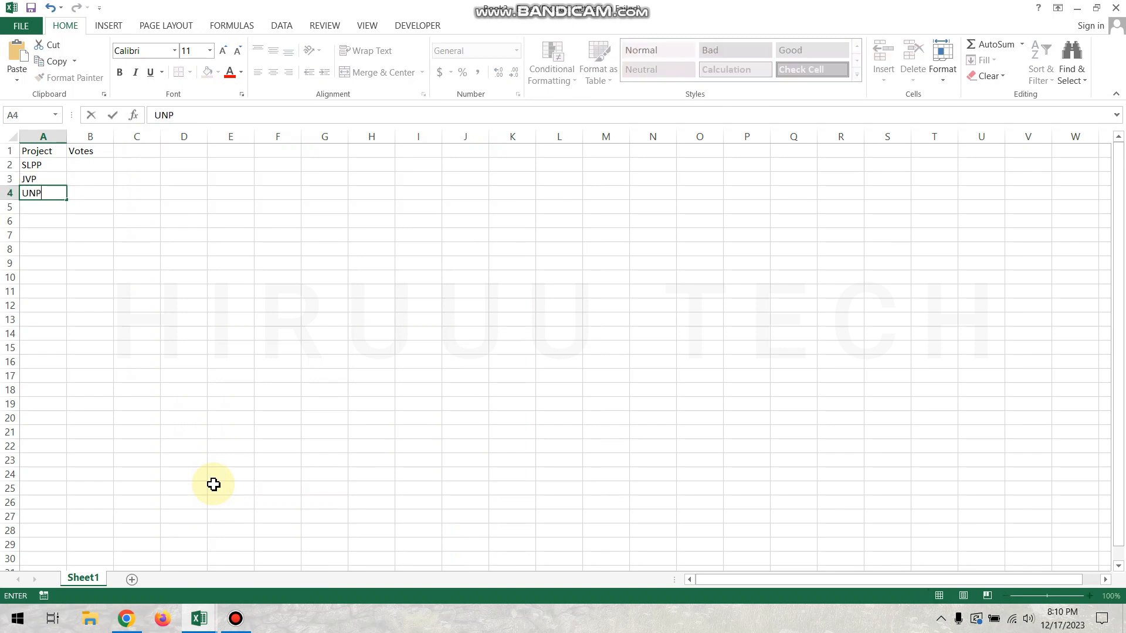
pyautogui.press('Return')
pyautogui.write('NGC')
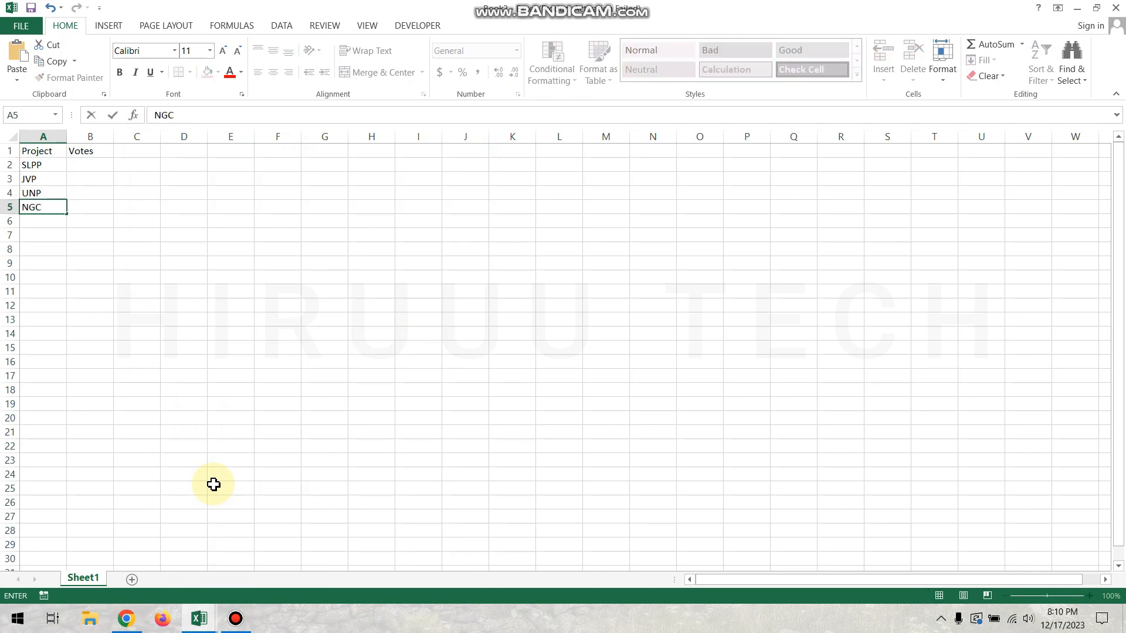
pyautogui.press('Return')
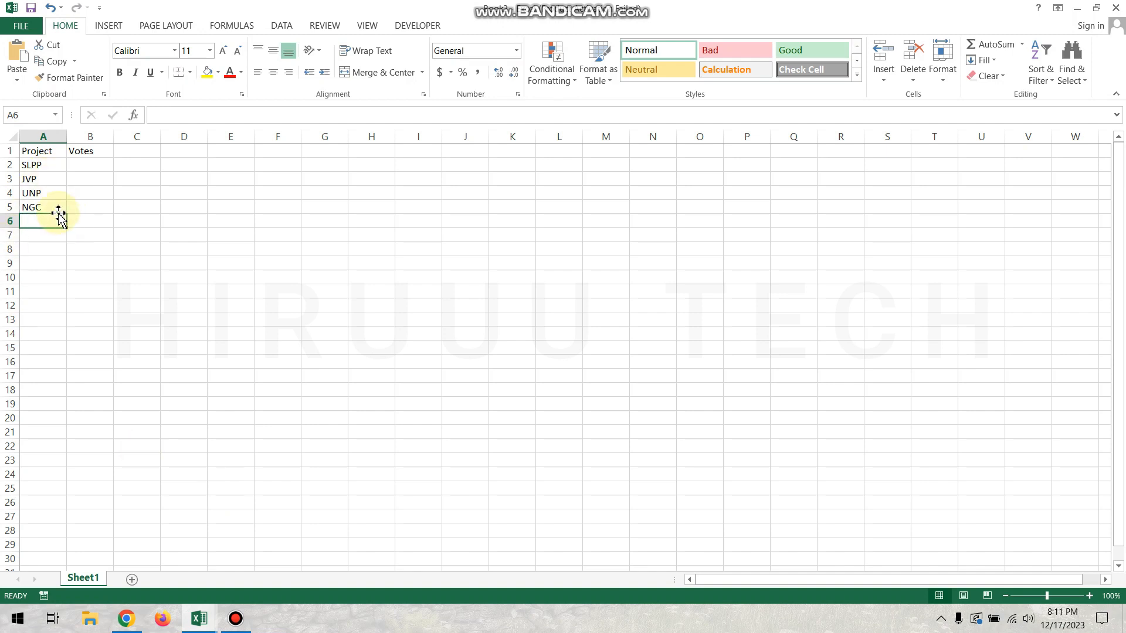
# Format the whole Votes column B as percentages
pyautogui.click(103, 168)
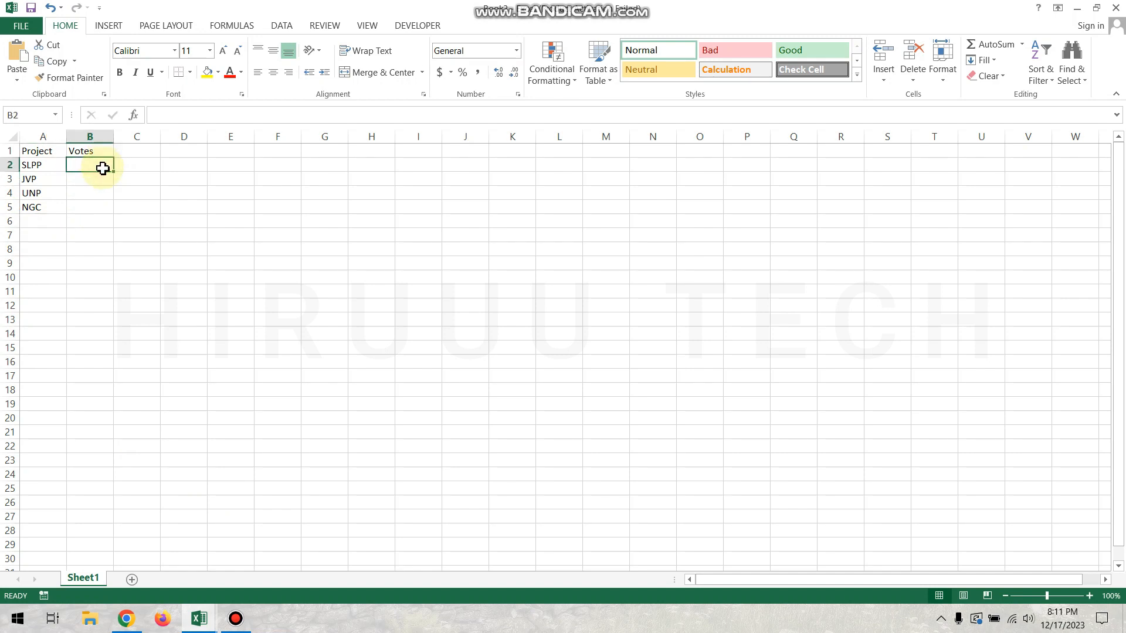
pyautogui.click(89, 136)
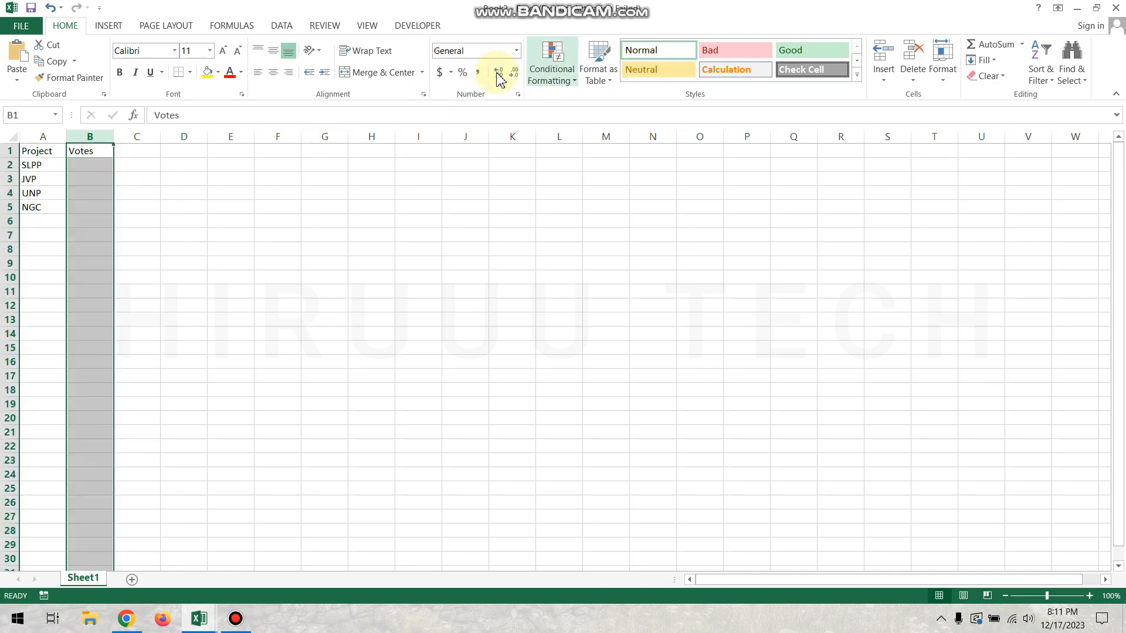
pyautogui.click(462, 73)
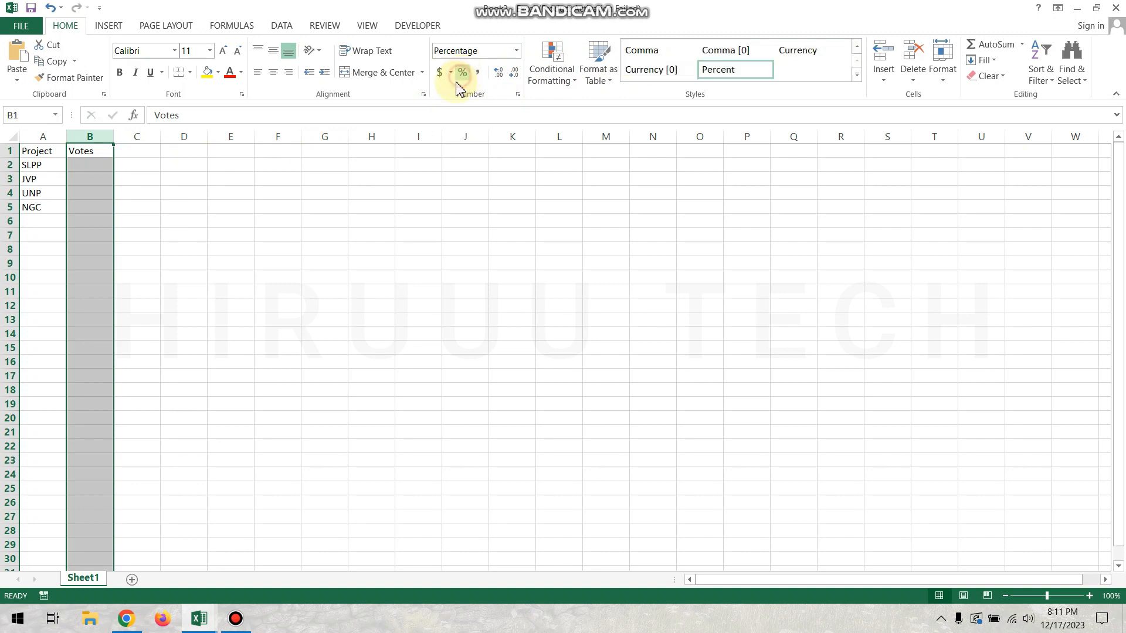
# Enter the votes 25%, 55%, 68% and 40% in cells B2 to B5
pyautogui.click(91, 163)
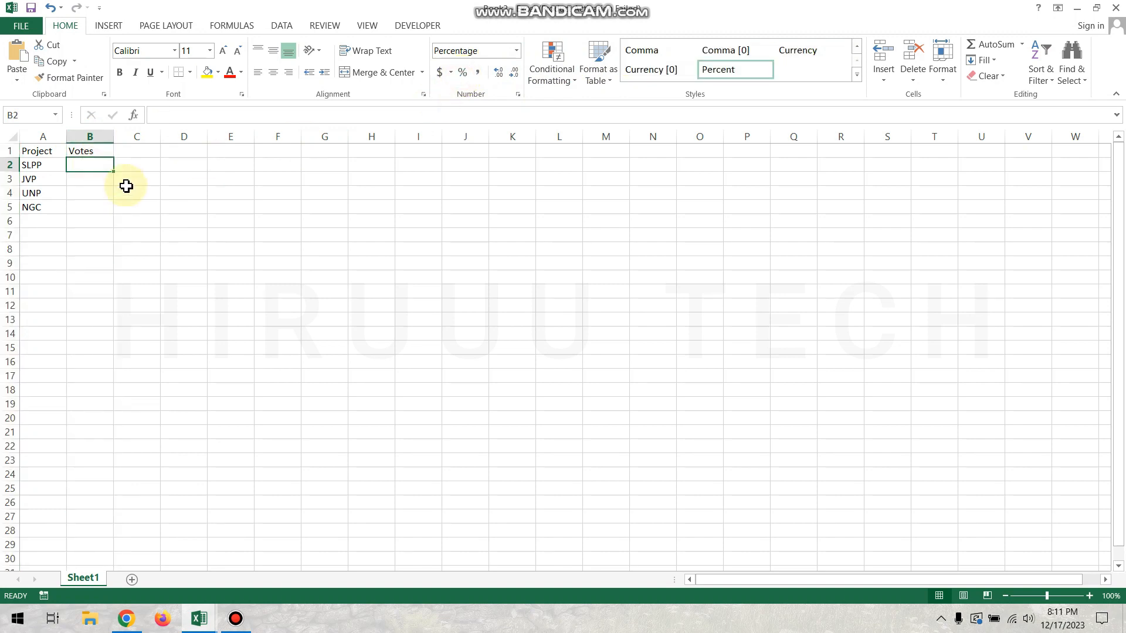
pyautogui.write('25')
pyautogui.press('Return')
pyautogui.write('50')
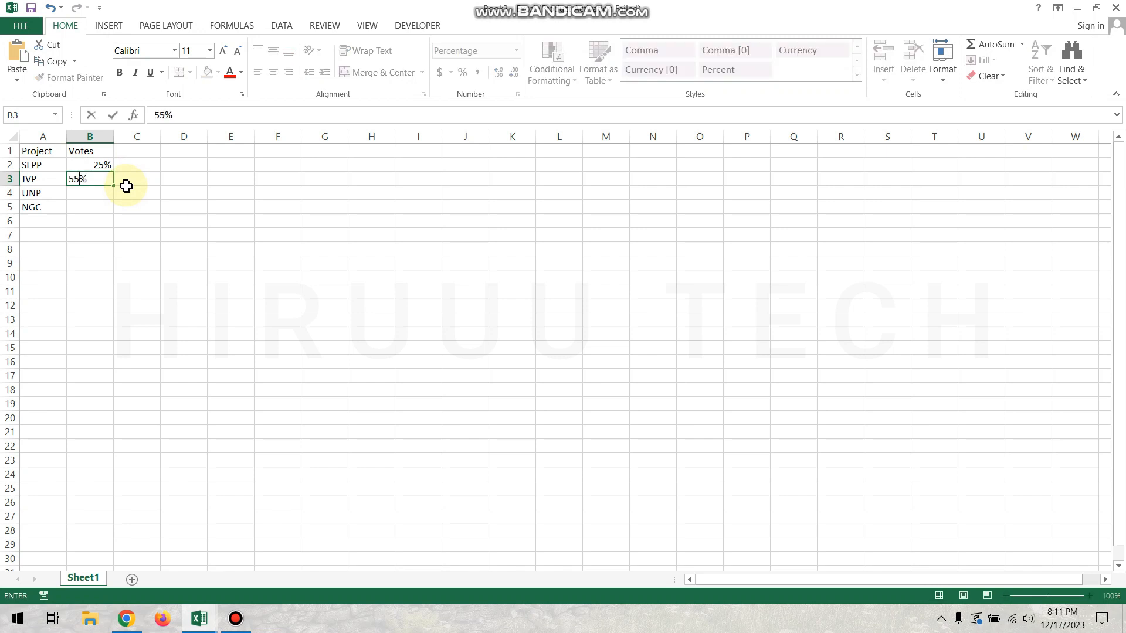
pyautogui.press('Return')
pyautogui.press('F2')
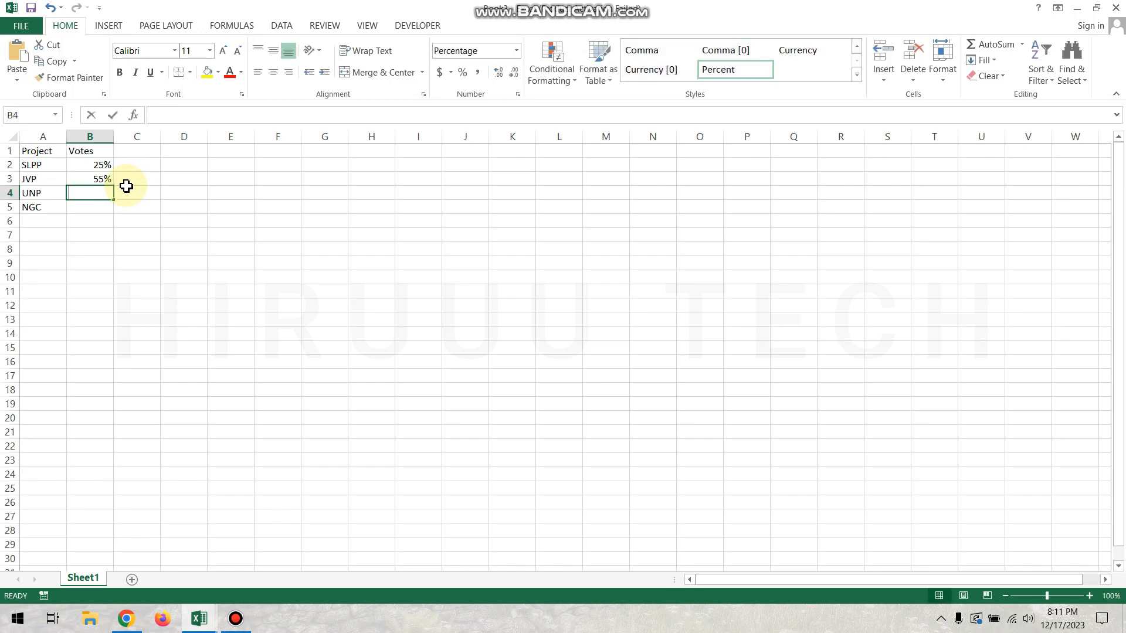
pyautogui.write('68')
pyautogui.press('Return')
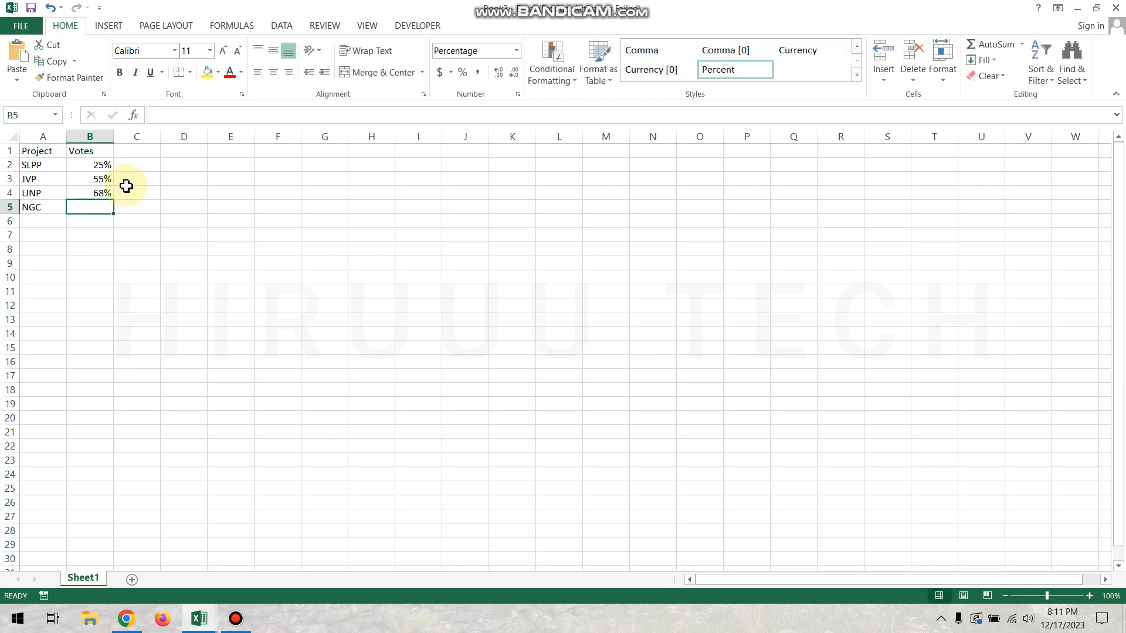
pyautogui.write('40')
pyautogui.press('Tab')
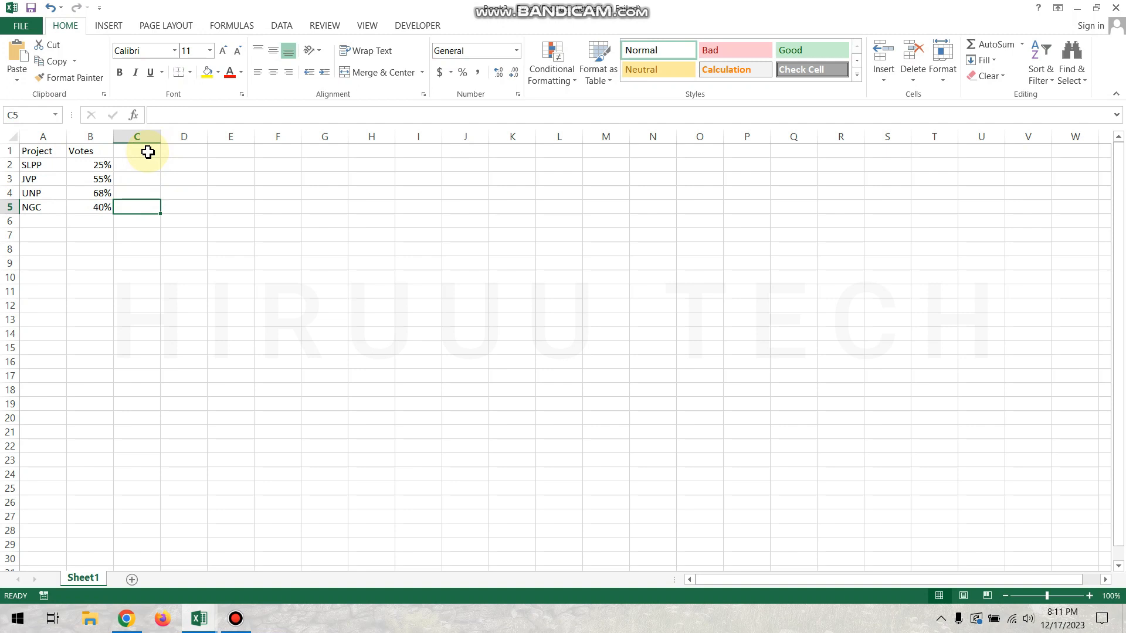
# Add the headers Blank, Lower and Upper in cells C1, D1 and E1
pyautogui.click(144, 152)
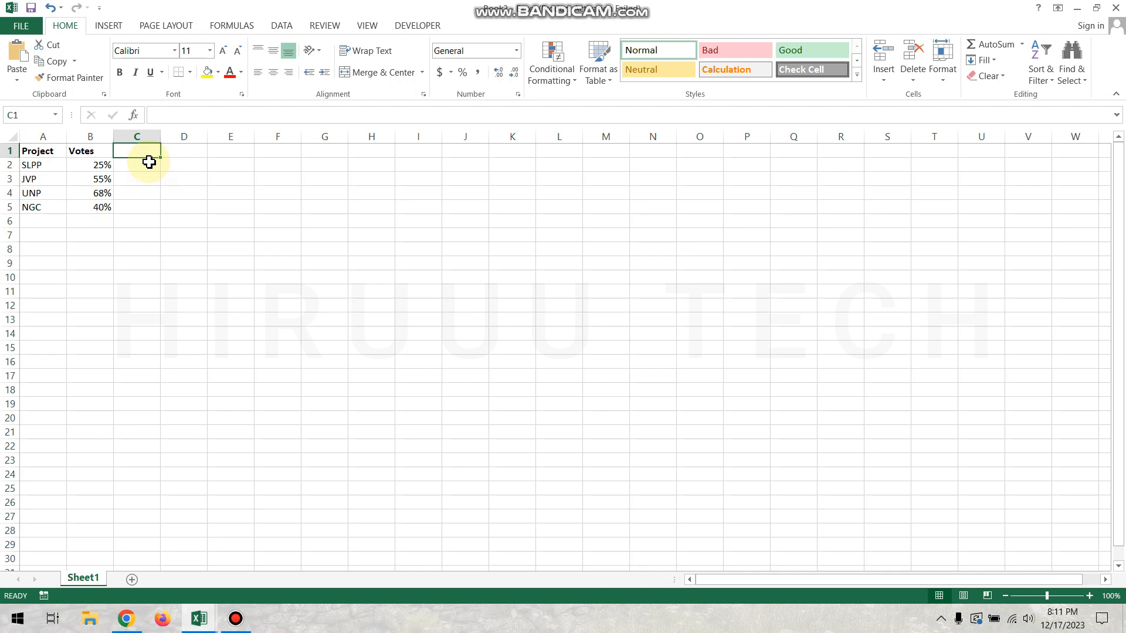
pyautogui.write('Bla')
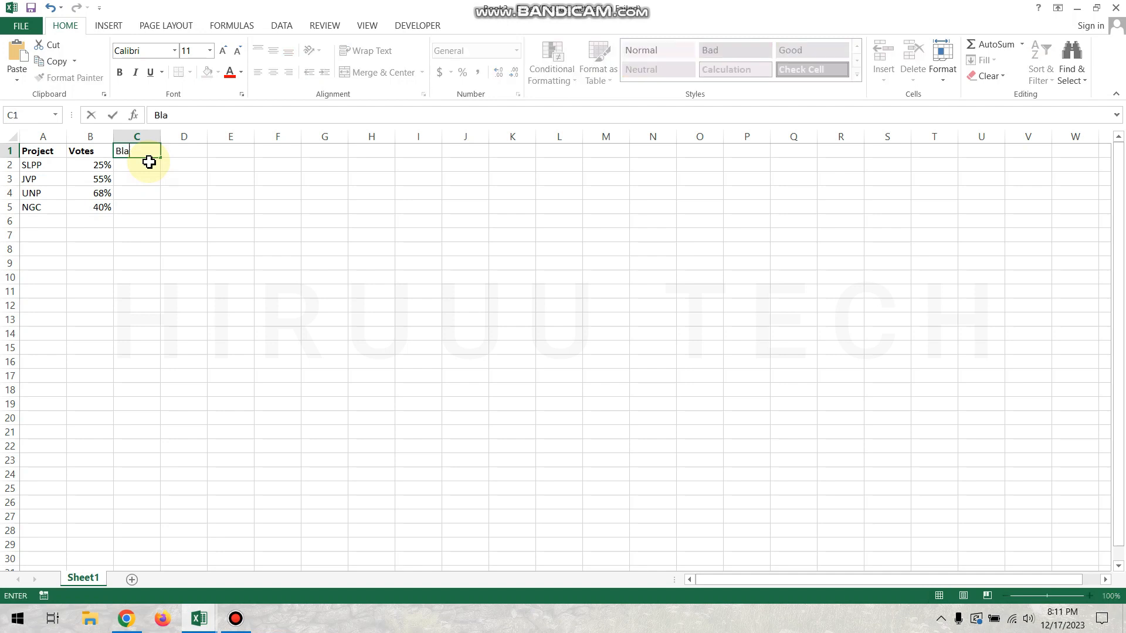
pyautogui.write('nd')
pyautogui.write('k')
pyautogui.press('Tab')
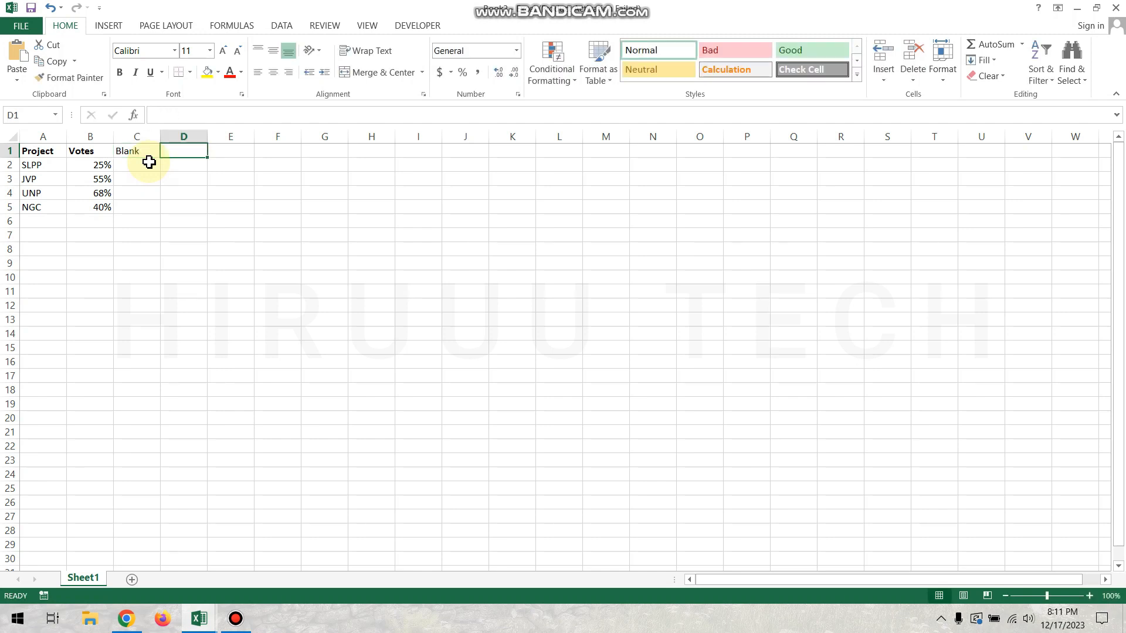
pyautogui.write('Lower')
pyautogui.press('Tab')
pyautogui.write('Upper')
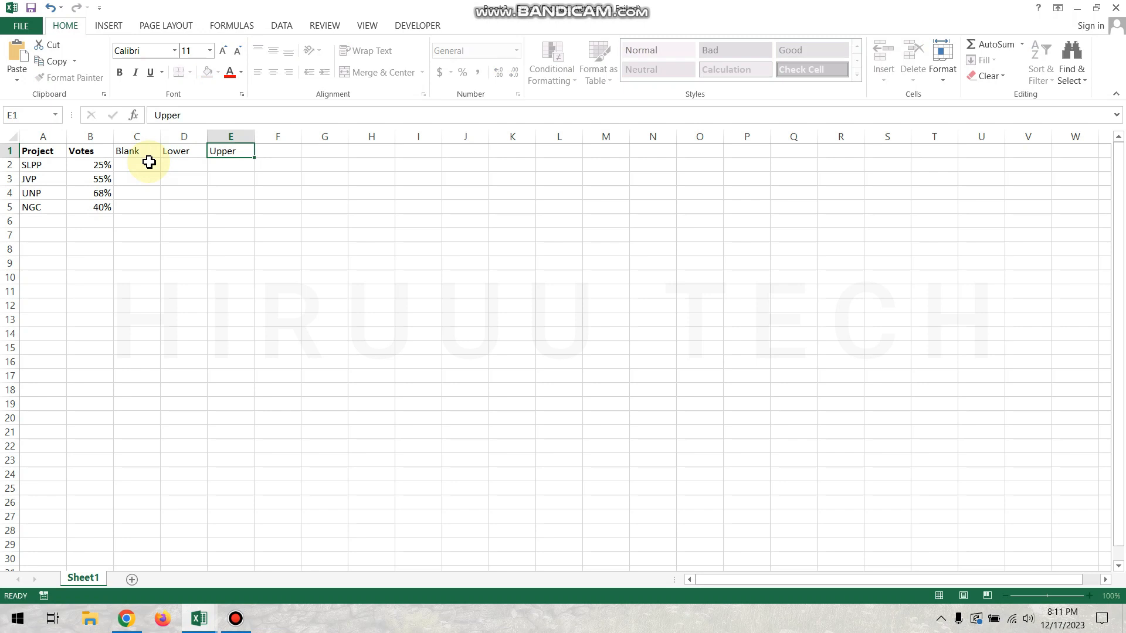
pyautogui.press('Tab')
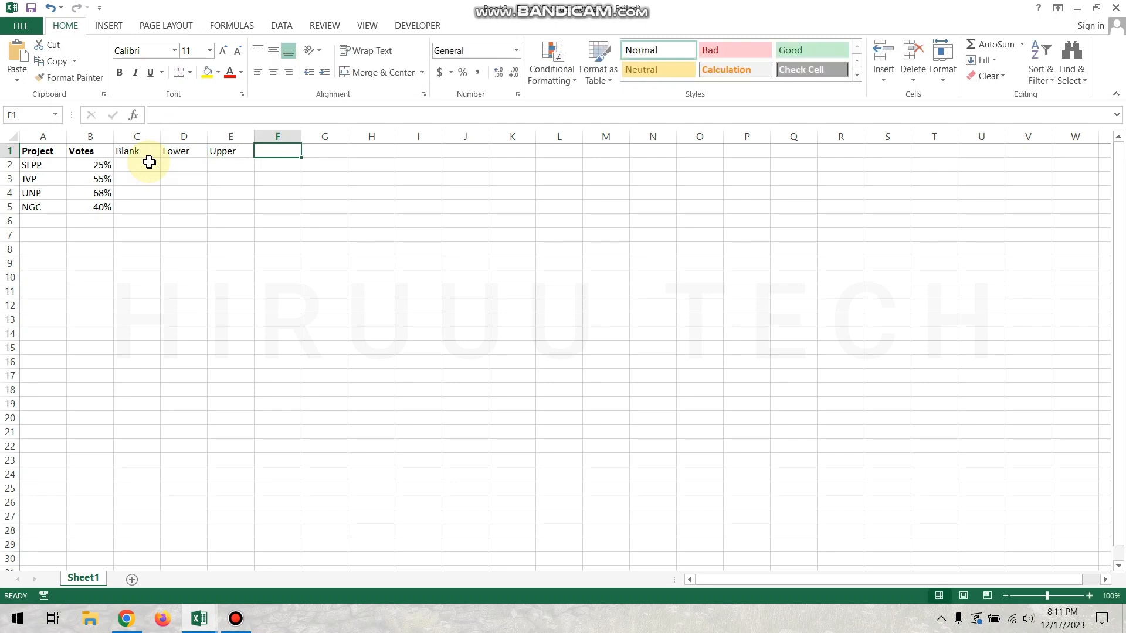
# Add the headers Middle line 1 in F1 and Middle line 2 in G1
pyautogui.write('Mi')
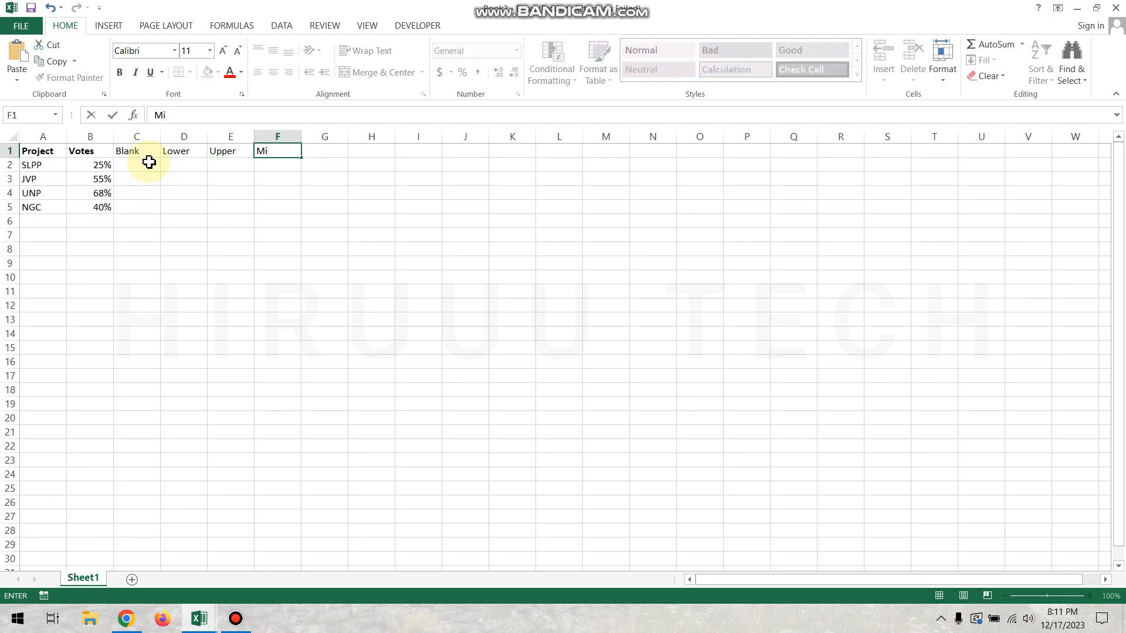
pyautogui.write('ddle line 1')
pyautogui.press('Return')
pyautogui.press('Right')
pyautogui.press('Up')
pyautogui.write('Middl')
pyautogui.press('BackSpace')
pyautogui.write('ddle line 2')
pyautogui.press('Return')
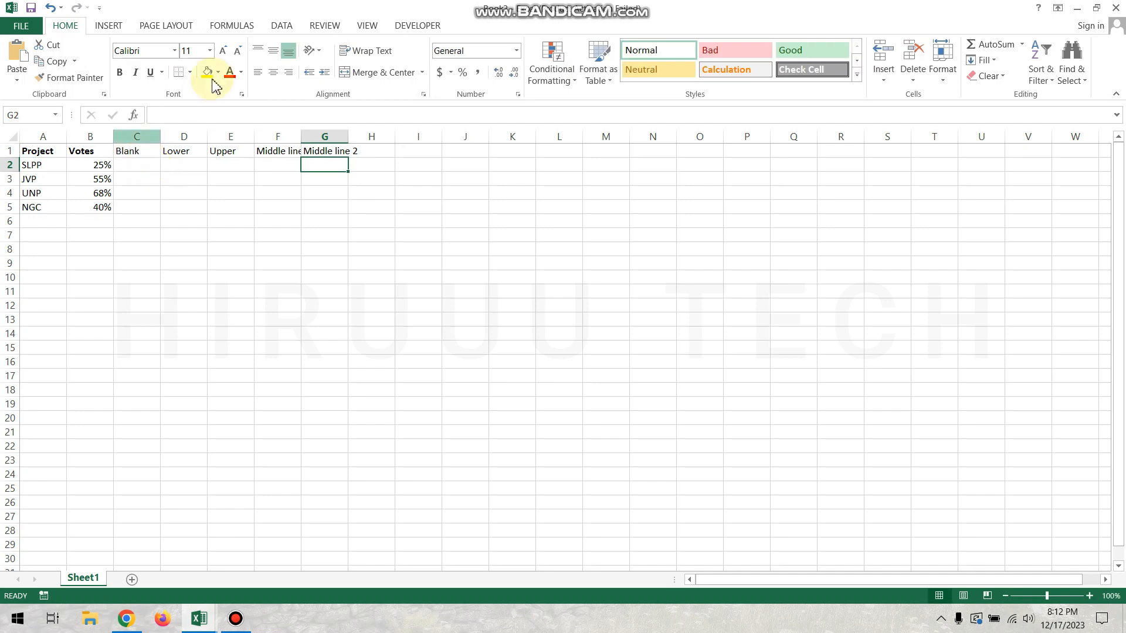
# Widen columns F and G to fit their headers, and make the headers in C1:G1 bold and centered
pyautogui.moveTo(301, 136); pyautogui.dragTo(401, 136)
pyautogui.moveTo(135, 151); pyautogui.dragTo(352, 151)
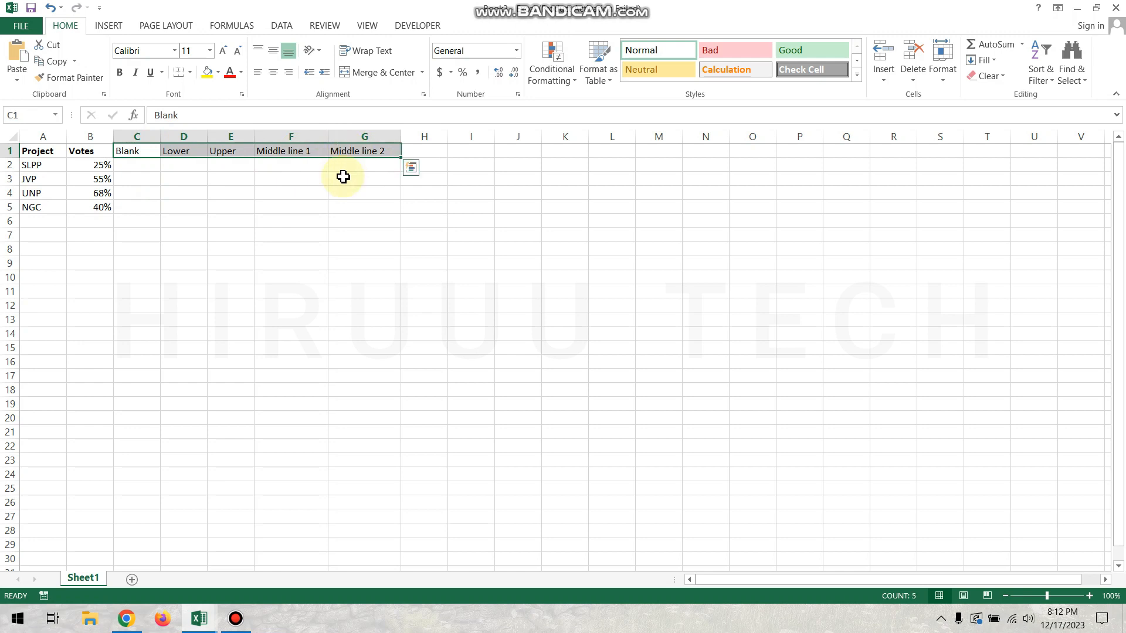
pyautogui.hotkey('ctrl', 'b')
pyautogui.click(274, 72)
pyautogui.click(301, 188)
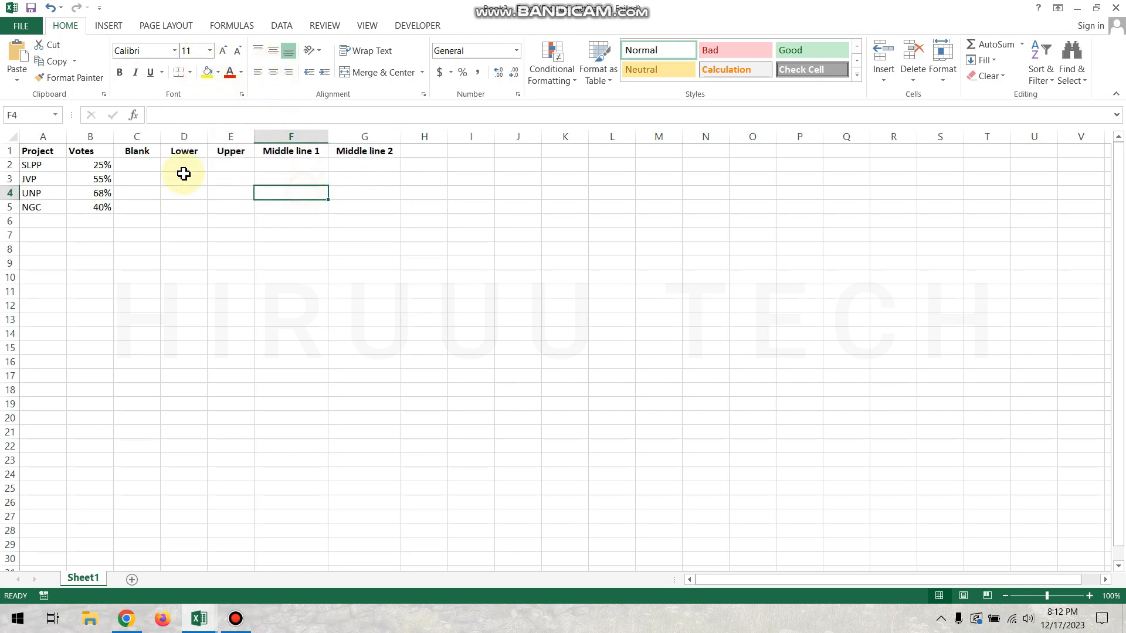
# Enter the formula =1-B2 in C2 and fill it down the Blank column to C5
pyautogui.click(142, 167)
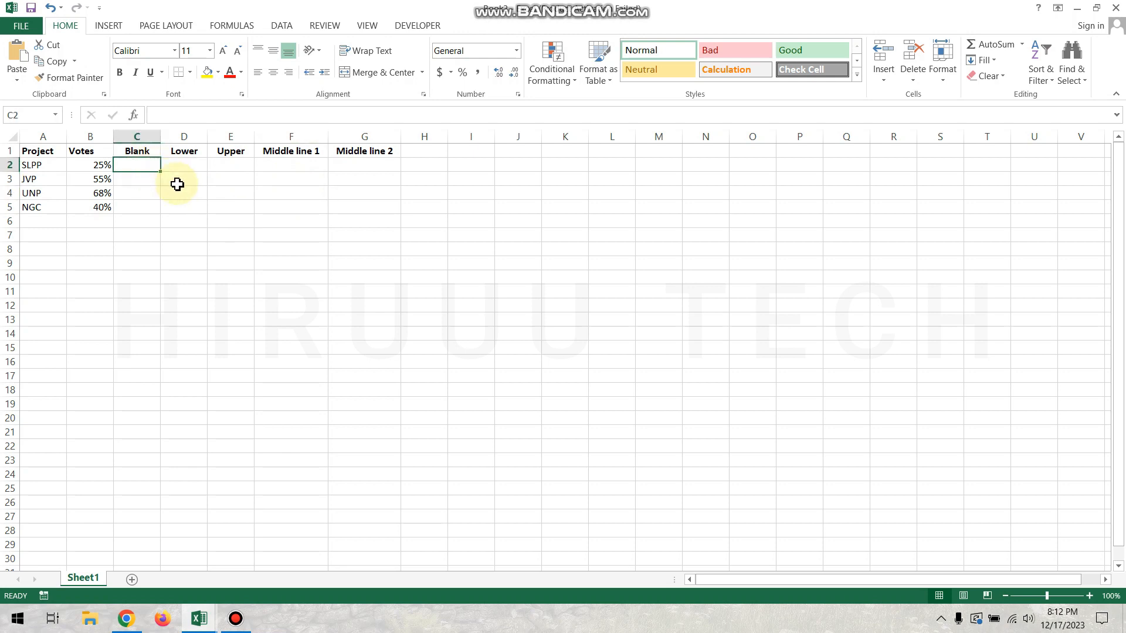
pyautogui.write('=')
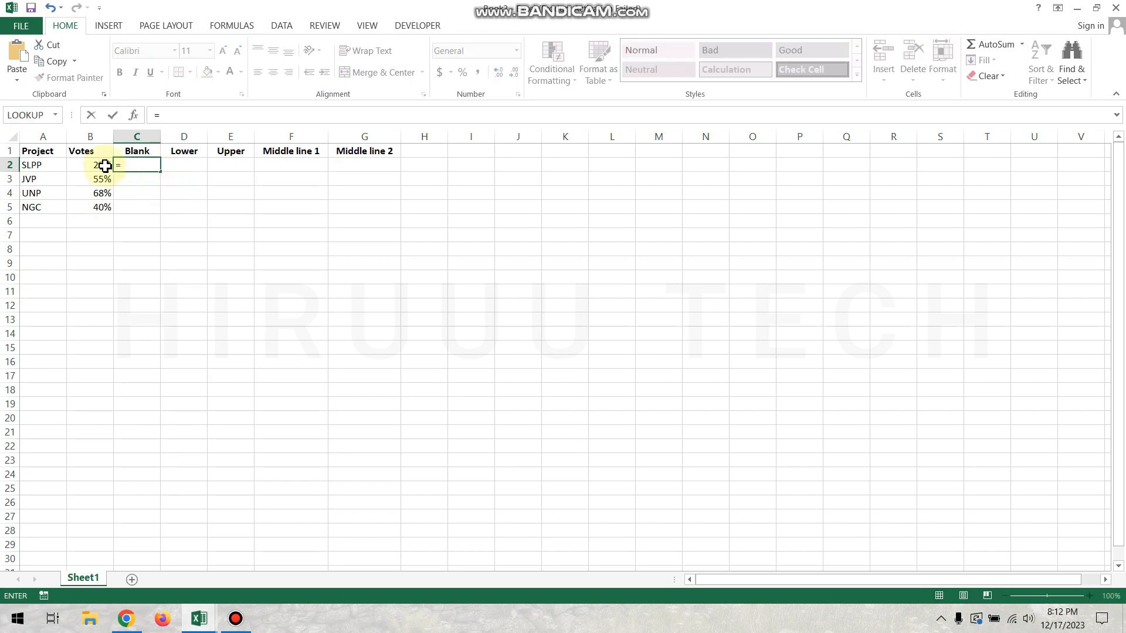
pyautogui.click(156, 167)
pyautogui.write('1-')
pyautogui.click(93, 166)
pyautogui.press('Return')
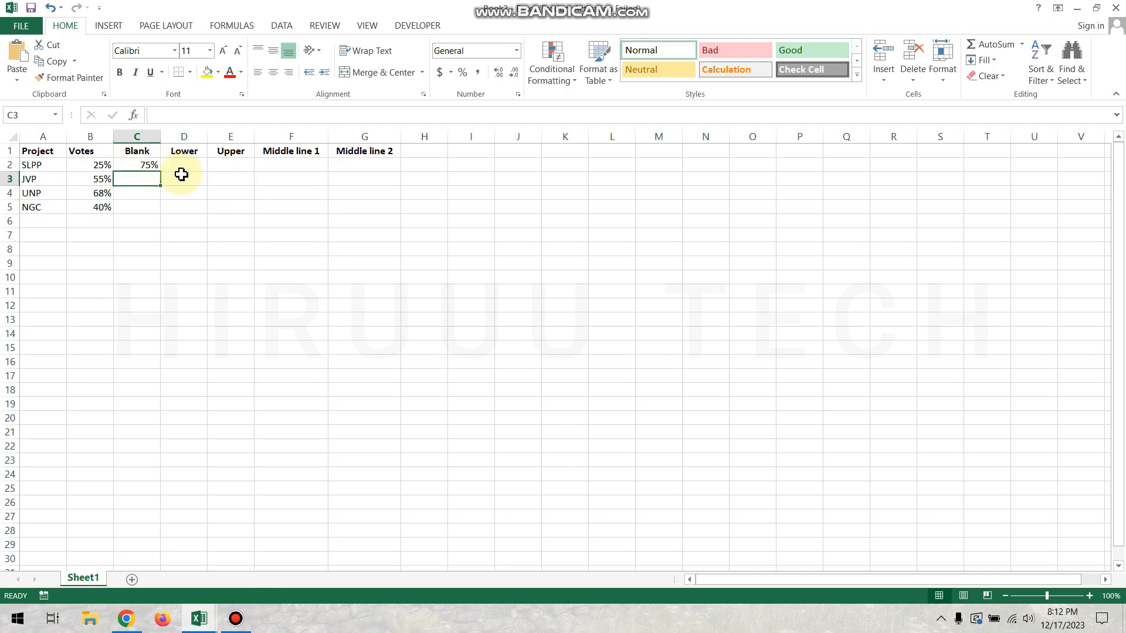
pyautogui.click(151, 167)
pyautogui.moveTo(159, 172); pyautogui.dragTo(159, 211)
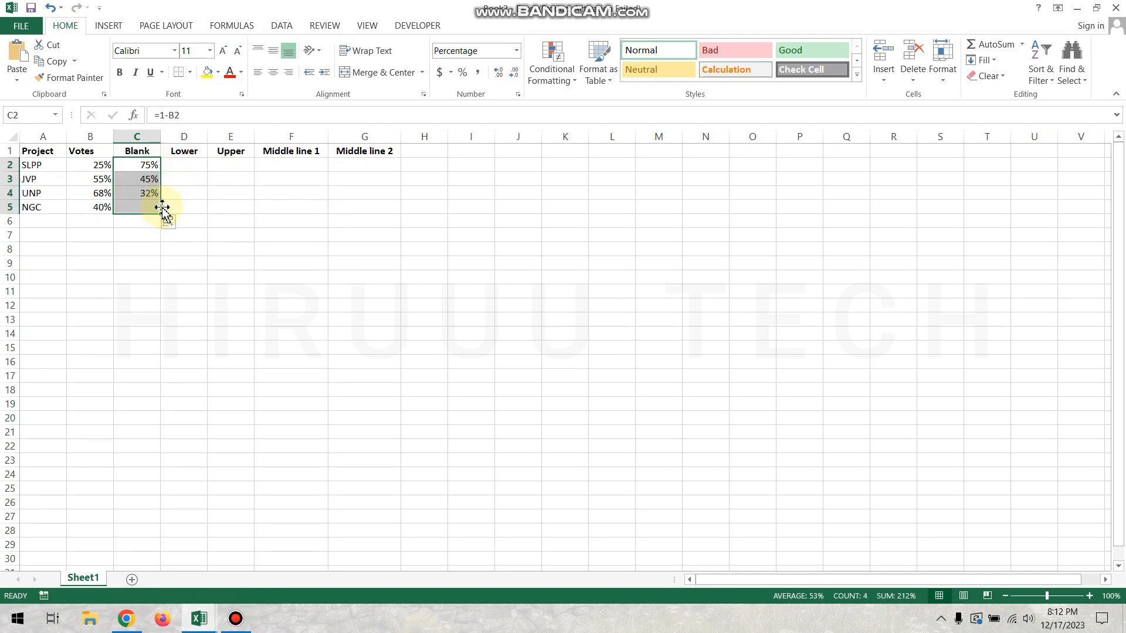
# Enter 20 as the Lower value for SLPP in D2
pyautogui.click(194, 165)
pyautogui.write('=')
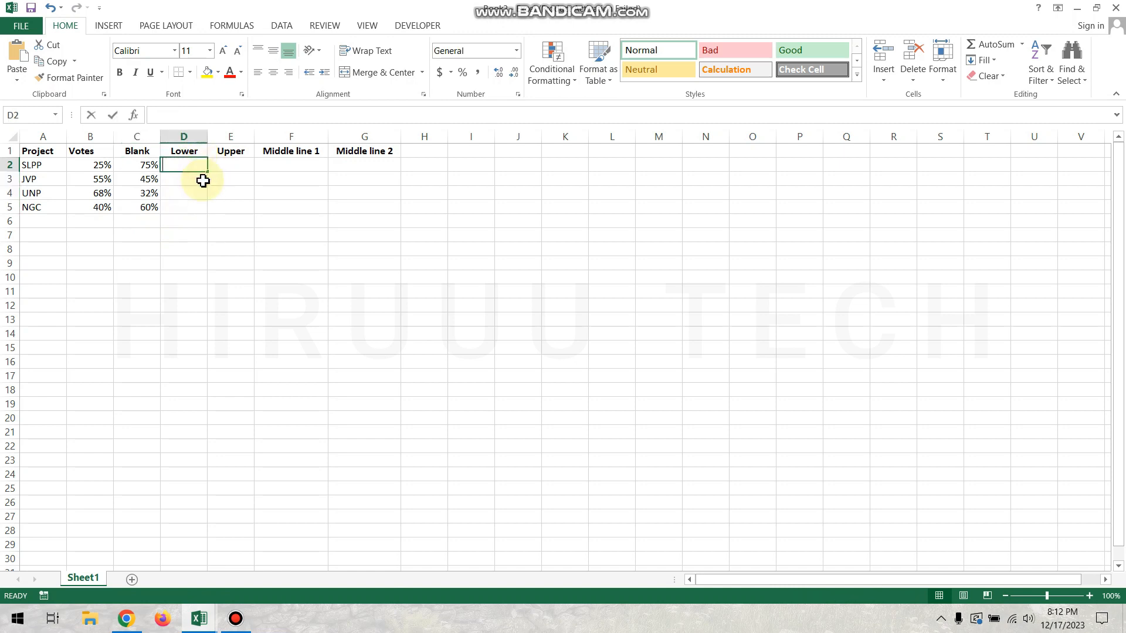
pyautogui.write('20')
pyautogui.press('Return')
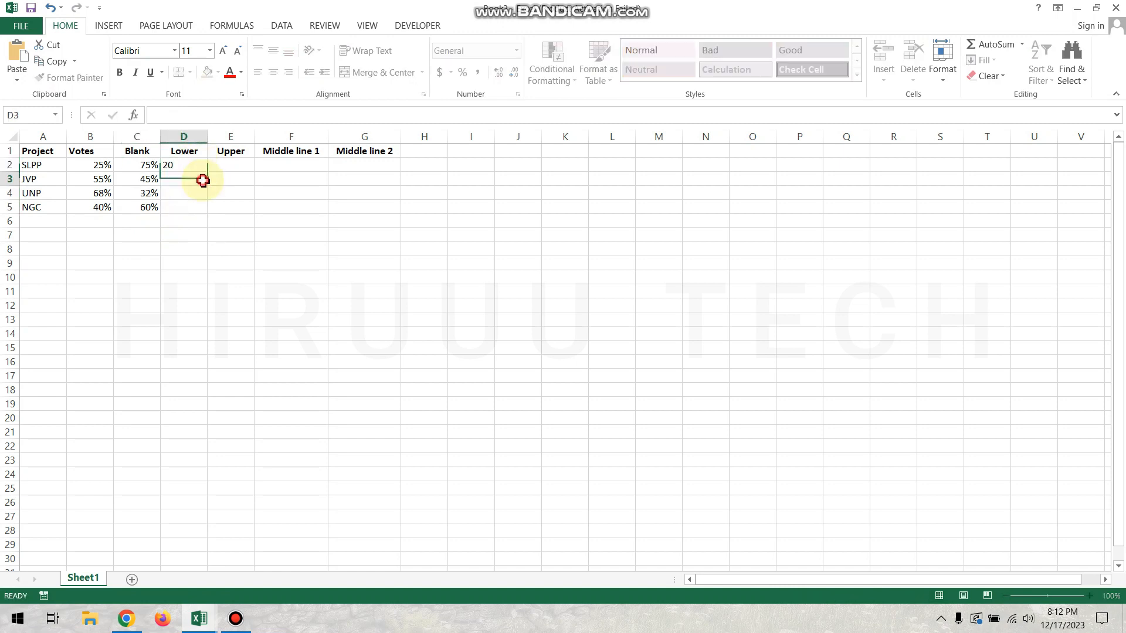
# Format columns D through G as percentages and select the Lower value in D2
pyautogui.moveTo(183, 136); pyautogui.dragTo(352, 144)
pyautogui.click(462, 72)
pyautogui.click(285, 228)
pyautogui.click(188, 165)
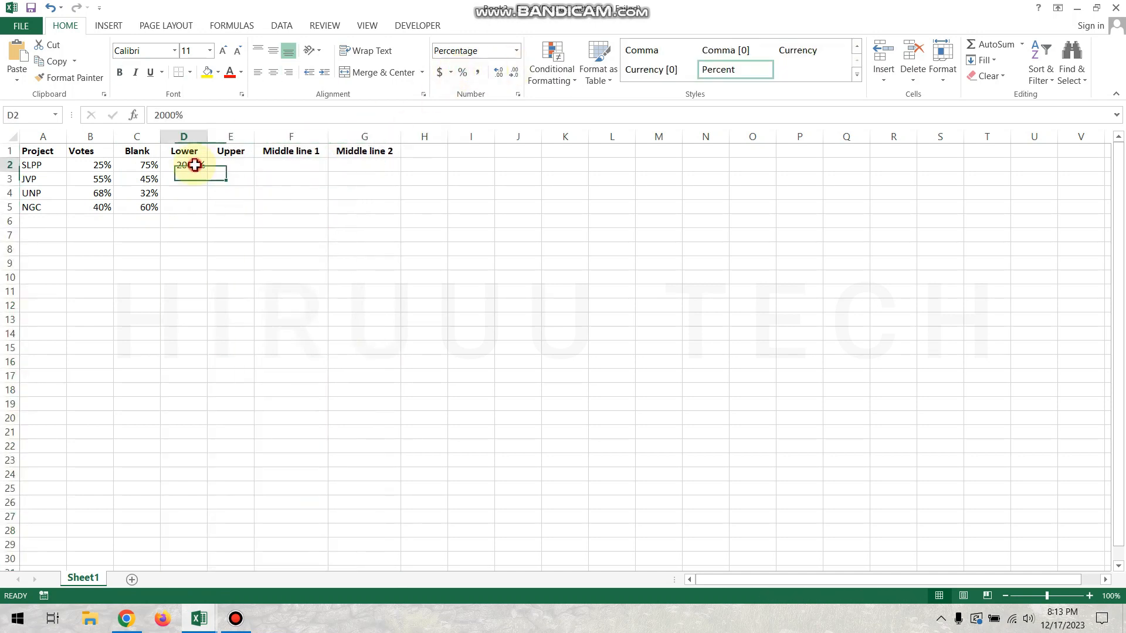
# Enter 20% as the Lower value in D2 and the Upper value in E2, filling each down to row 5
pyautogui.write('20')
pyautogui.click(195, 165)
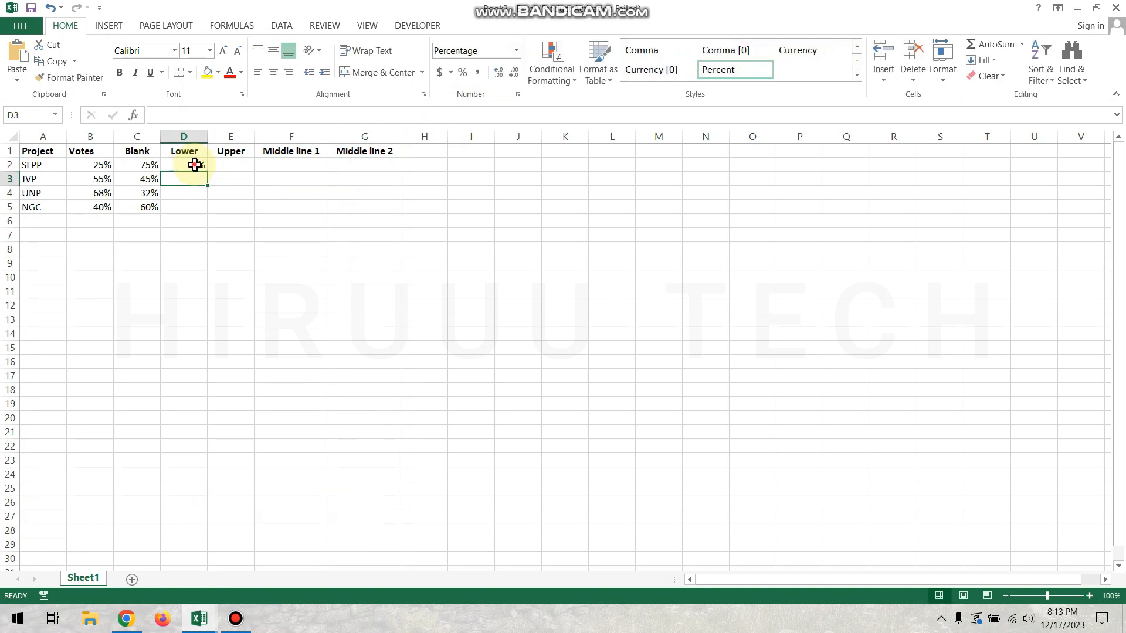
pyautogui.moveTo(206, 172); pyautogui.dragTo(204, 210)
pyautogui.click(225, 169)
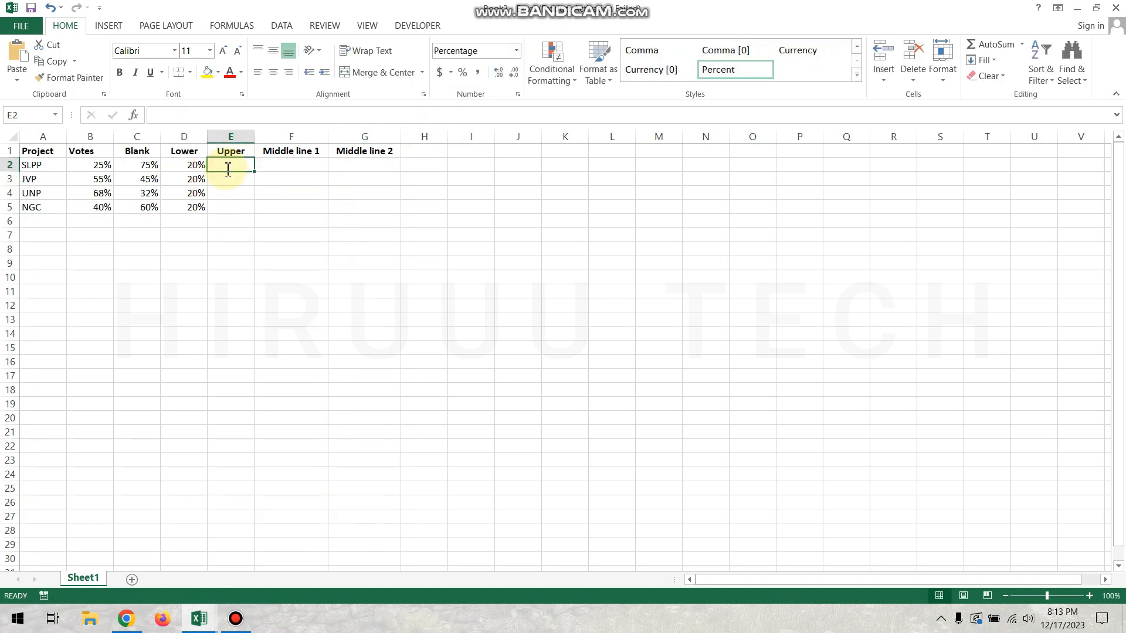
pyautogui.write('20')
pyautogui.moveTo(254, 171); pyautogui.dragTo(249, 210)
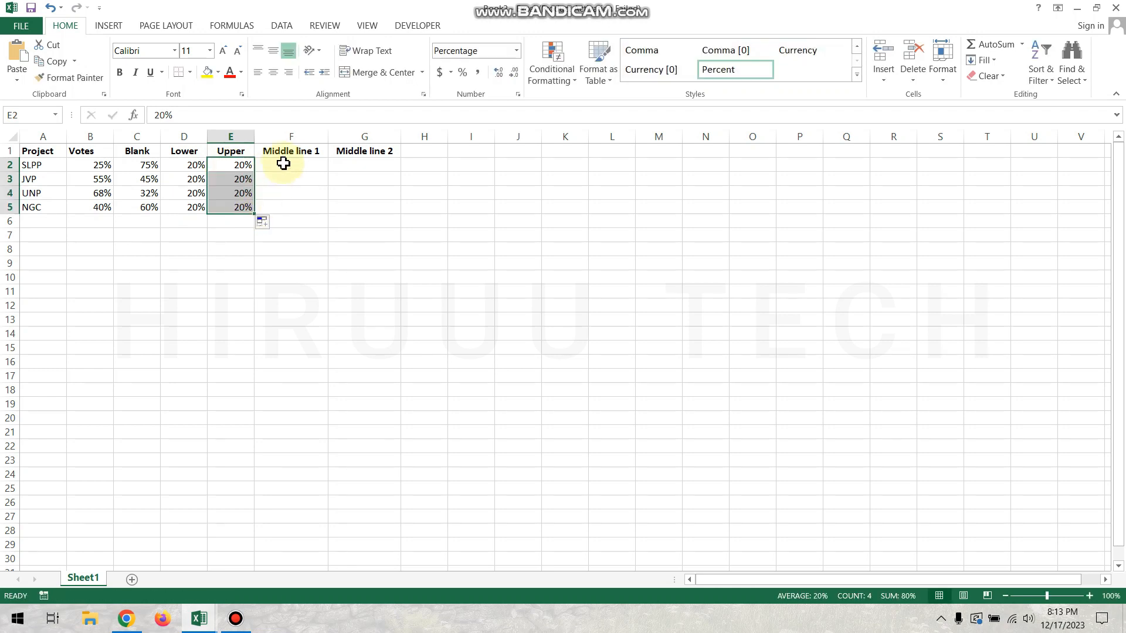
# Enter 5% as the Middle line 1 value in F2 and fill it down to F5
pyautogui.click(297, 161)
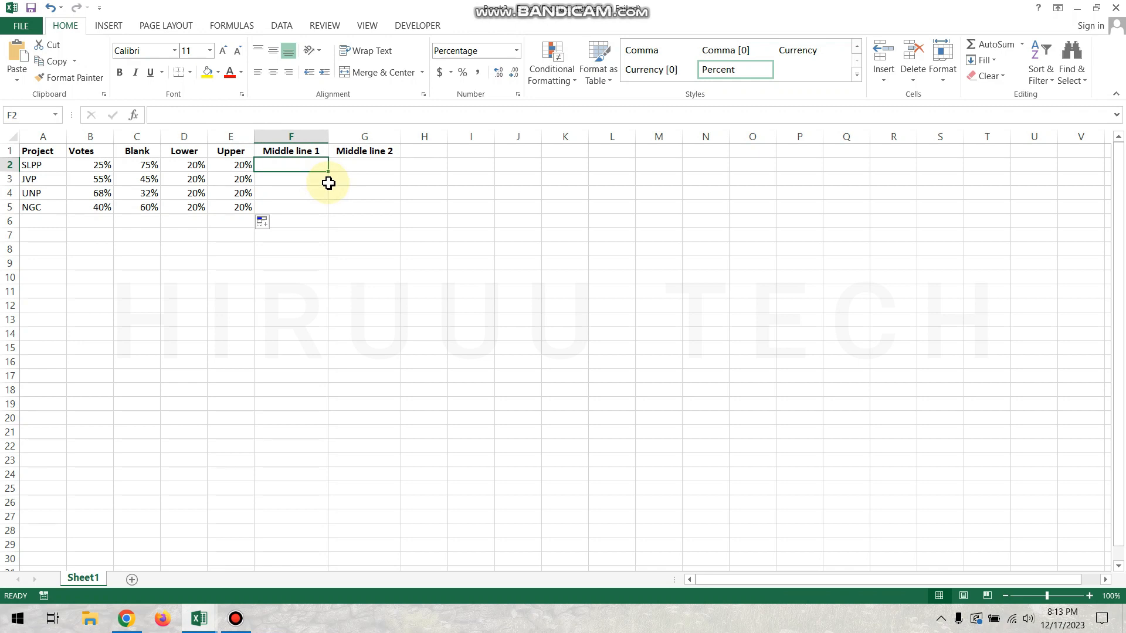
pyautogui.write('5')
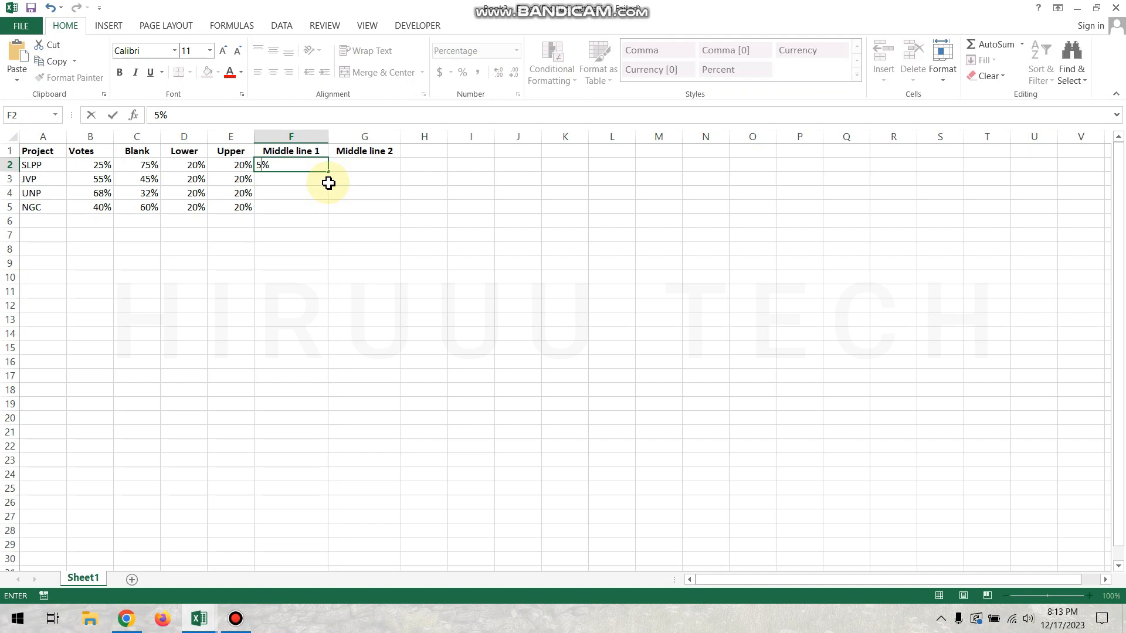
pyautogui.click(327, 182)
pyautogui.click(320, 174)
pyautogui.click(314, 154)
pyautogui.click(316, 164)
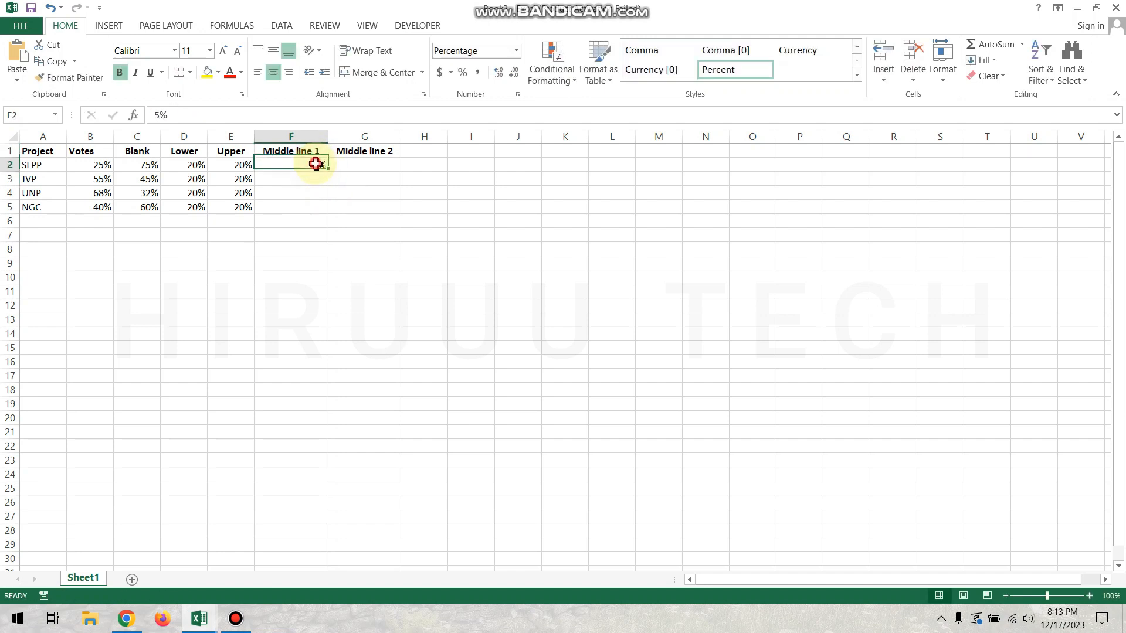
pyautogui.moveTo(327, 167); pyautogui.dragTo(327, 209)
# Enter 2% as the Middle line 2 value in G2 and fill it down to G5
pyautogui.click(364, 164)
pyautogui.write('2')
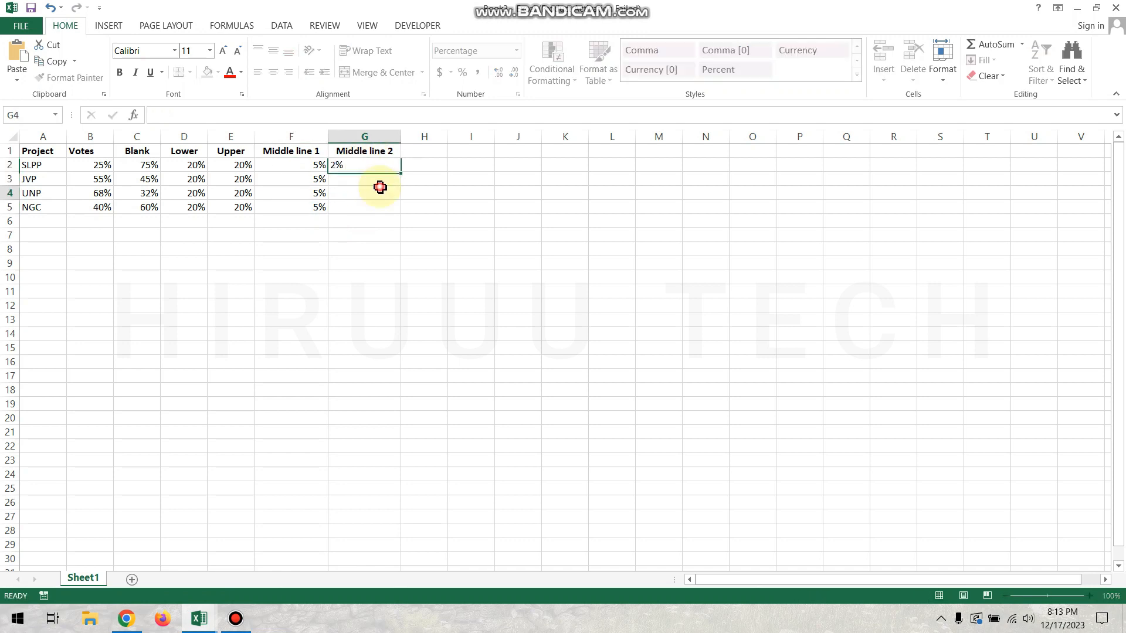
pyautogui.click(394, 165)
pyautogui.moveTo(401, 171); pyautogui.dragTo(397, 211)
pyautogui.click(437, 187)
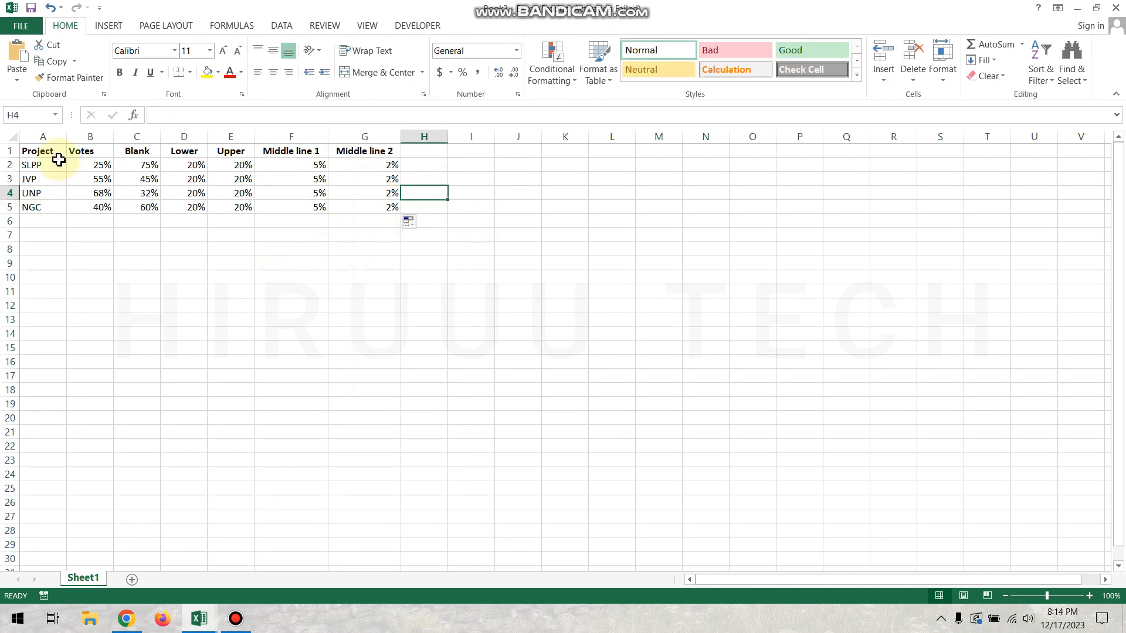
# Insert a 3-D stacked column chart from the table range A1:G5
pyautogui.moveTo(47, 151); pyautogui.dragTo(367, 209)
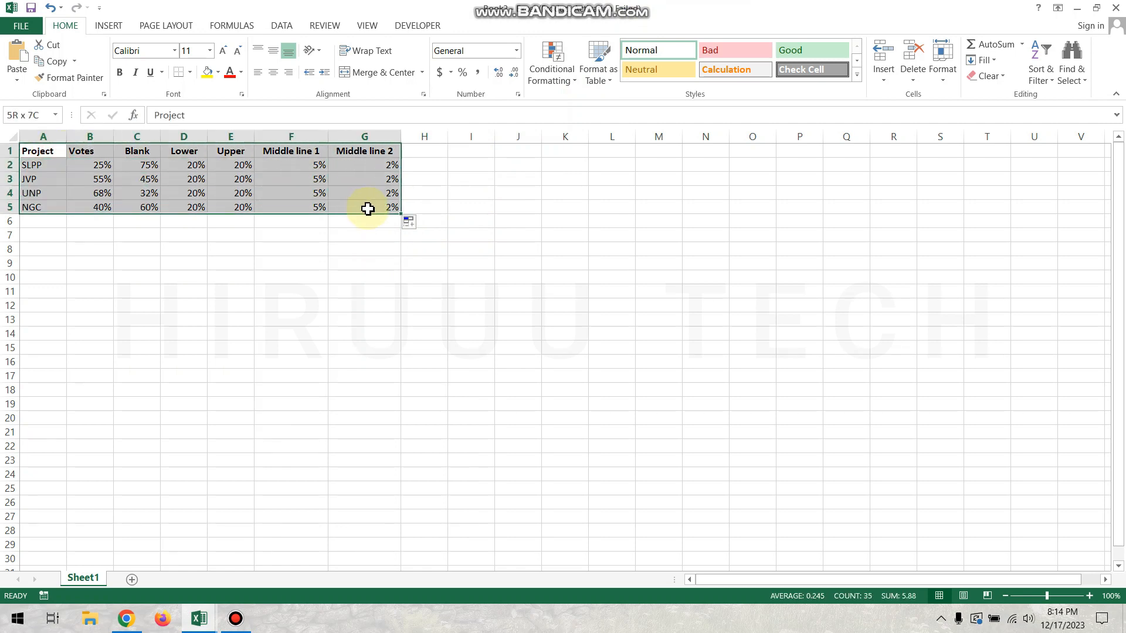
pyautogui.click(114, 28)
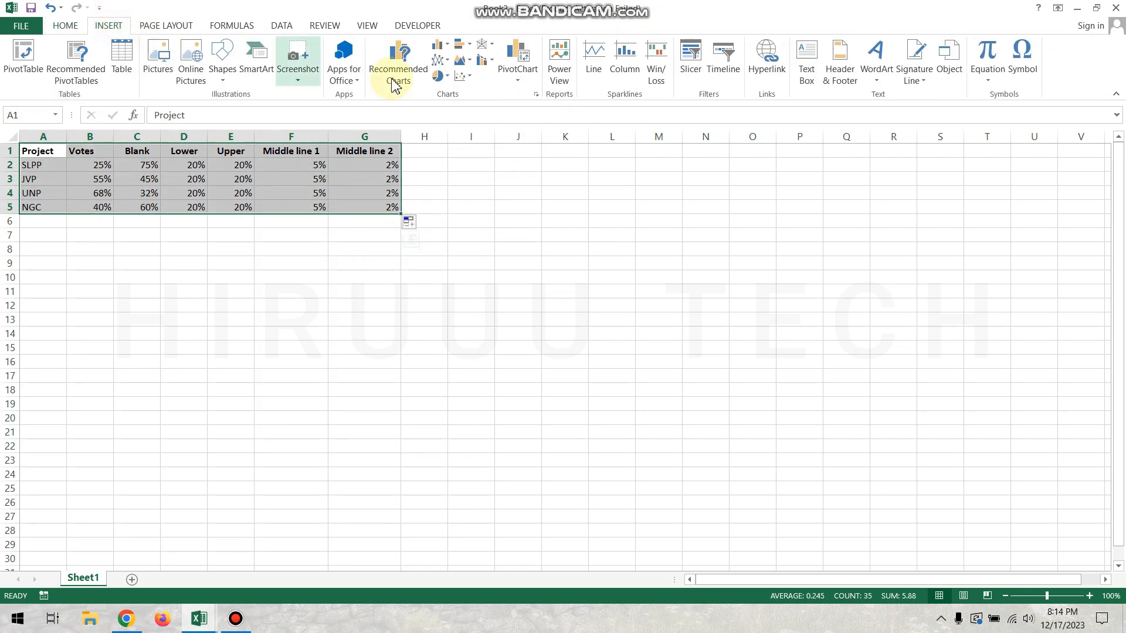
pyautogui.click(447, 50)
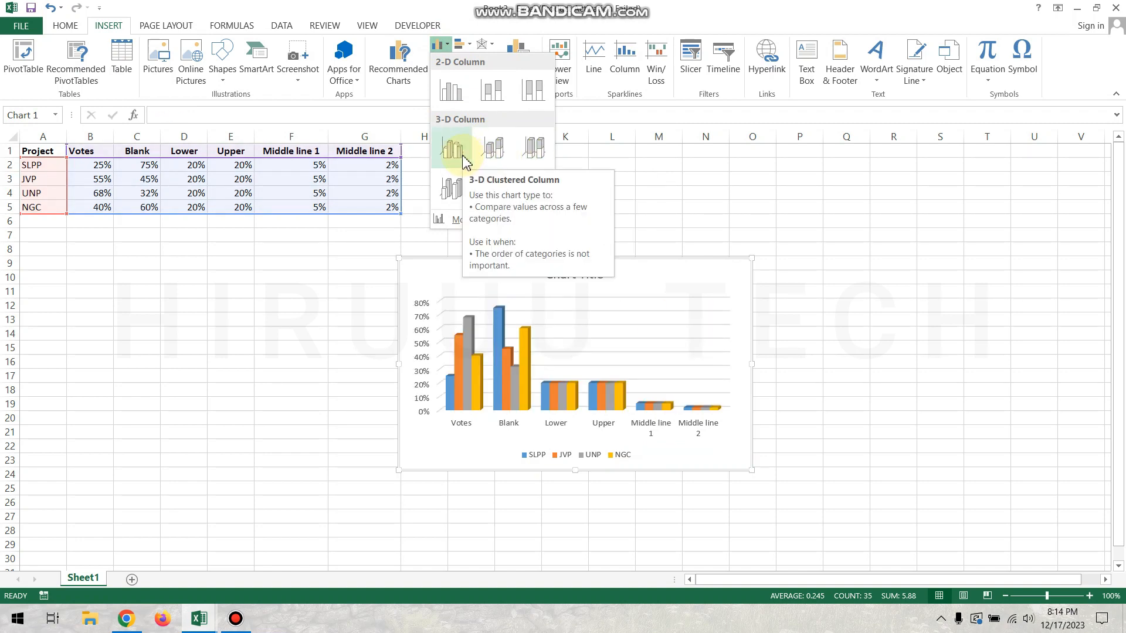
pyautogui.click(490, 158)
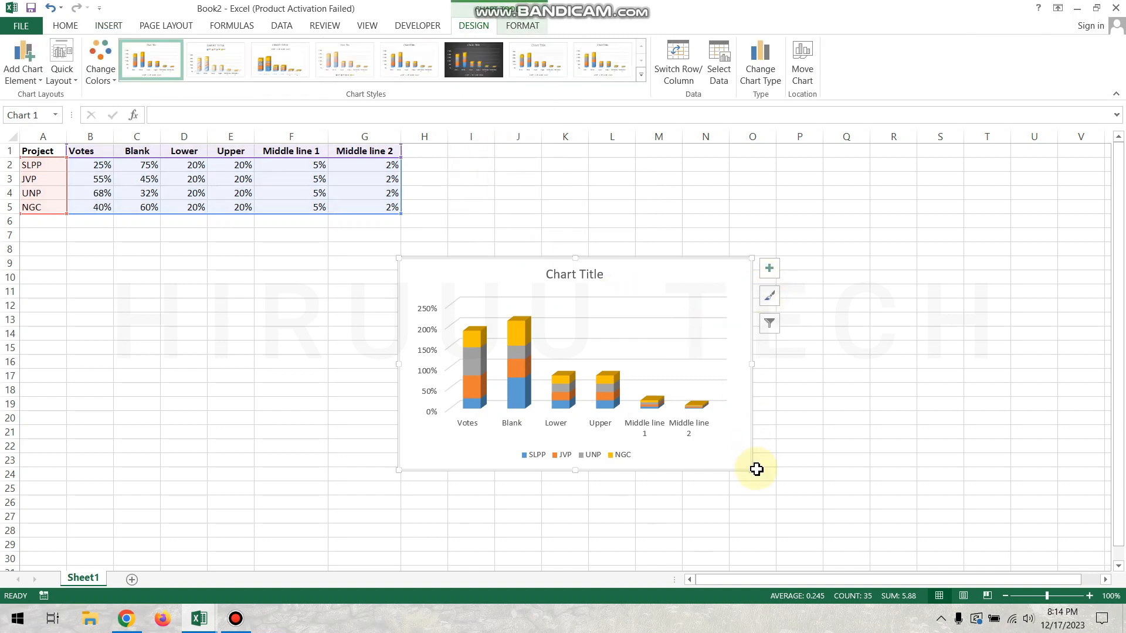
# Enlarge the chart and switch its rows and columns so the projects form the categories
pyautogui.moveTo(753, 472); pyautogui.dragTo(895, 535)
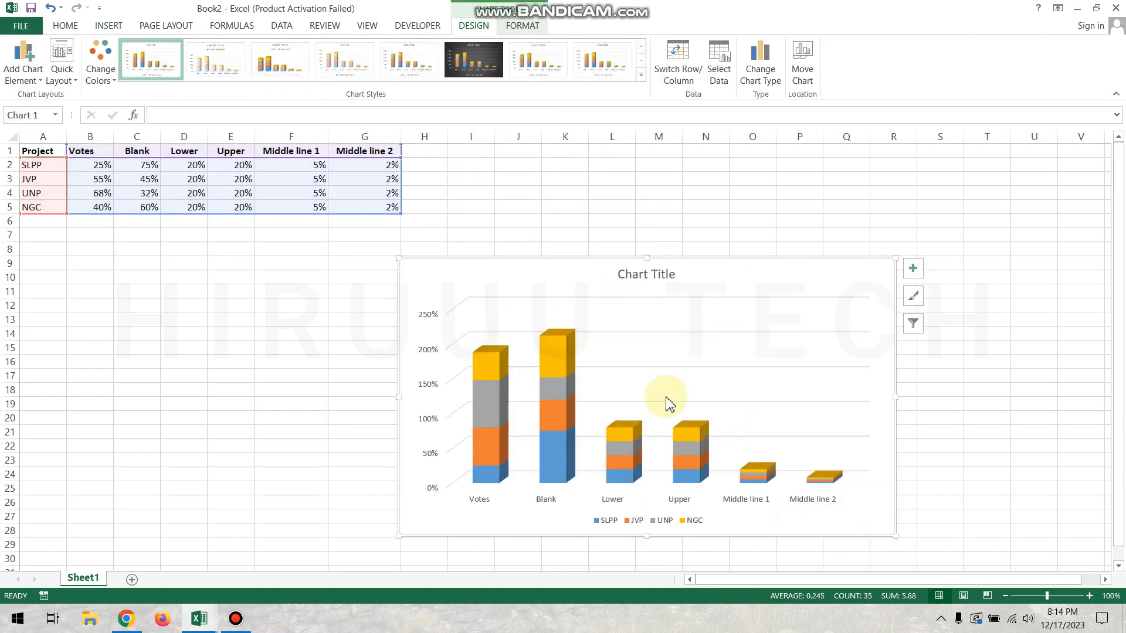
pyautogui.moveTo(399, 258); pyautogui.dragTo(311, 241)
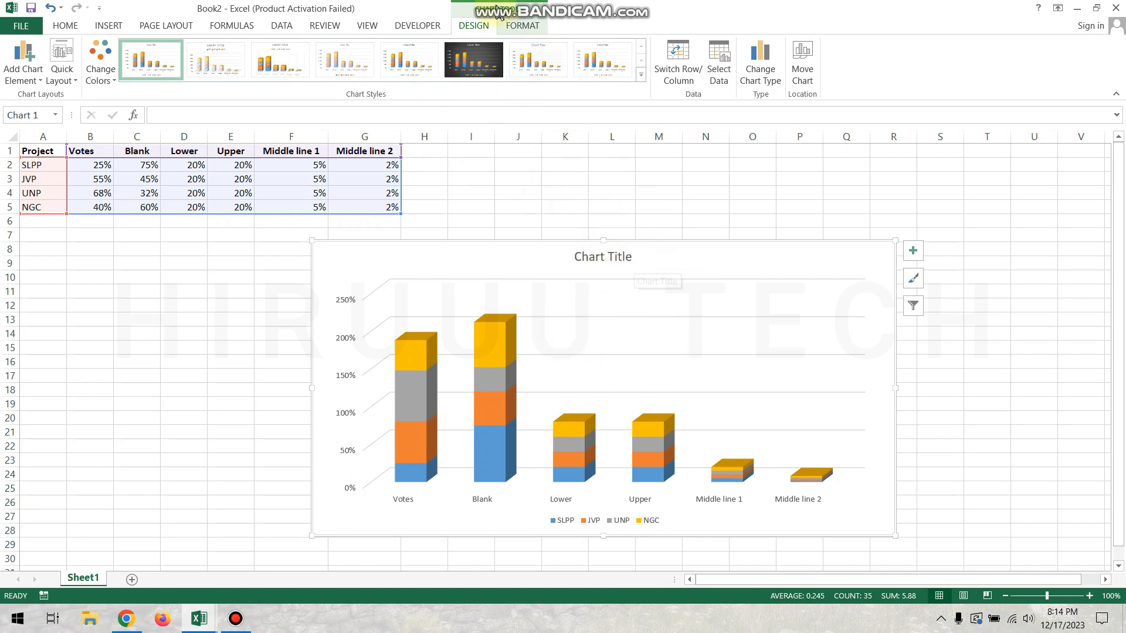
pyautogui.click(667, 75)
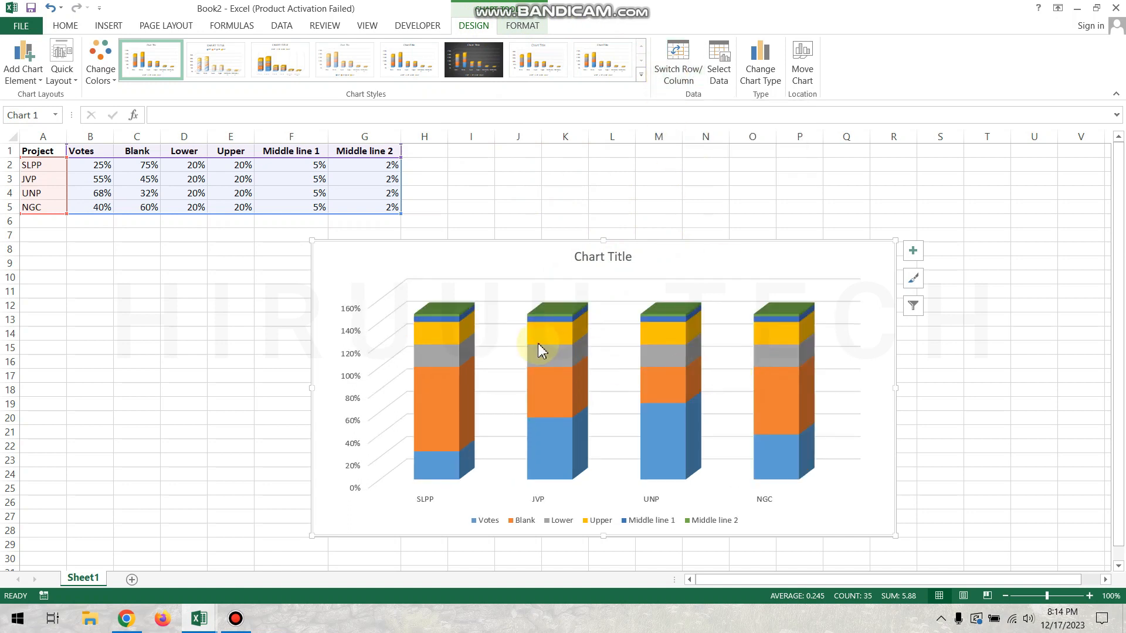
# Remove the axes, chart title, gridlines and legend from the chart
pyautogui.click(916, 253)
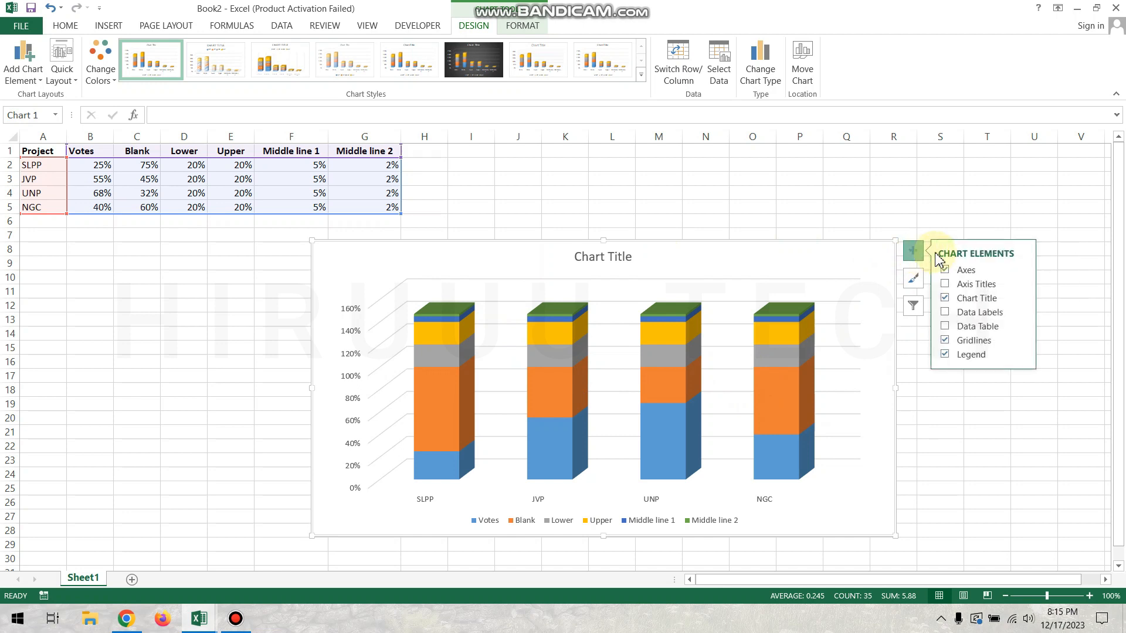
pyautogui.click(946, 271)
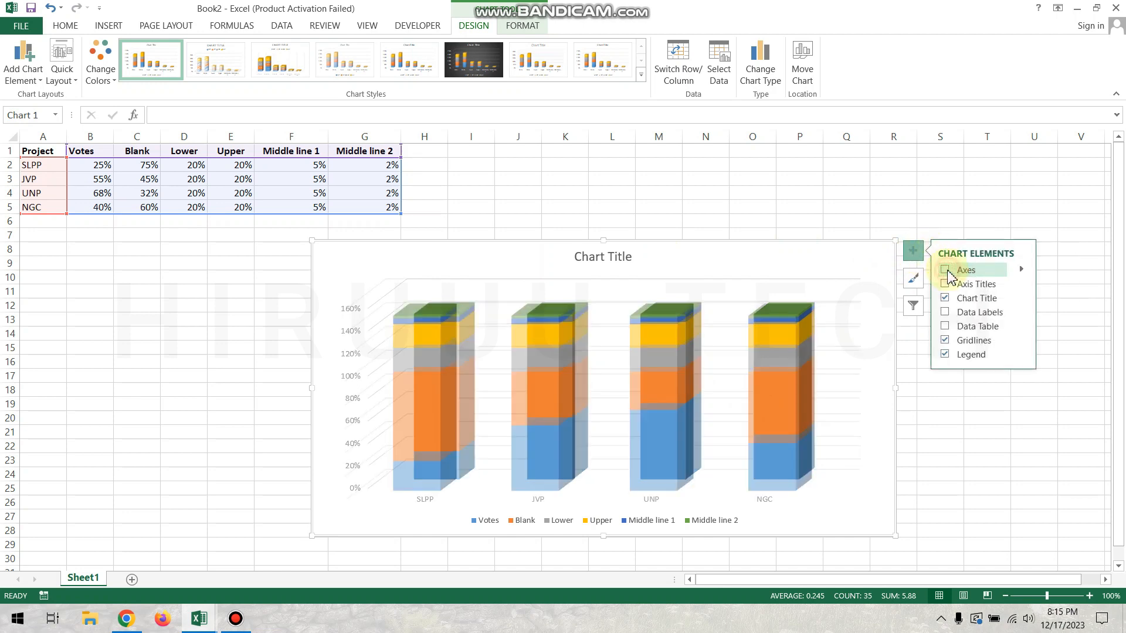
pyautogui.click(945, 300)
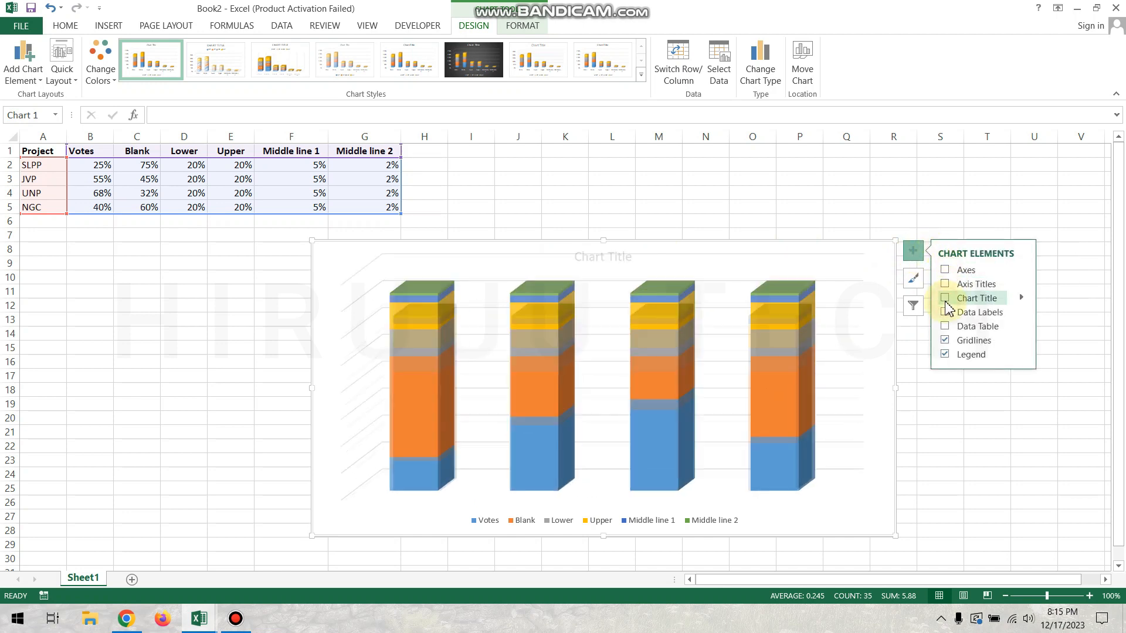
pyautogui.click(945, 340)
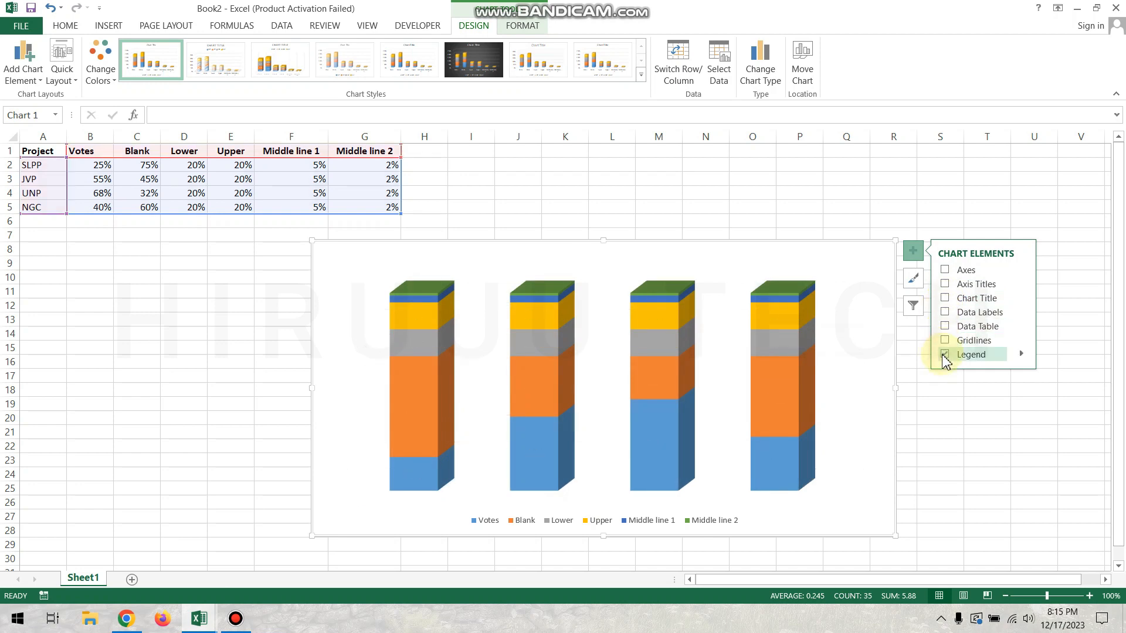
pyautogui.click(945, 356)
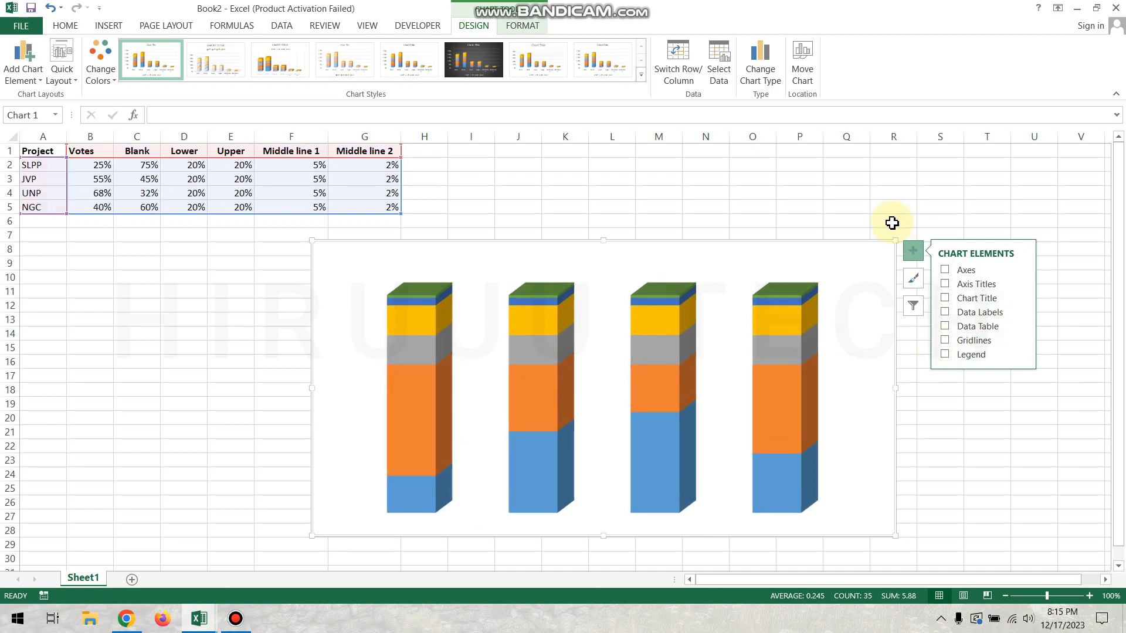
pyautogui.click(912, 251)
pyautogui.press('Escape')
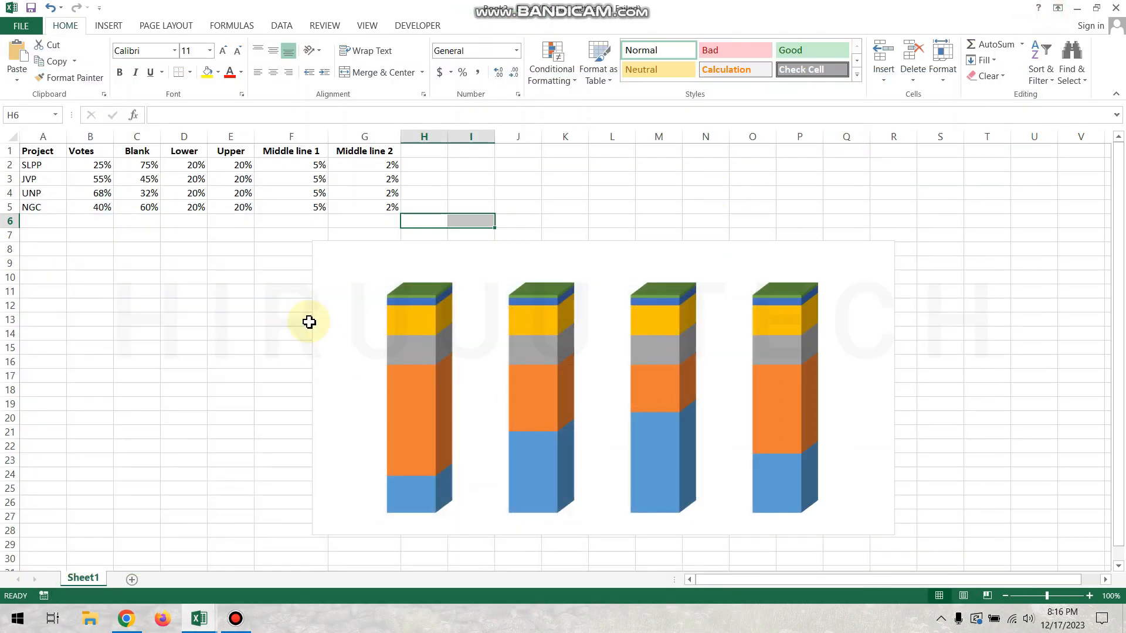
# Copy the Middle line 1 and Middle line 2 data in F1:G5 into the chart as extra series and slightly enlarge the chart
pyautogui.moveTo(298, 154); pyautogui.dragTo(364, 201)
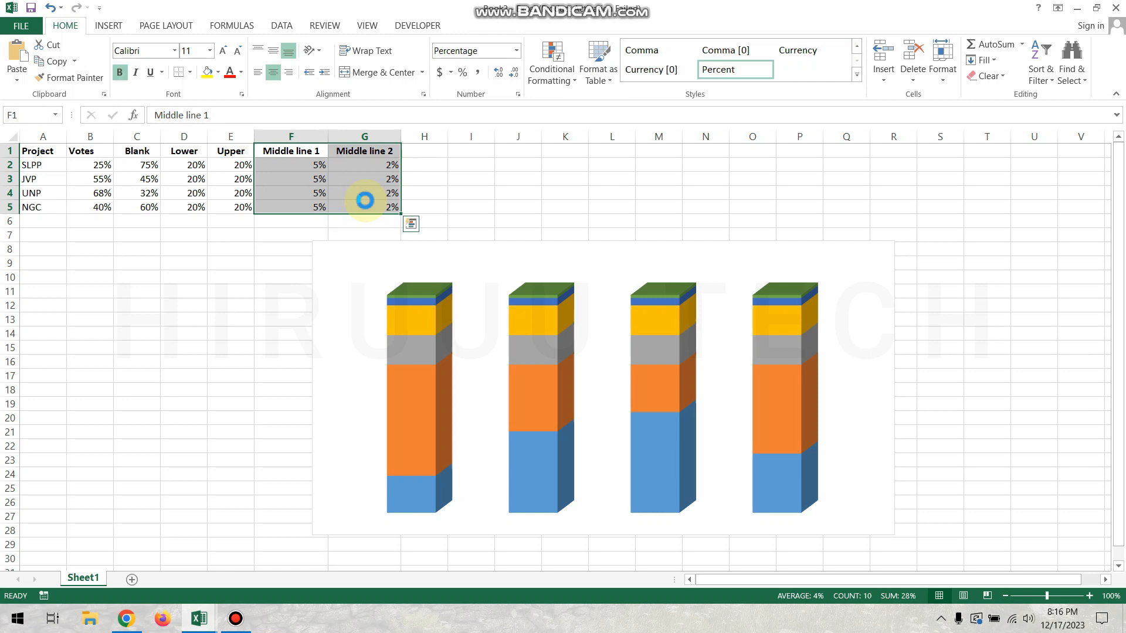
pyautogui.hotkey('ctrl', 'c')
pyautogui.click(460, 253)
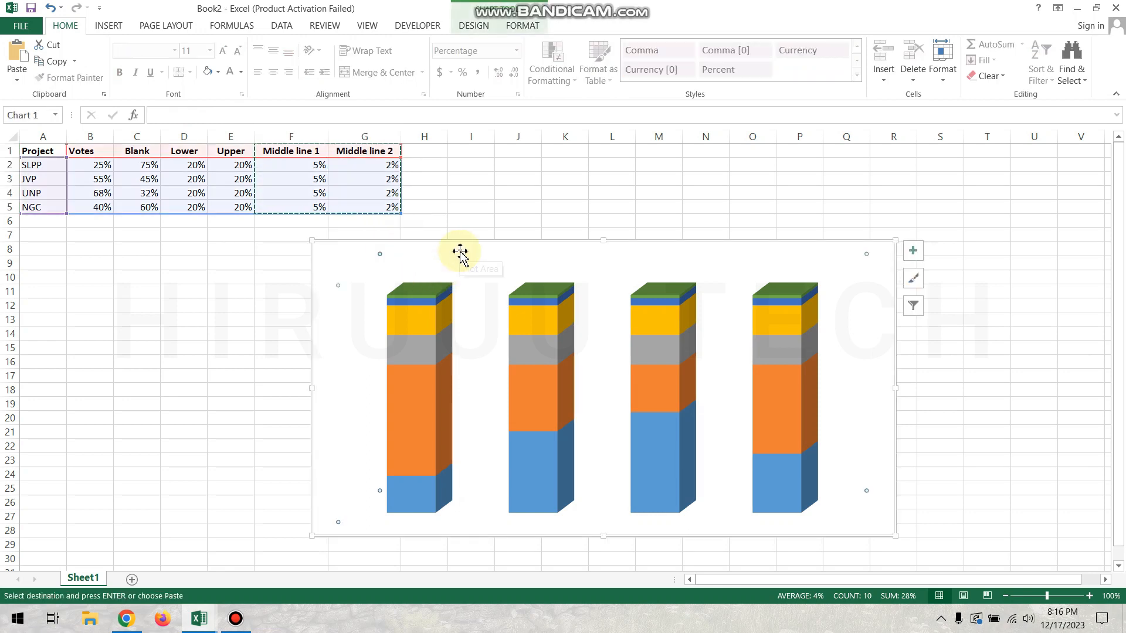
pyautogui.hotkey('ctrl', 'v')
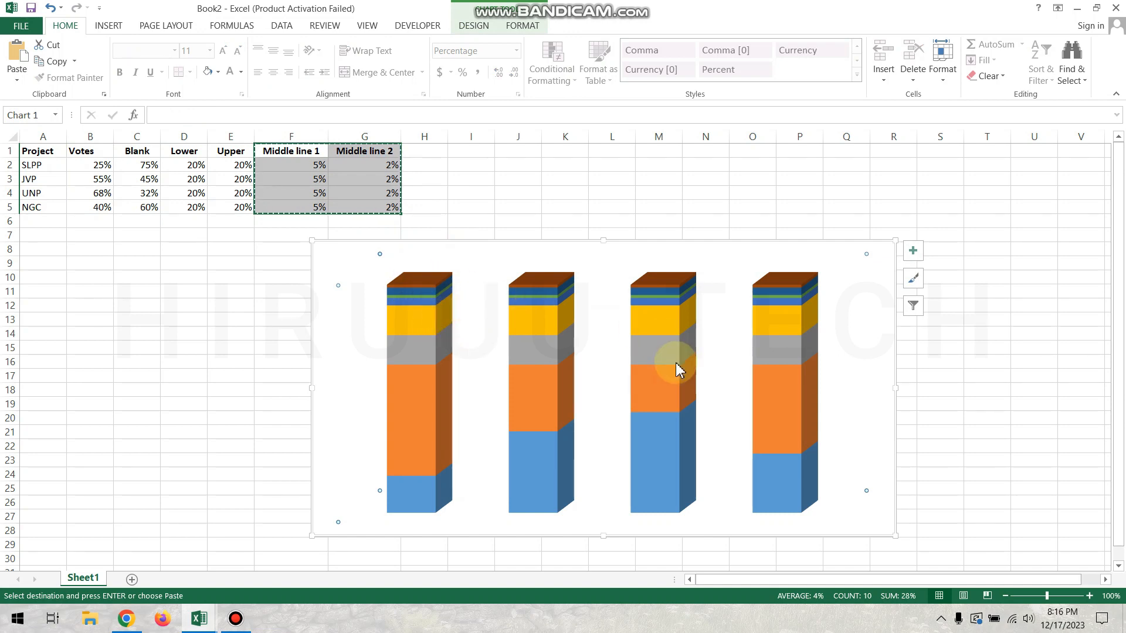
pyautogui.click(625, 219)
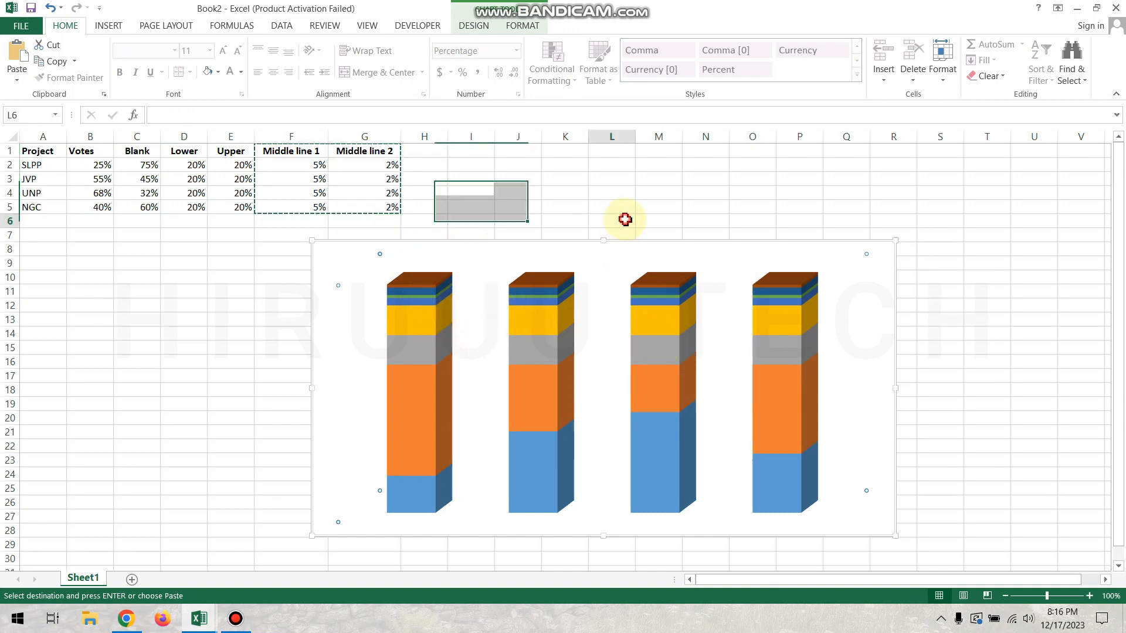
pyautogui.click(368, 257)
pyautogui.moveTo(314, 239); pyautogui.dragTo(301, 236)
# Open the formatting options of the Votes data series and set the gap width to 75%
pyautogui.click(524, 473)
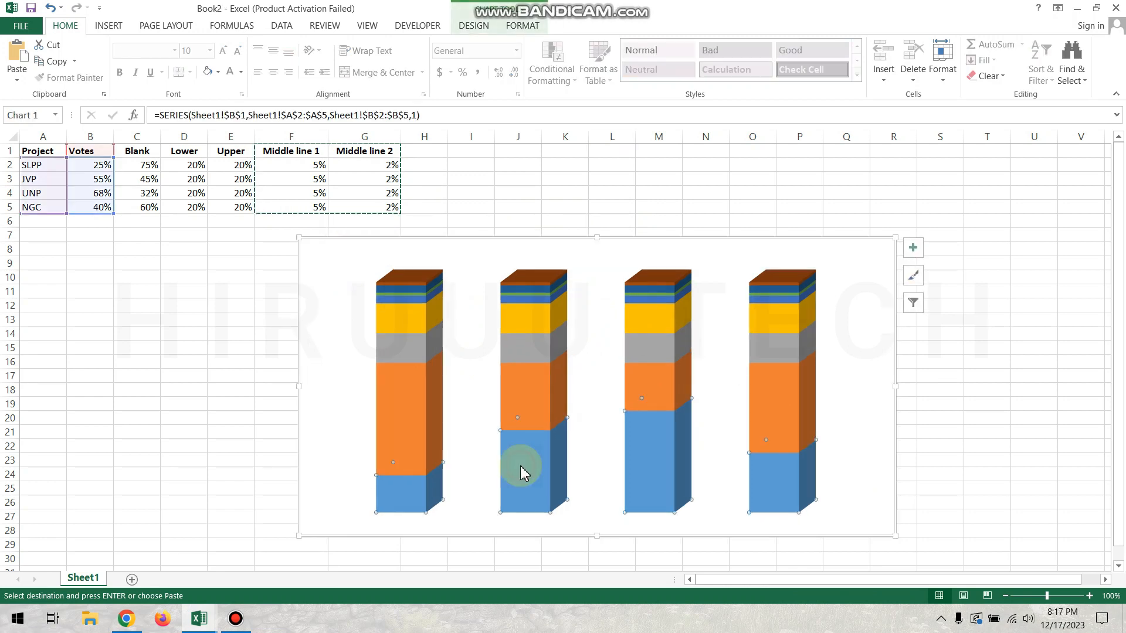
pyautogui.rightClick(524, 473)
pyautogui.click(574, 456)
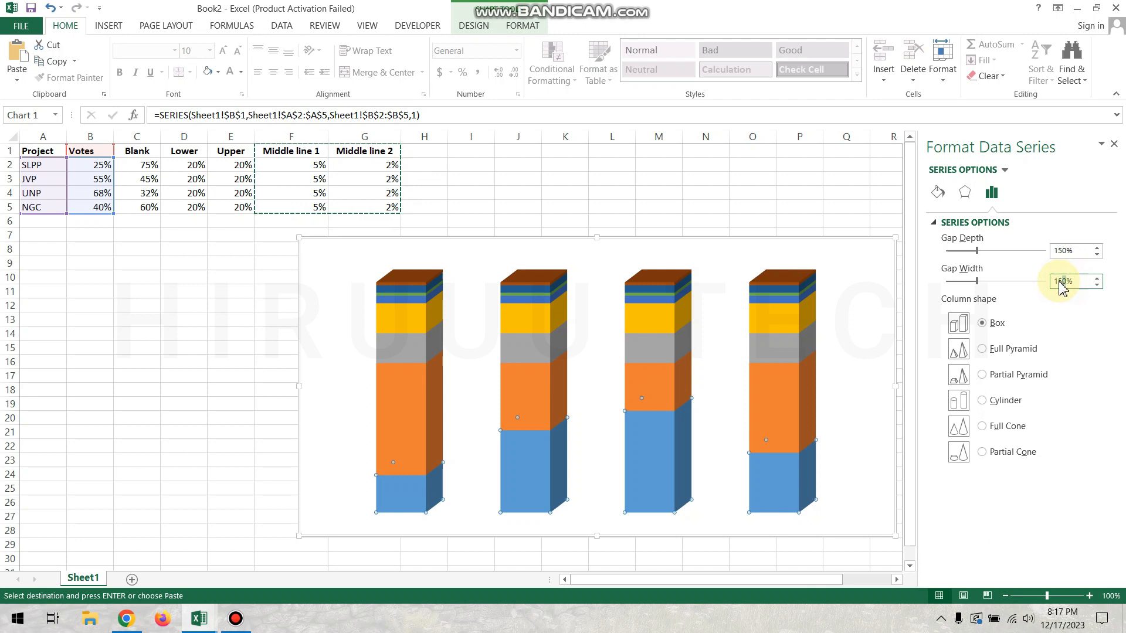
pyautogui.doubleClick(1062, 282)
pyautogui.click(1097, 285)
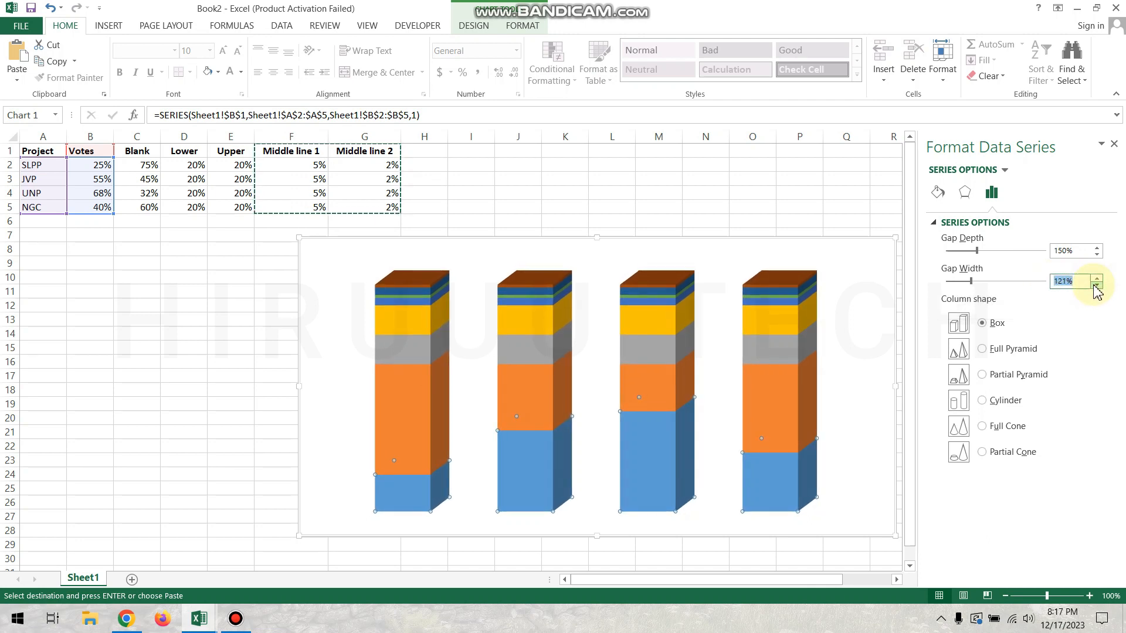
pyautogui.click(1076, 281)
pyautogui.write('8')
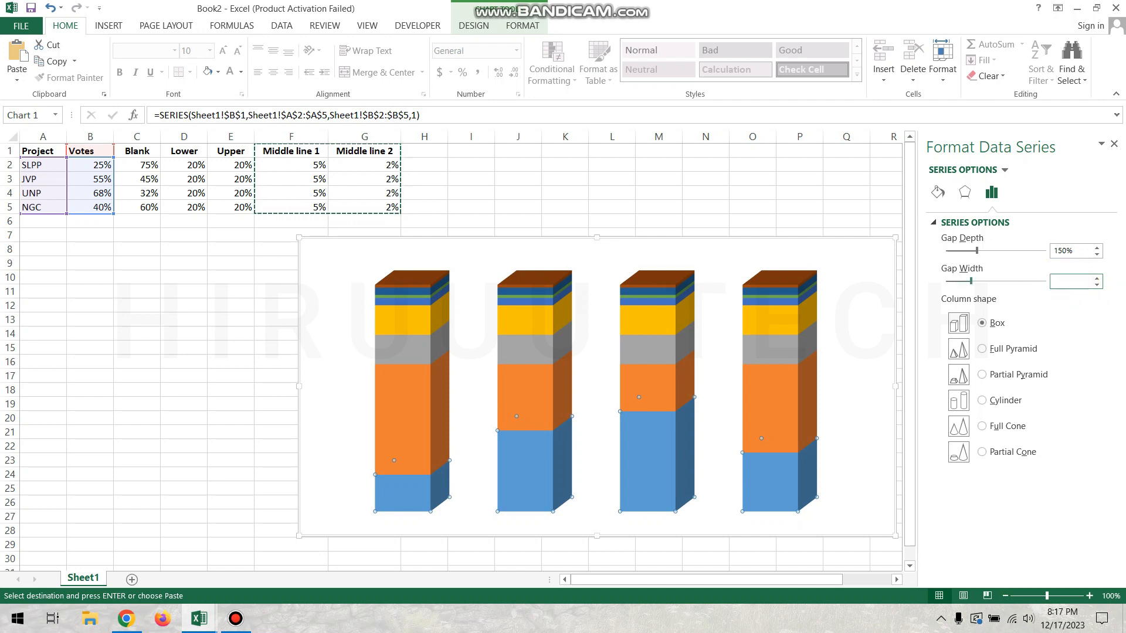
pyautogui.write('5')
pyautogui.press('Return')
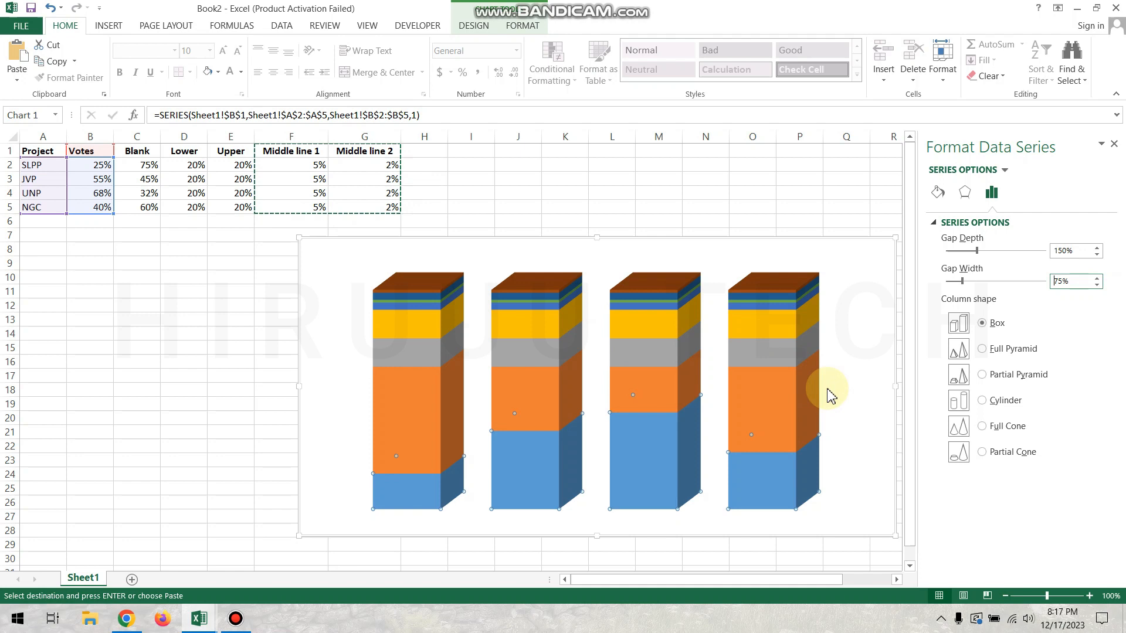
# Raise the series gap width to 80% and change the column shape to Cylinder
pyautogui.click(1097, 279)
pyautogui.click(1096, 279)
pyautogui.click(1096, 278)
pyautogui.click(1096, 278)
pyautogui.click(1096, 278)
pyautogui.click(1097, 278)
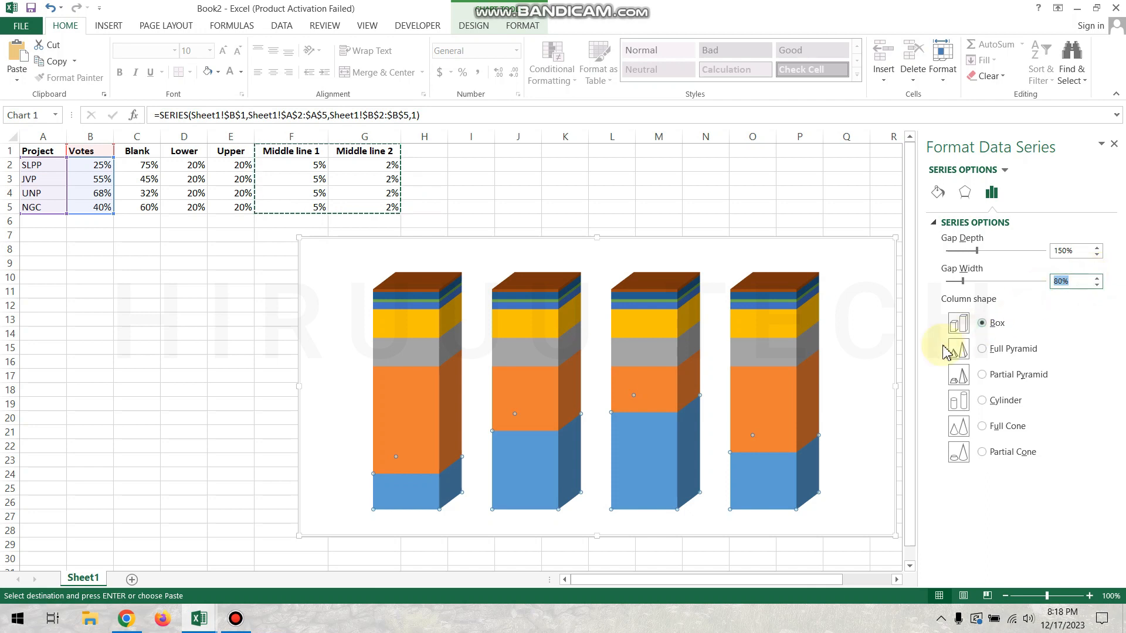
pyautogui.click(982, 402)
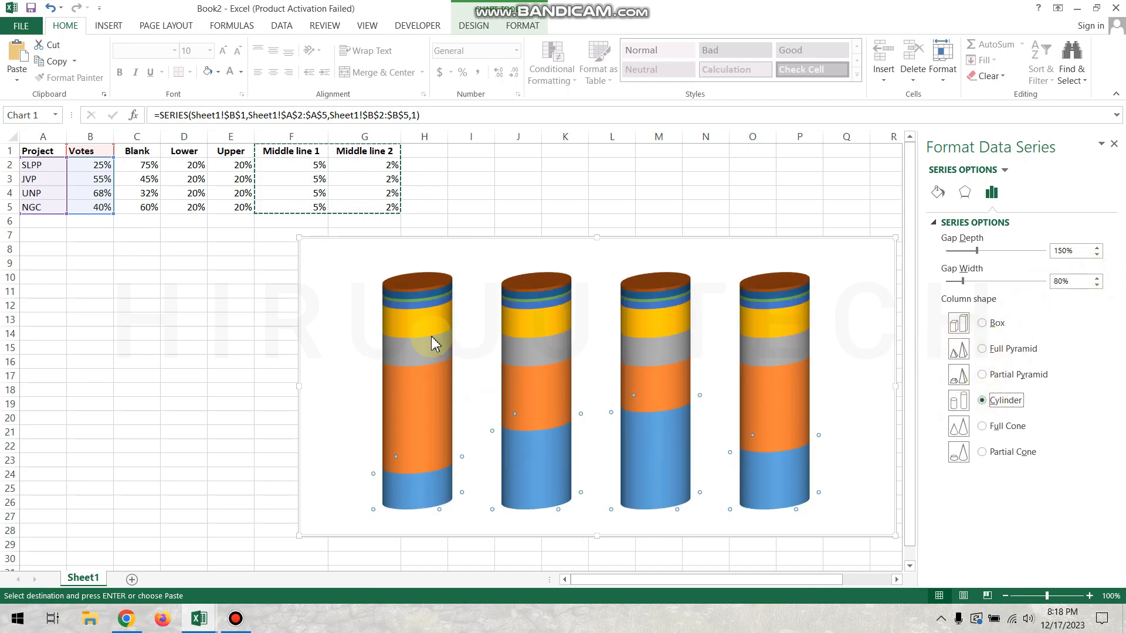
# Open the 3-D rotation settings of the chart and set the X rotation to 0°
pyautogui.moveTo(756, 335)
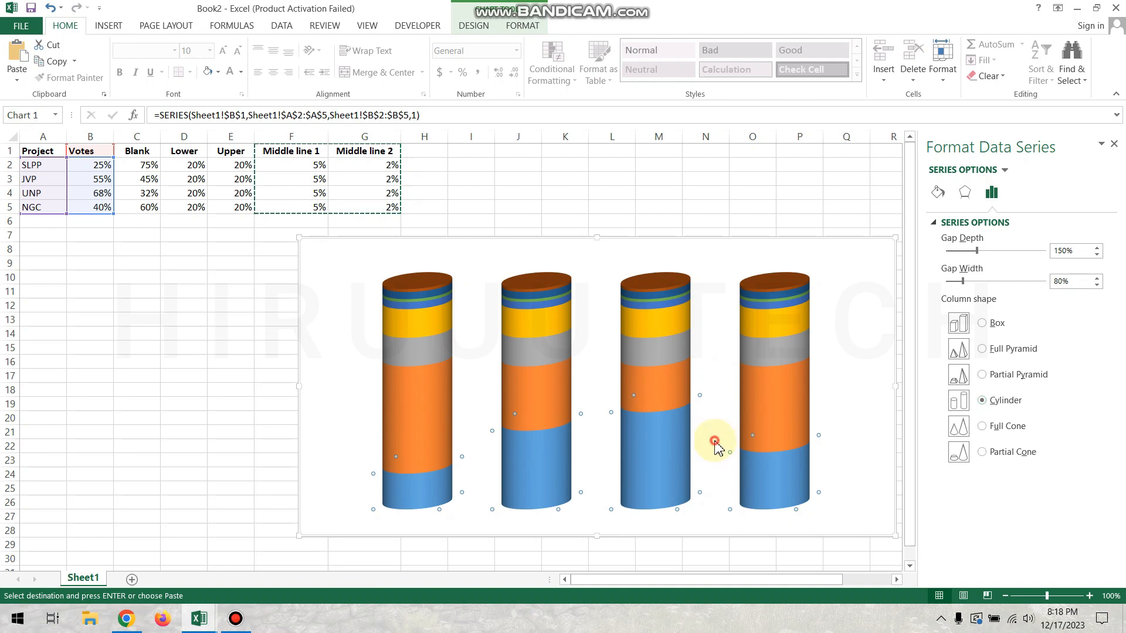
pyautogui.click(714, 441)
pyautogui.rightClick(705, 258)
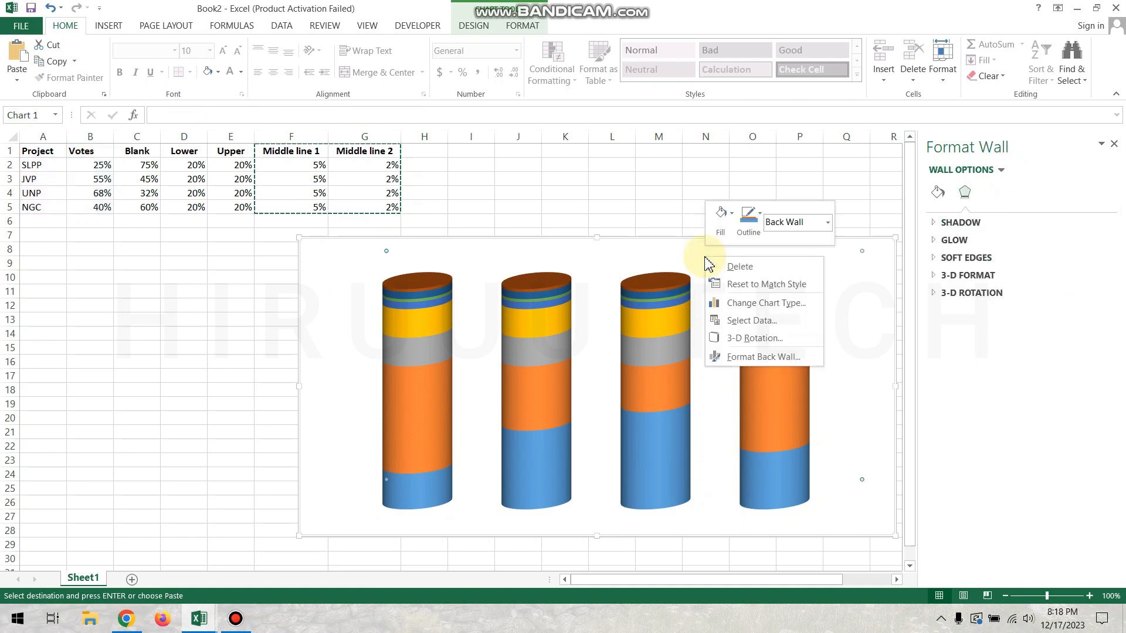
pyautogui.click(756, 338)
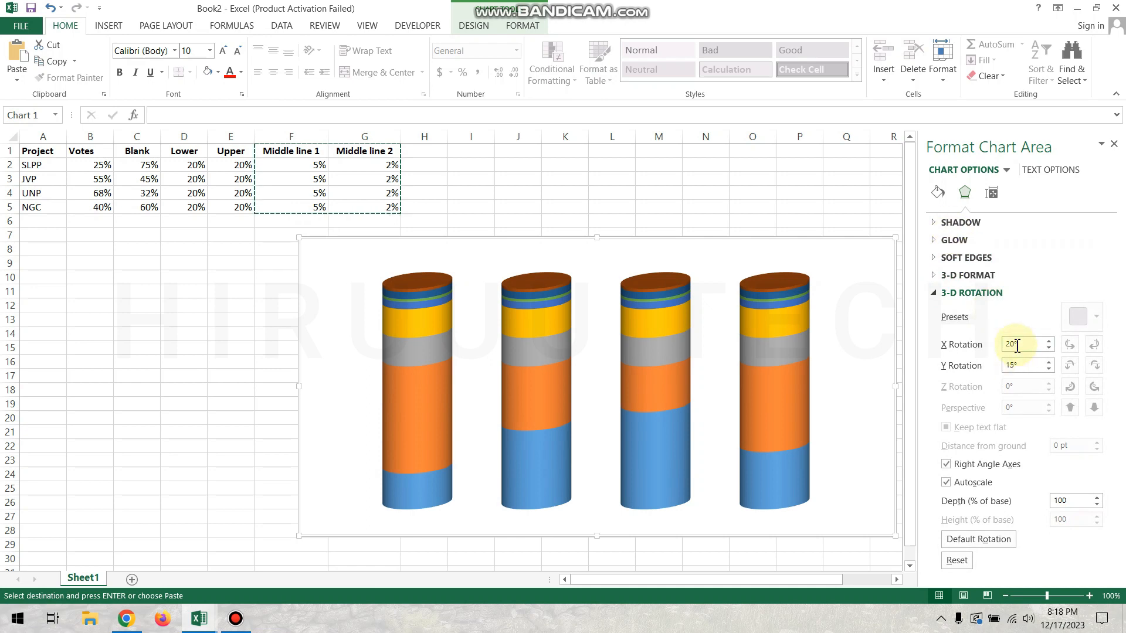
pyautogui.write('0')
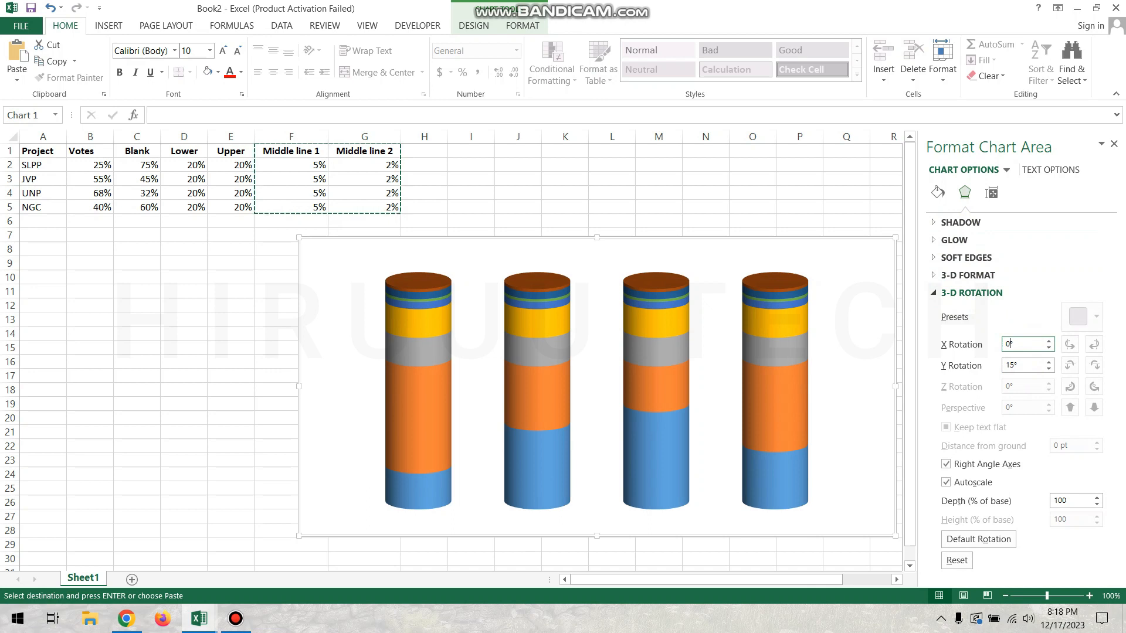
# Try larger X rotation angles such as 40° and 50° on the chart and restore the X rotation to 0°
pyautogui.click(1050, 341)
pyautogui.click(1049, 341)
pyautogui.click(1050, 341)
pyautogui.click(1050, 340)
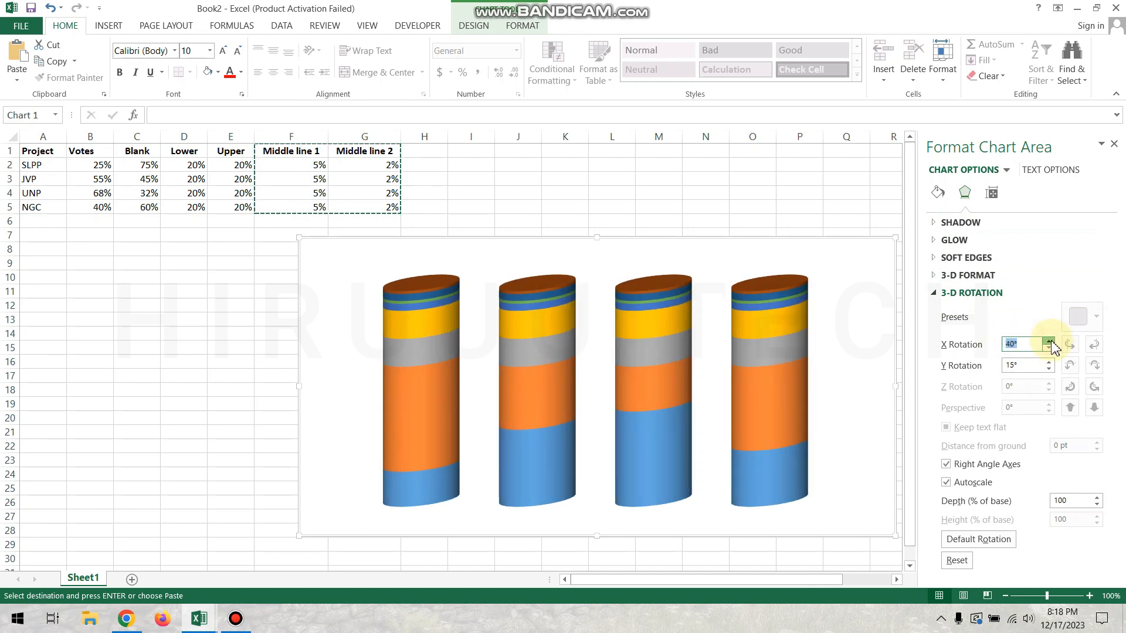
pyautogui.click(1049, 341)
pyautogui.click(1049, 341)
pyautogui.click(1049, 342)
pyautogui.click(1050, 341)
pyautogui.click(1049, 342)
pyautogui.click(1049, 348)
pyautogui.click(1049, 348)
pyautogui.click(1049, 349)
pyautogui.click(1049, 348)
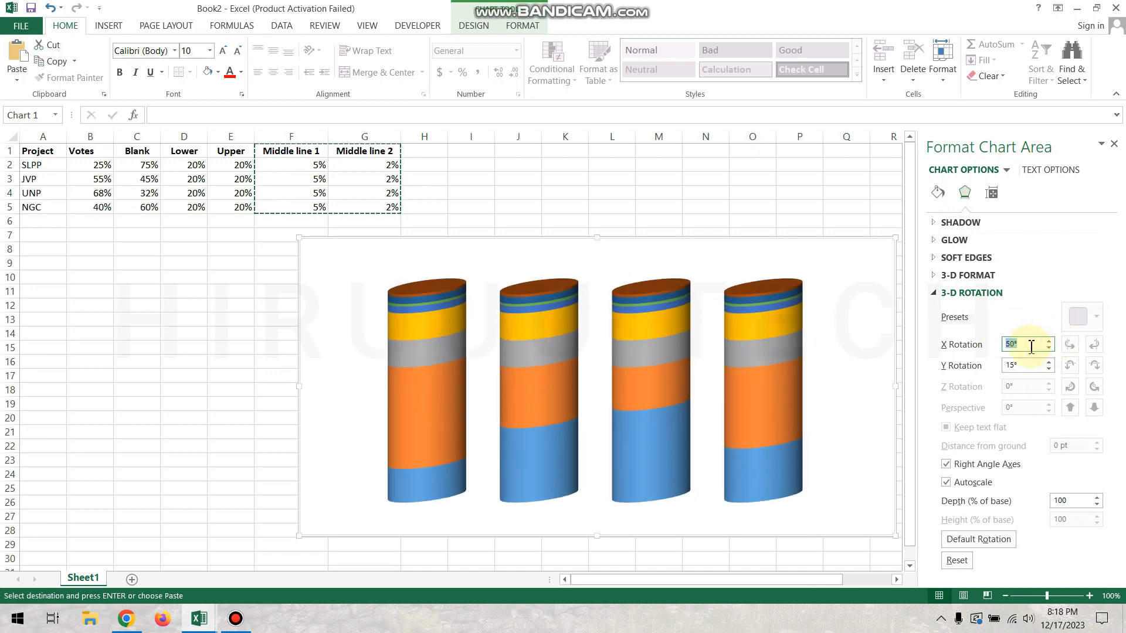
pyautogui.write('0')
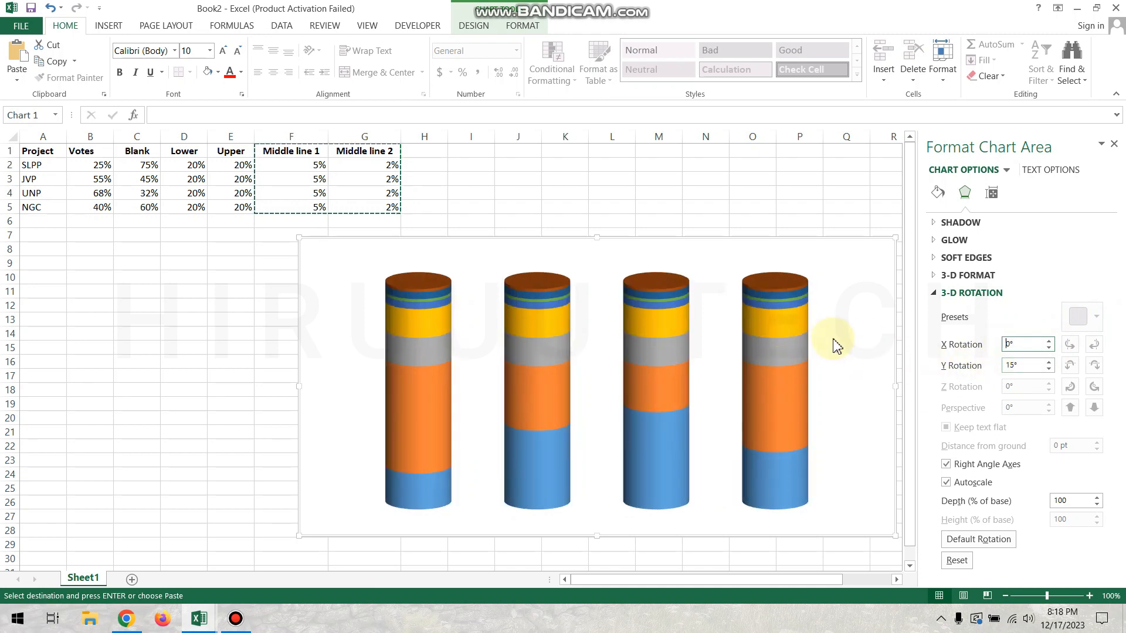
pyautogui.click(834, 339)
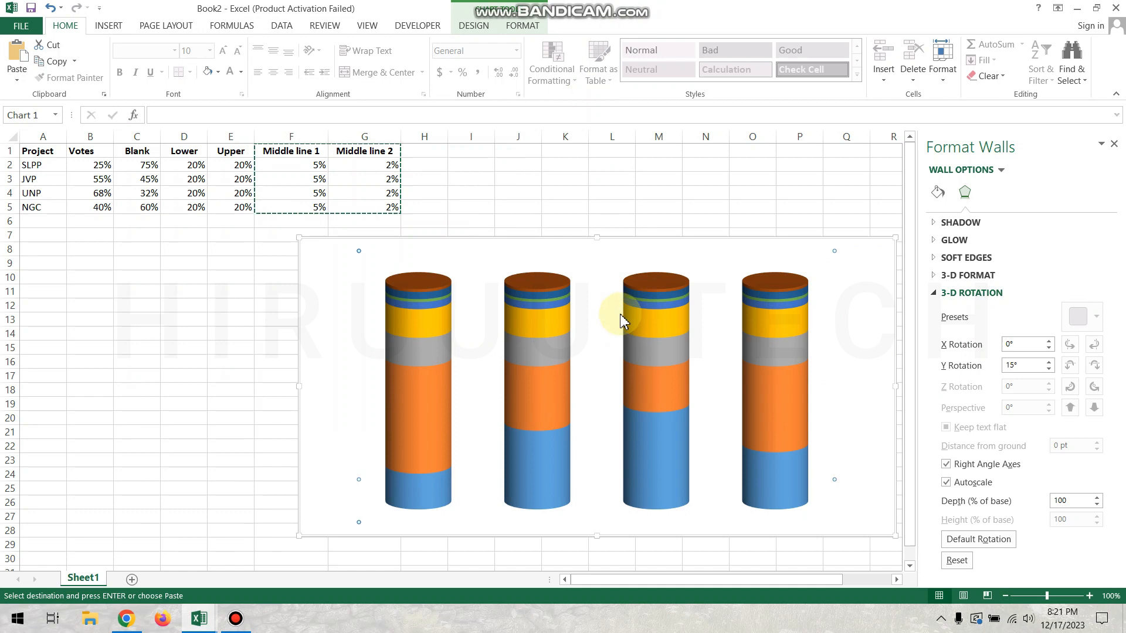
# Open the chart's data source selection and move the dialog clear of the cylinders
pyautogui.click(678, 221)
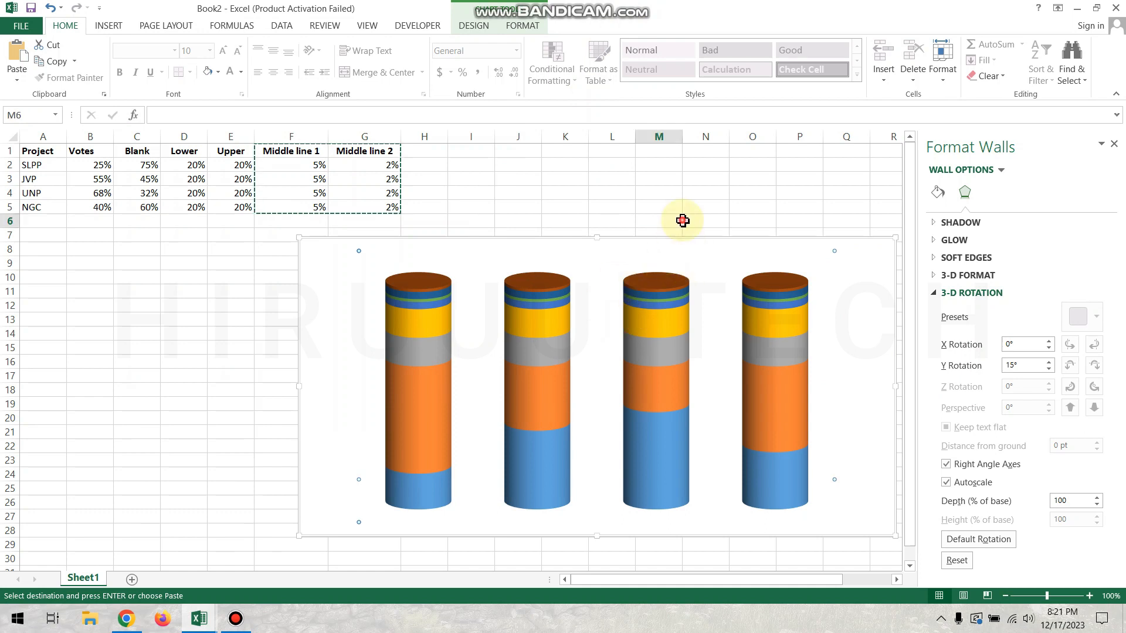
pyautogui.click(683, 260)
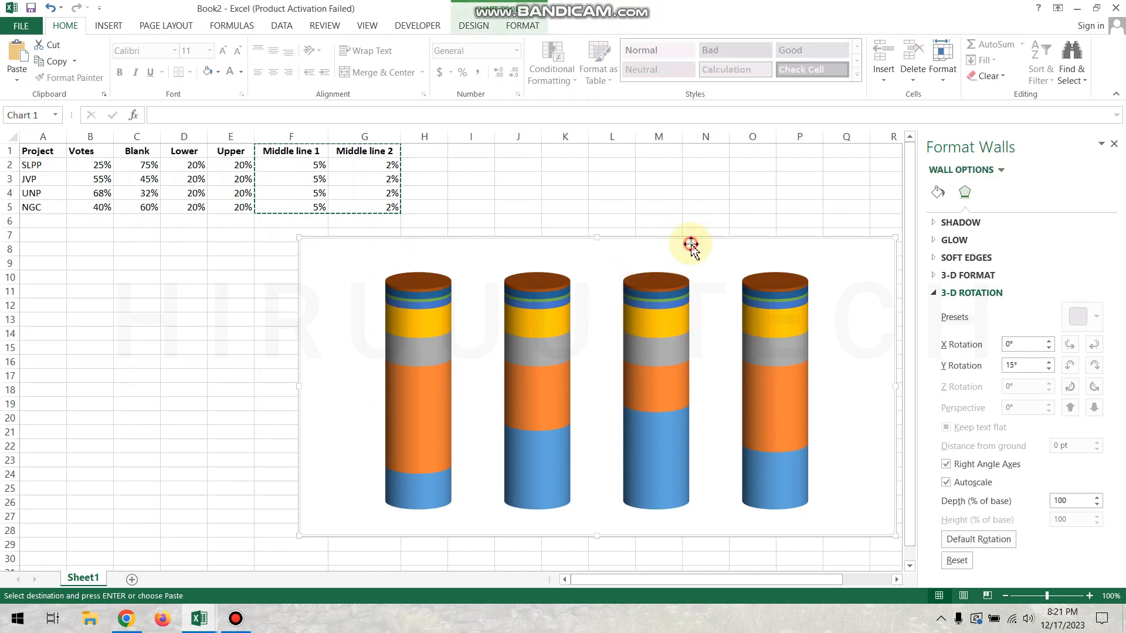
pyautogui.click(690, 243)
pyautogui.rightClick(692, 249)
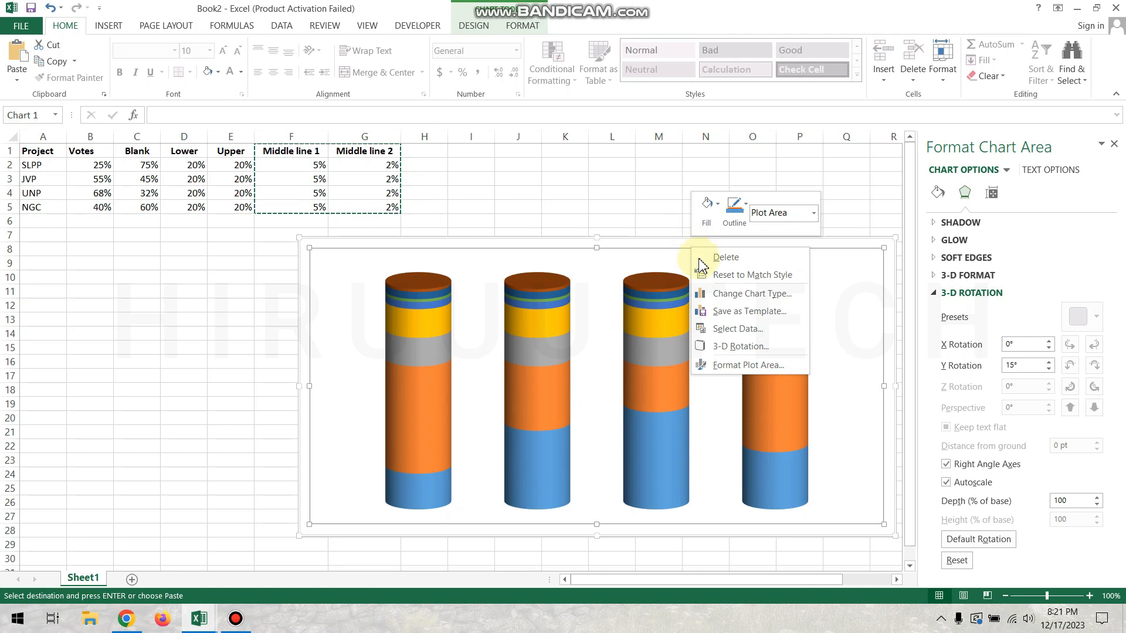
pyautogui.click(774, 329)
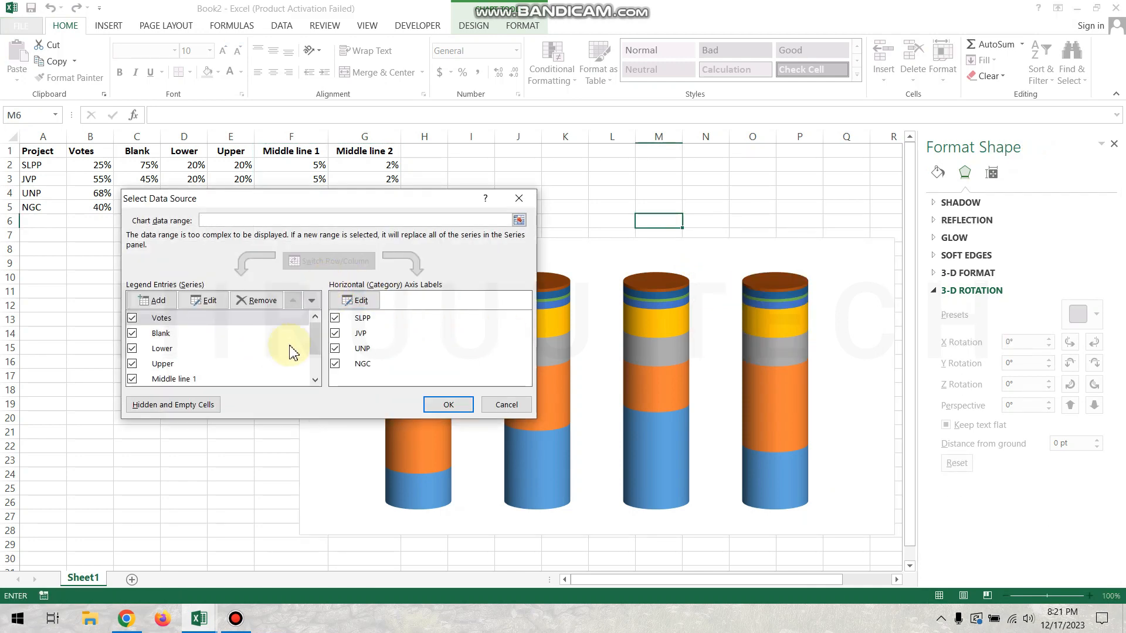
pyautogui.moveTo(314, 333); pyautogui.dragTo(317, 364)
pyautogui.moveTo(347, 198); pyautogui.dragTo(287, 54)
pyautogui.moveTo(245, 213); pyautogui.dragTo(245, 183)
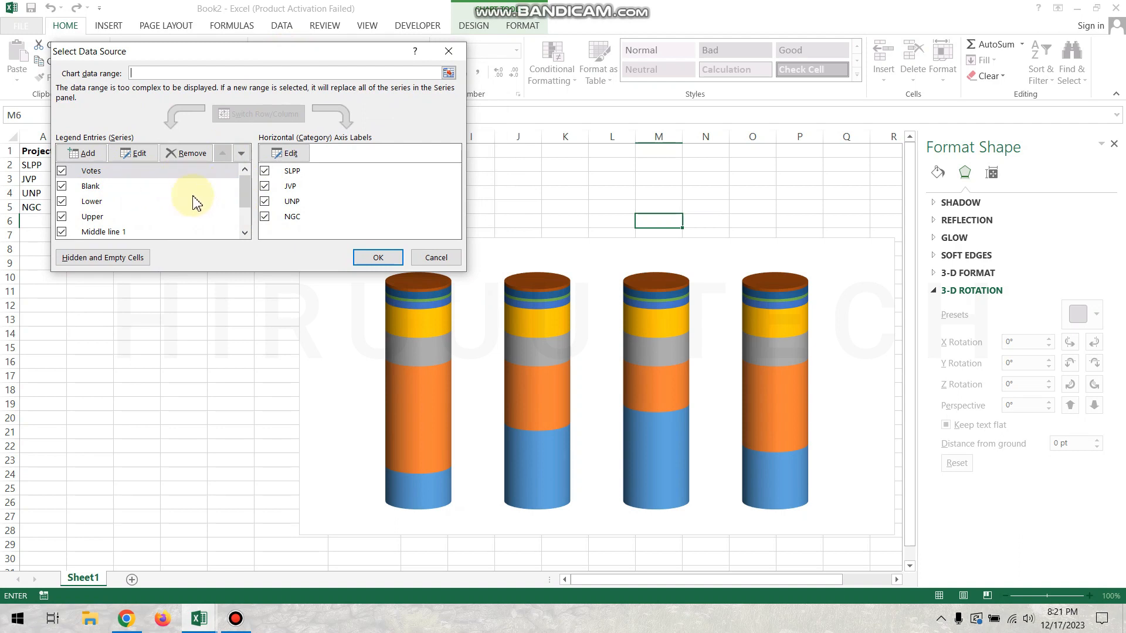
# Move the Lower series to the first position in the series order
pyautogui.click(121, 202)
pyautogui.click(222, 153)
pyautogui.click(223, 153)
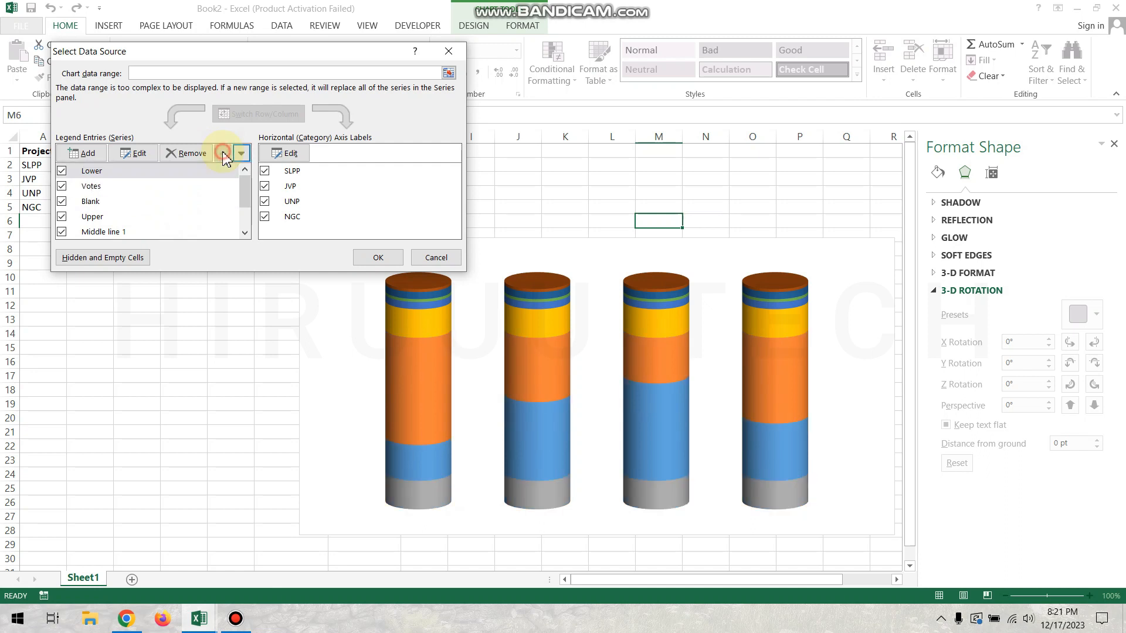
# Move the first Middle line 1 series up to directly after Lower in the series order
pyautogui.scroll(-1, 243, 200)
pyautogui.click(156, 188)
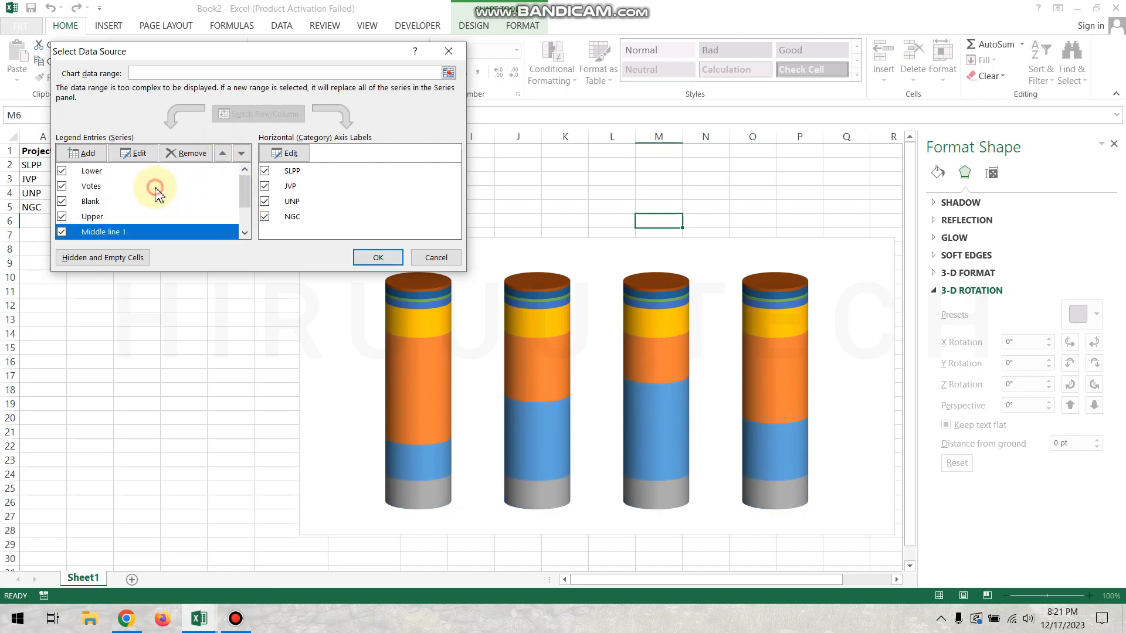
pyautogui.moveTo(247, 198); pyautogui.dragTo(246, 217)
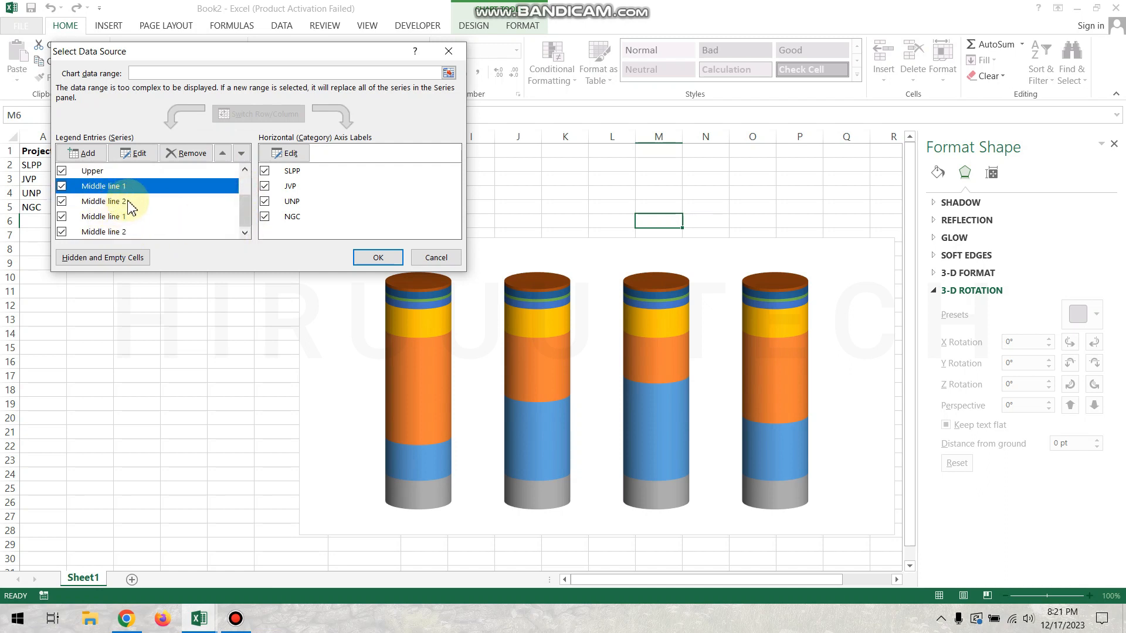
pyautogui.click(223, 154)
pyautogui.click(224, 155)
pyautogui.click(225, 155)
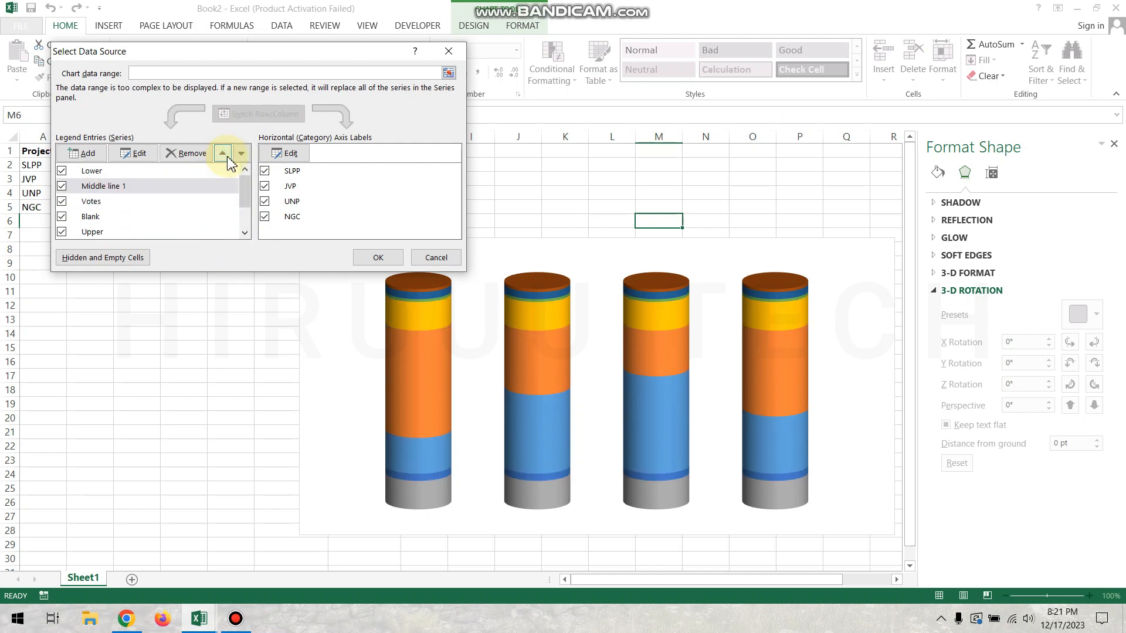
# Move the first Middle line 2 series up to third place, between Middle line 1 and Votes
pyautogui.moveTo(246, 190); pyautogui.dragTo(245, 222)
pyautogui.click(128, 200)
pyautogui.click(223, 154)
pyautogui.click(223, 154)
pyautogui.click(222, 154)
pyautogui.click(223, 154)
pyautogui.click(240, 154)
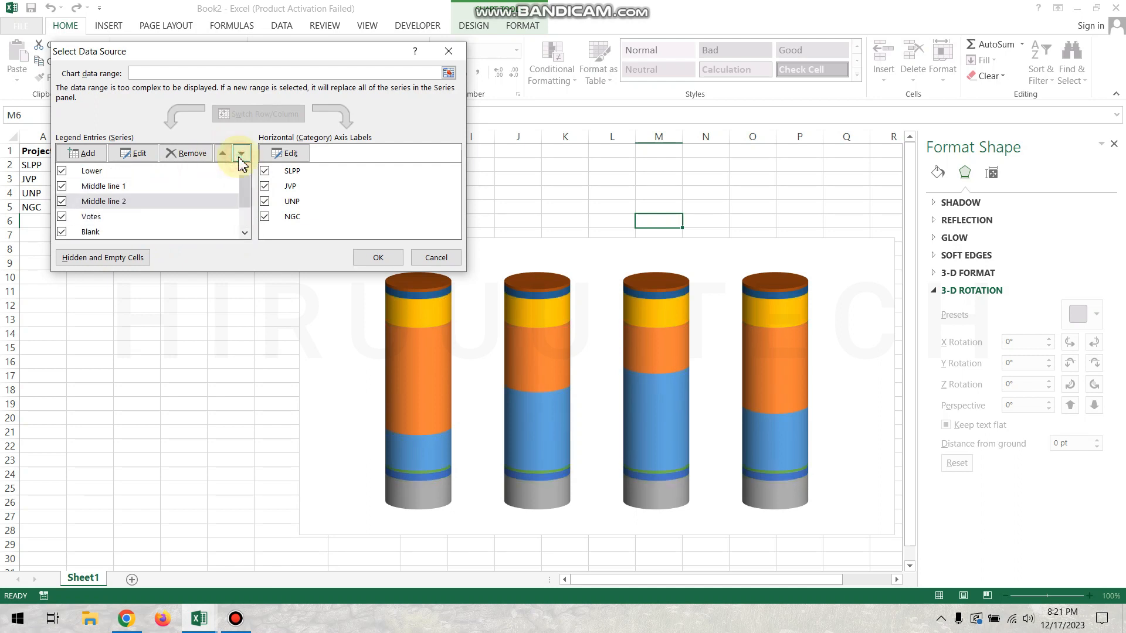
# Move the last Middle line 2 series up to between Blank and Upper
pyautogui.click(133, 219)
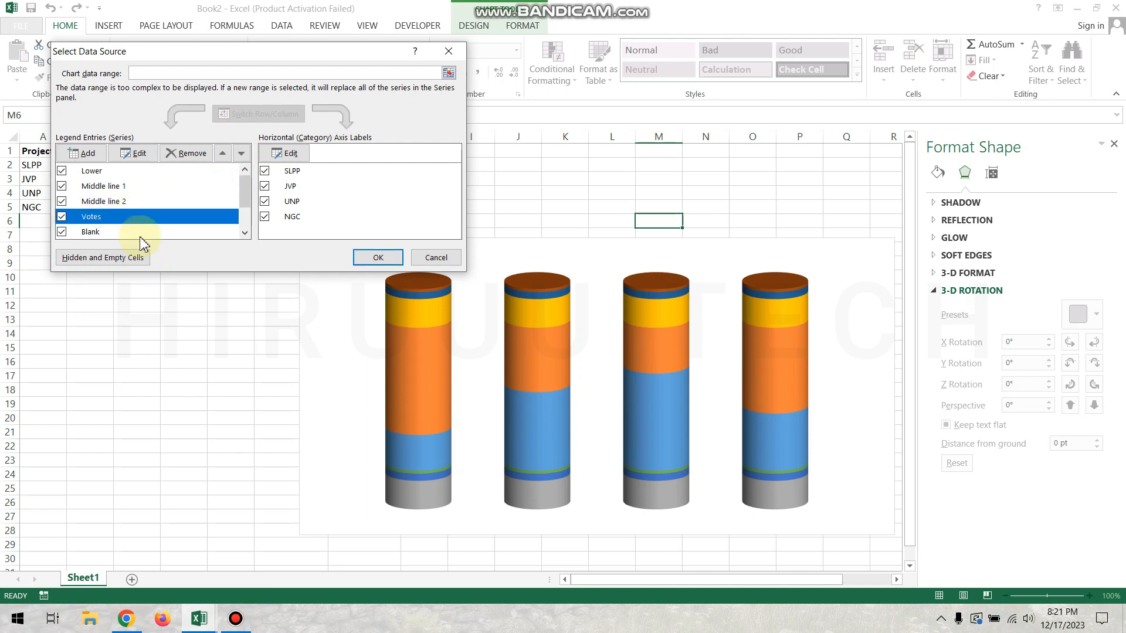
pyautogui.click(141, 235)
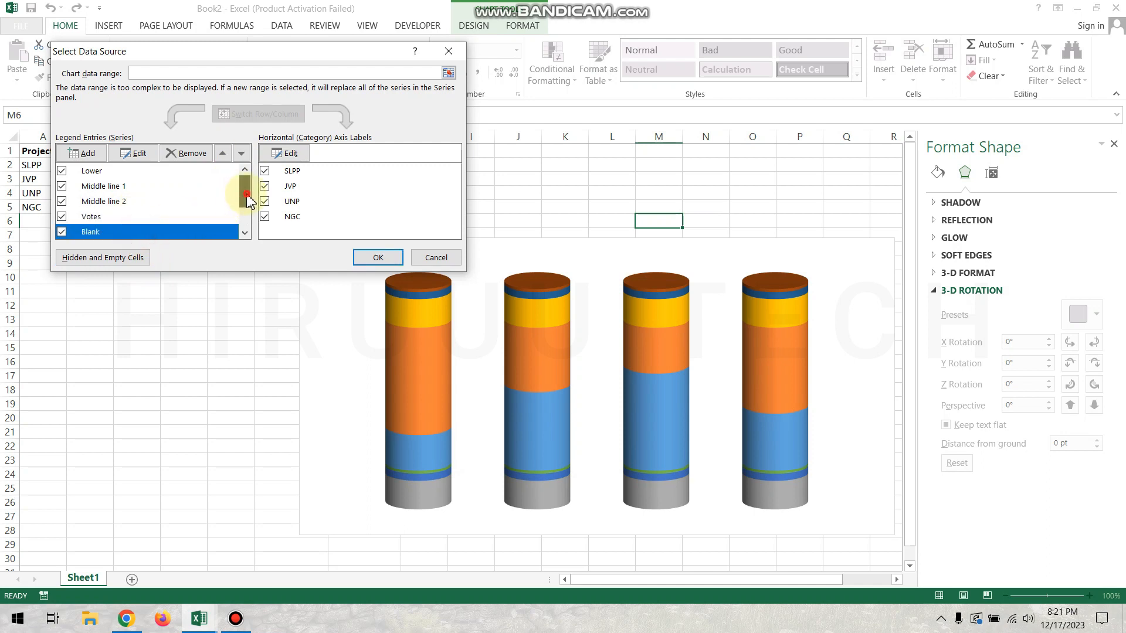
pyautogui.moveTo(246, 196); pyautogui.dragTo(248, 218)
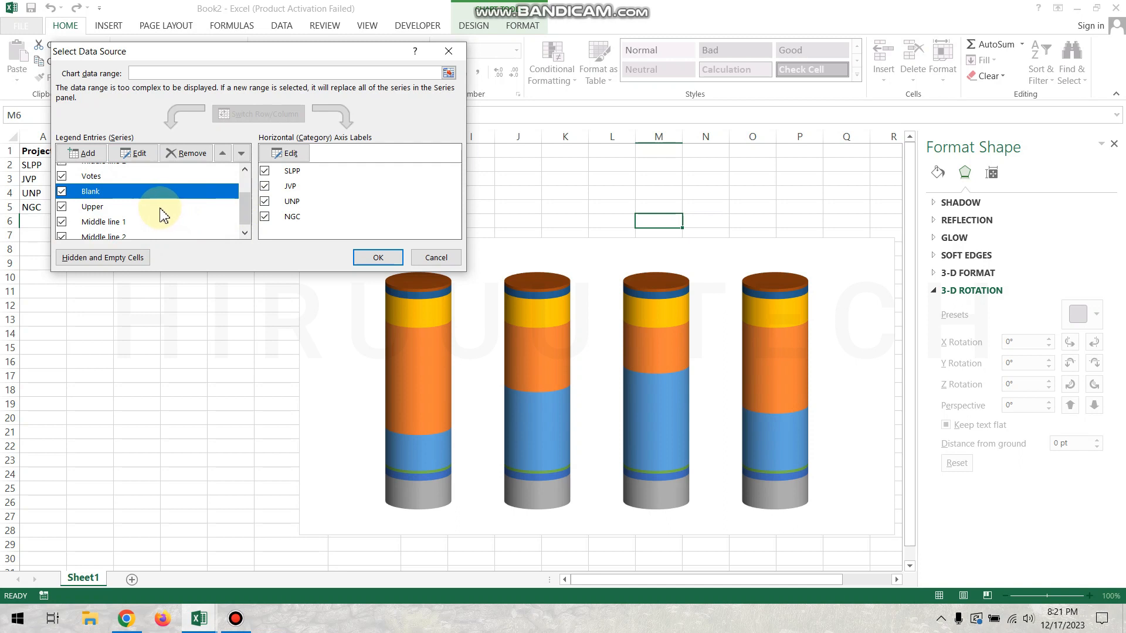
pyautogui.click(160, 234)
pyautogui.click(223, 153)
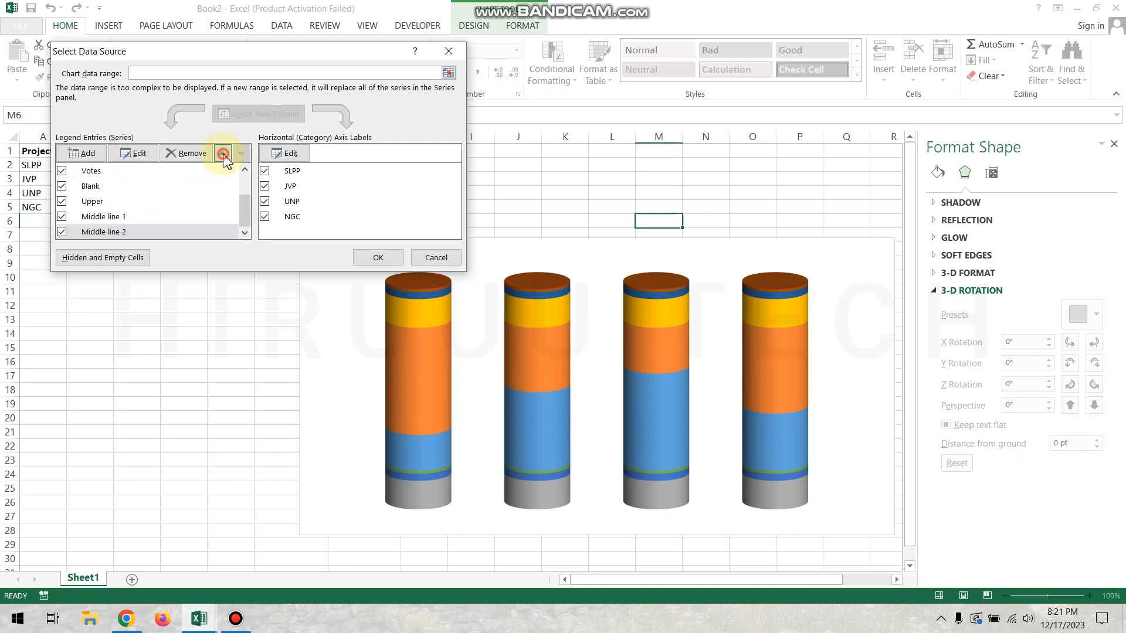
pyautogui.moveTo(253, 197); pyautogui.dragTo(252, 209)
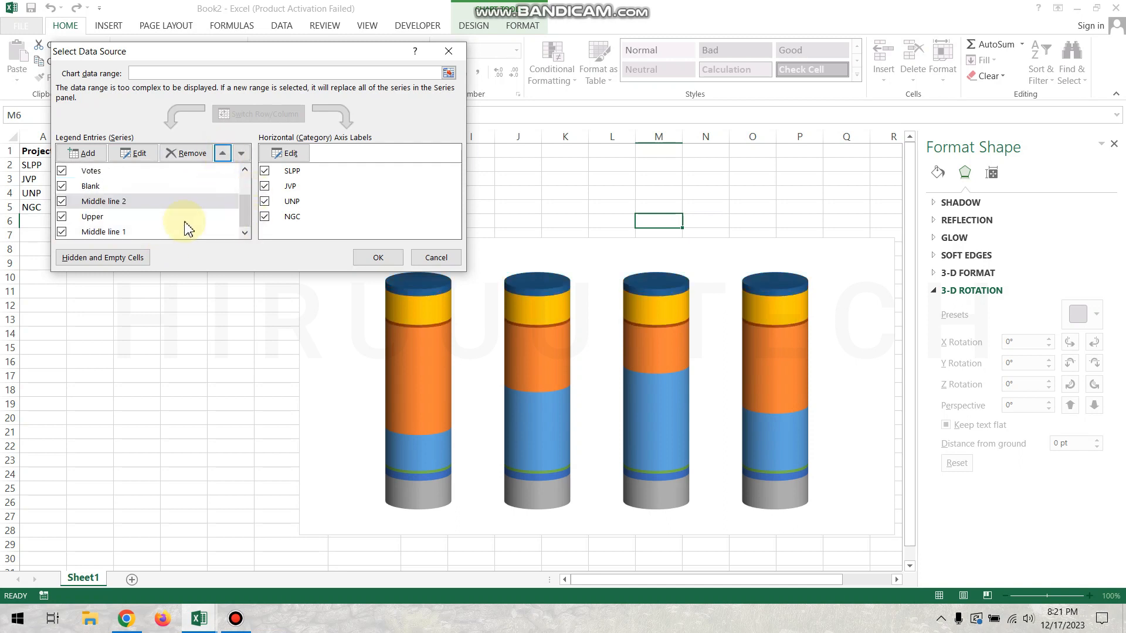
# Move the last Middle line 1 series above Upper and accept the new series order
pyautogui.click(156, 231)
pyautogui.click(223, 153)
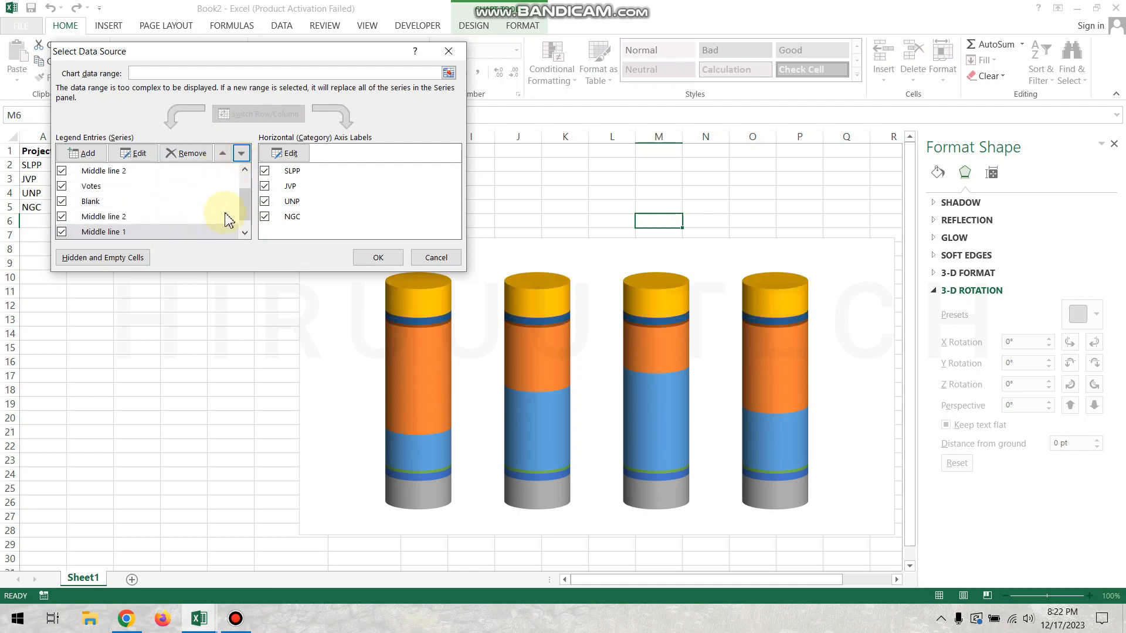
pyautogui.moveTo(243, 207); pyautogui.dragTo(244, 212)
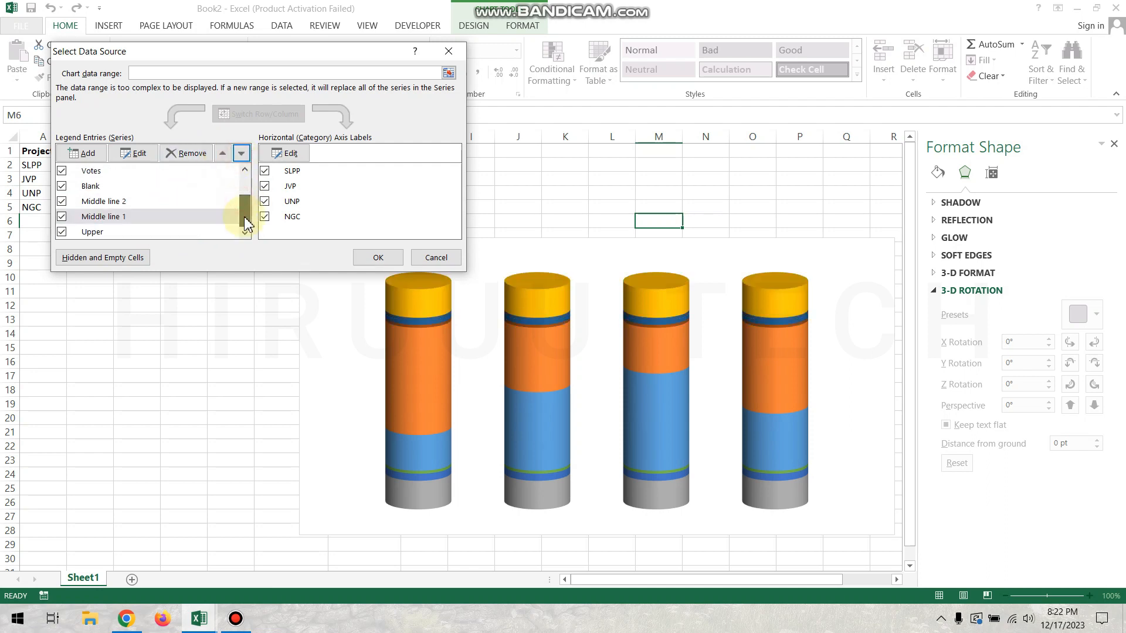
pyautogui.click(178, 235)
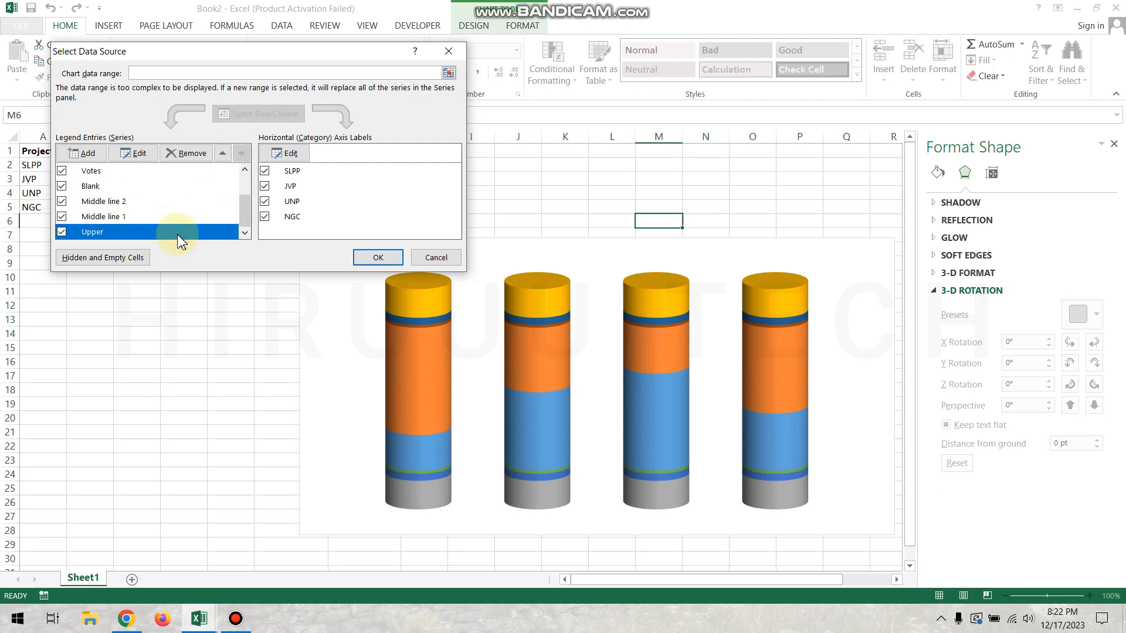
pyautogui.press('Return')
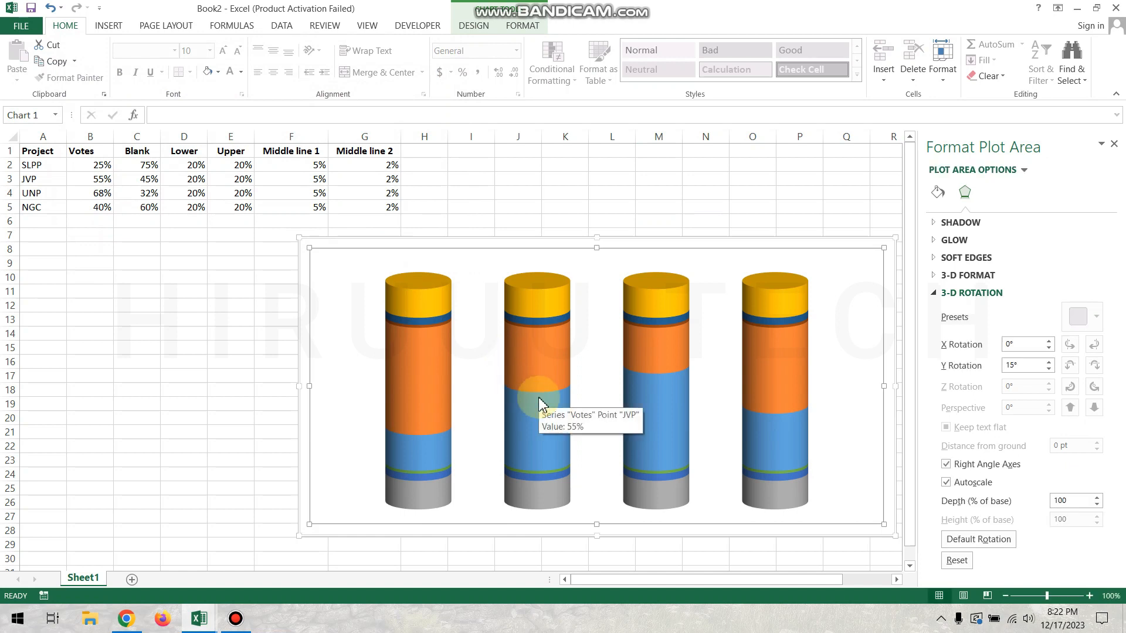
# Select the chart's plot area and open its fill settings
pyautogui.click(797, 208)
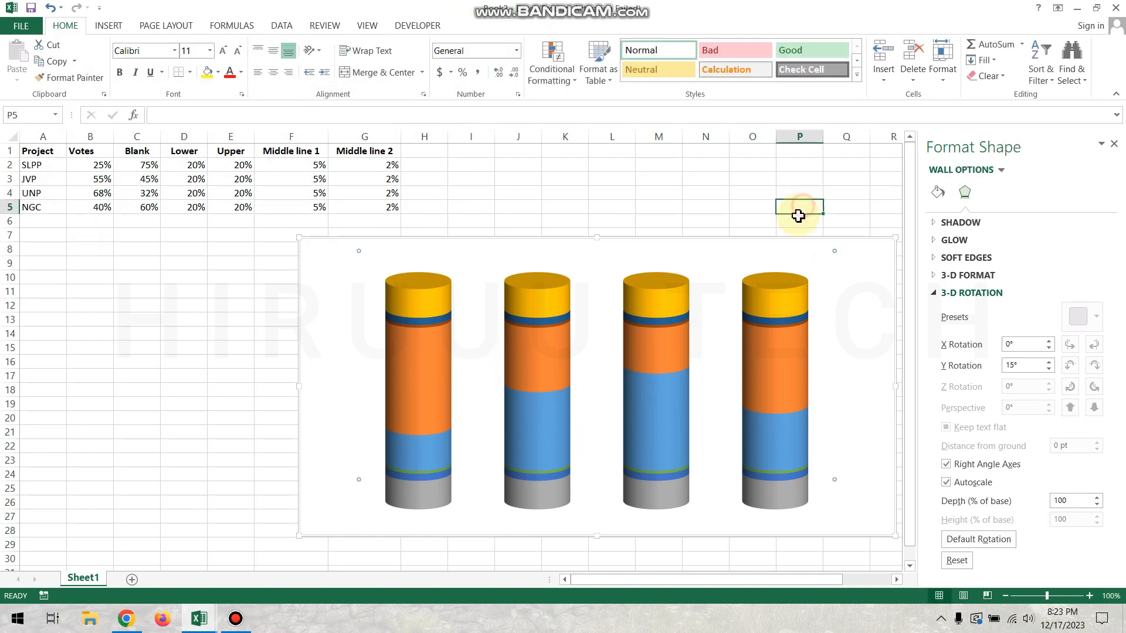
pyautogui.click(773, 260)
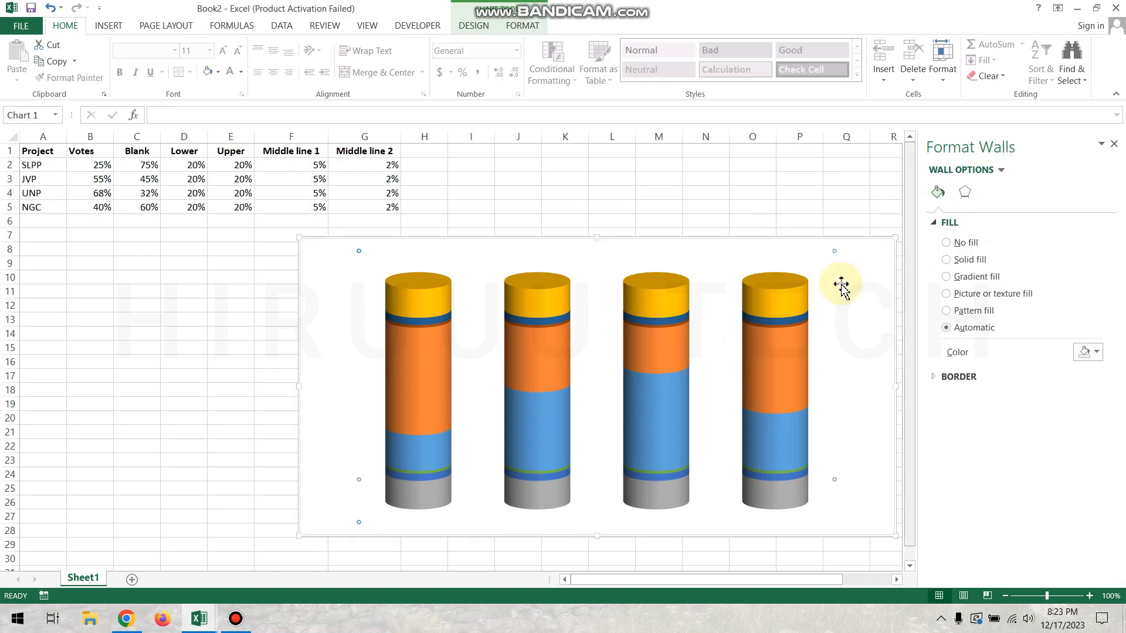
pyautogui.click(744, 226)
pyautogui.click(786, 254)
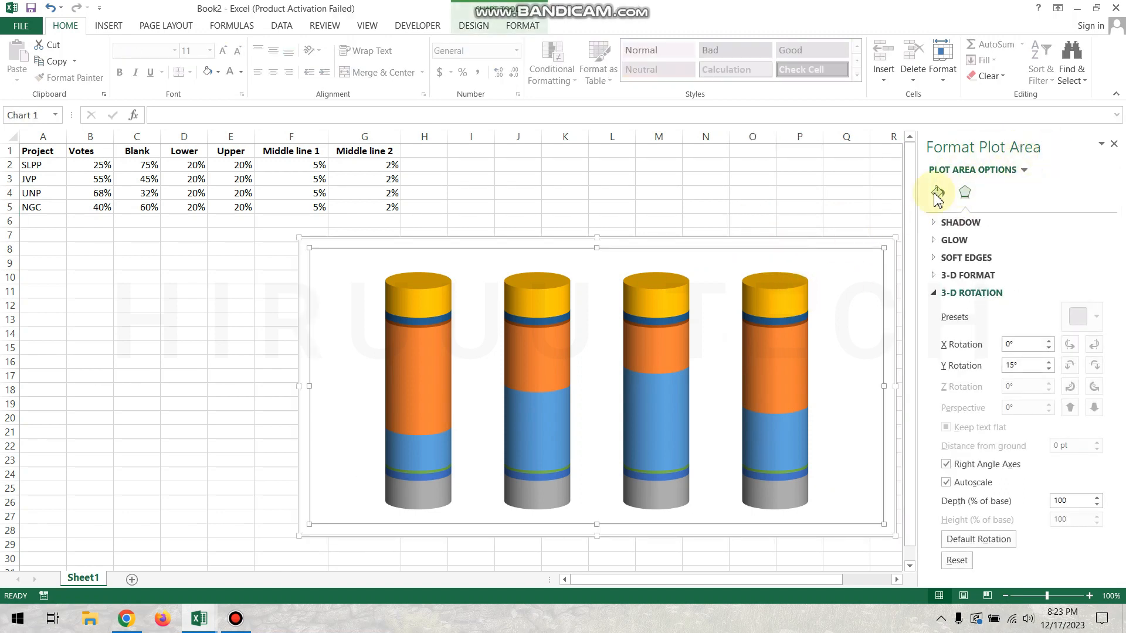
pyautogui.click(937, 194)
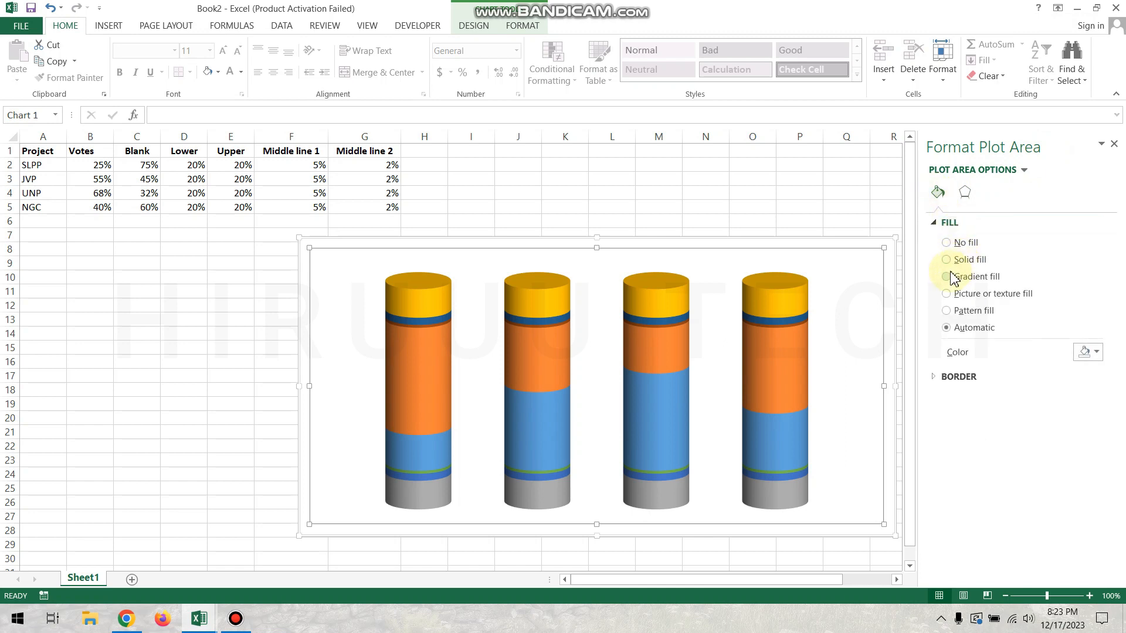
# Try a gradient fill on the plot area, look at the preset gradients, and switch to a solid fill
pyautogui.click(953, 278)
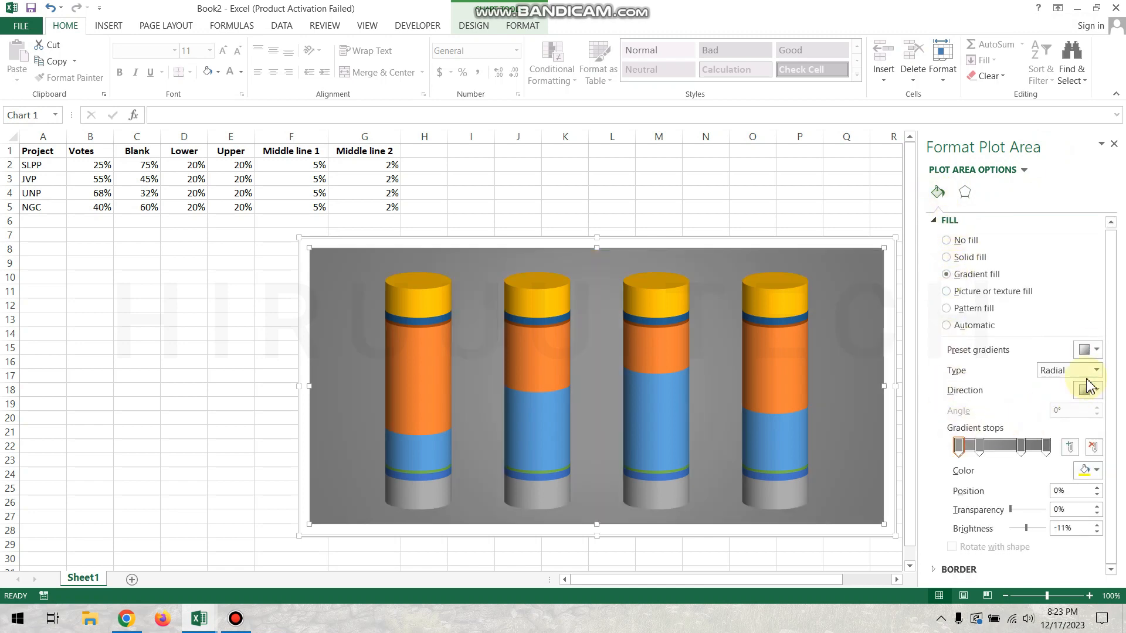
pyautogui.click(1094, 351)
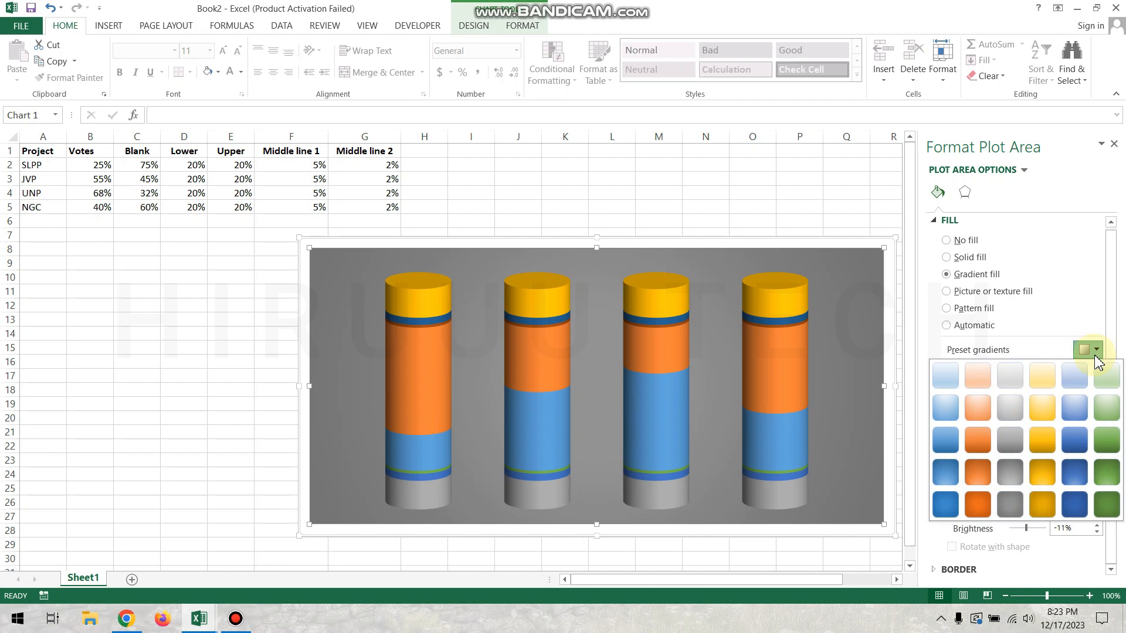
pyautogui.click(1095, 353)
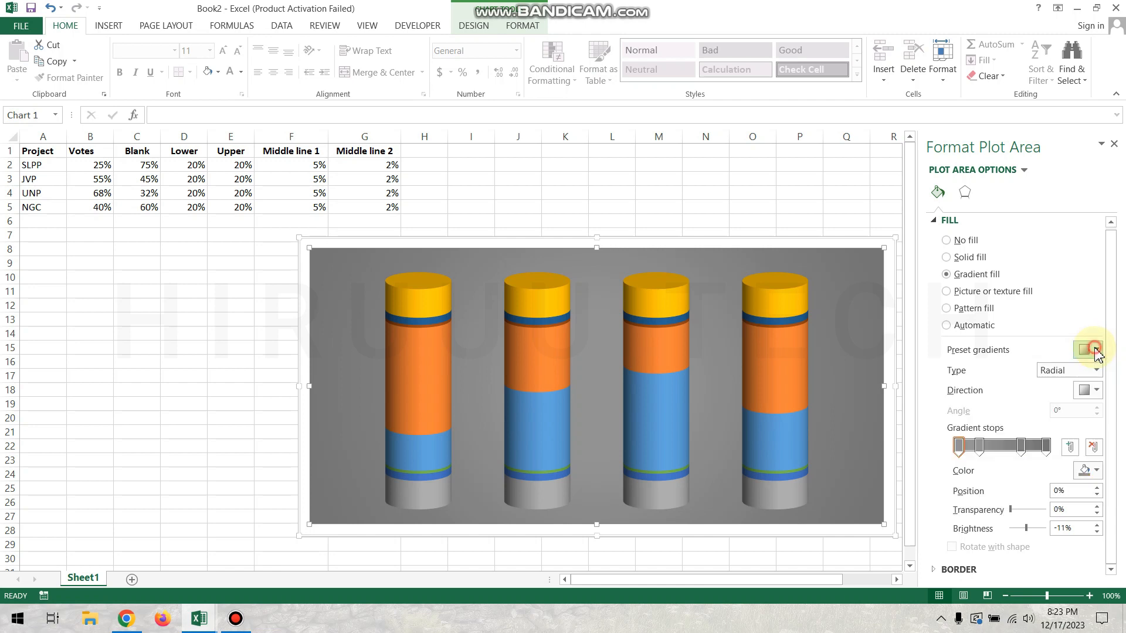
pyautogui.click(958, 258)
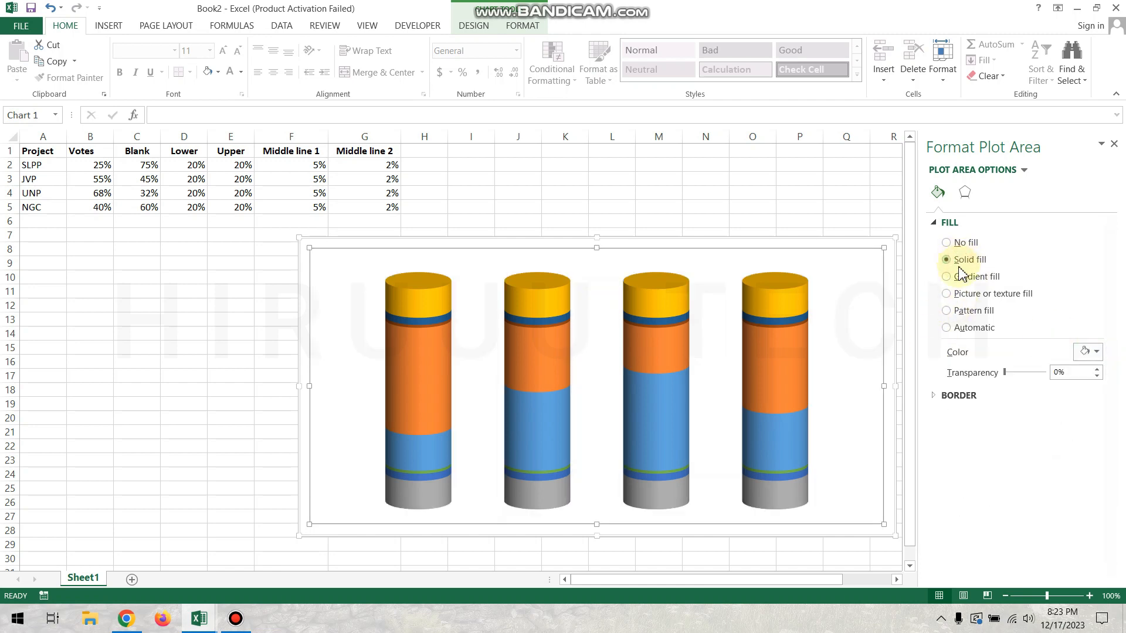
# Fill the chart's plot area with a gray radial gradient
pyautogui.click(1088, 351)
pyautogui.click(1023, 385)
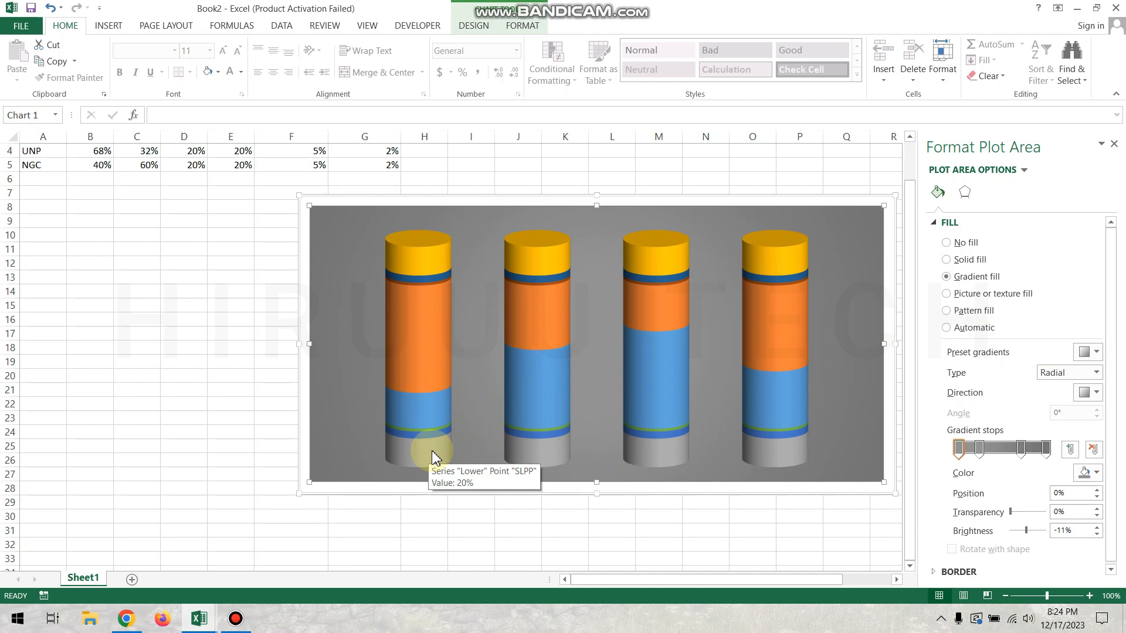
# Give the Lower series at the base of the cylinders a solid very light gray fill
pyautogui.click(433, 457)
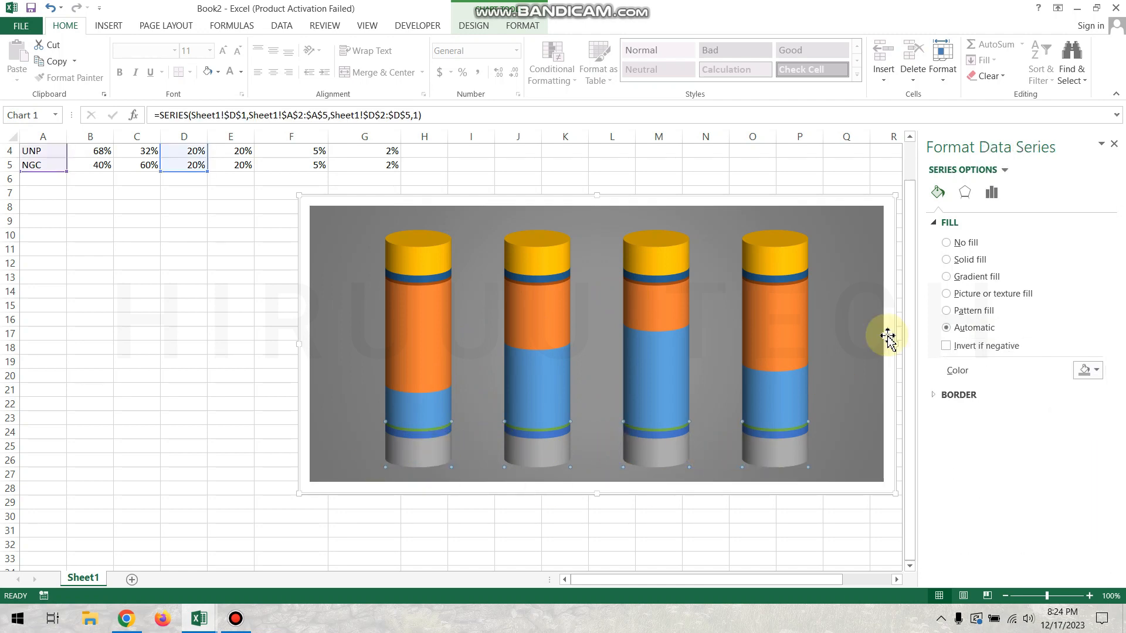
pyautogui.click(947, 260)
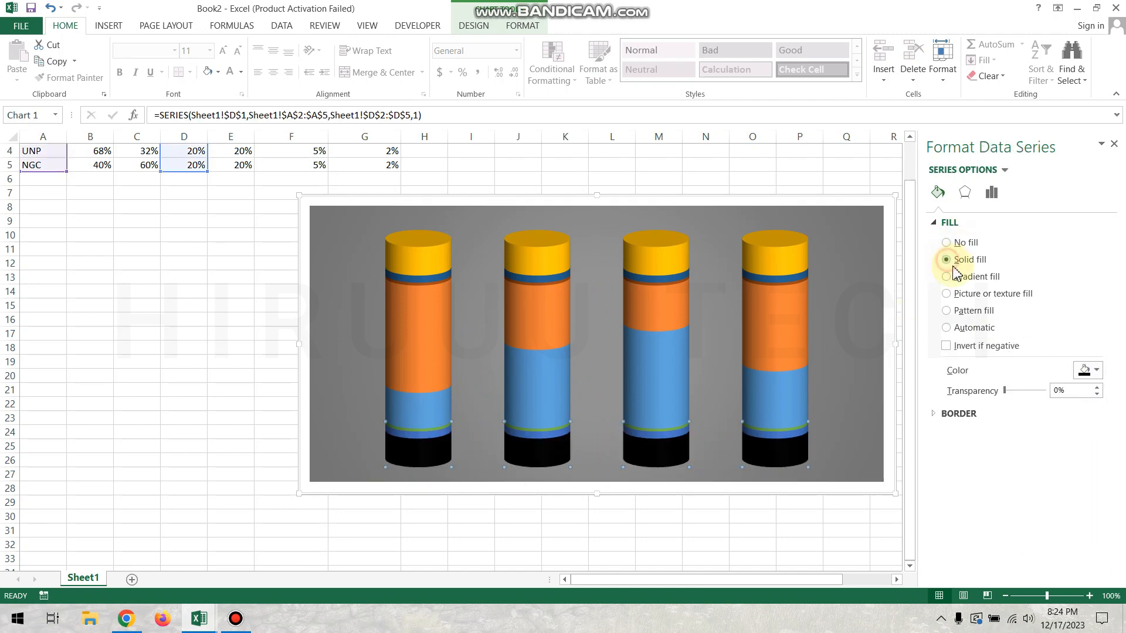
pyautogui.click(1085, 370)
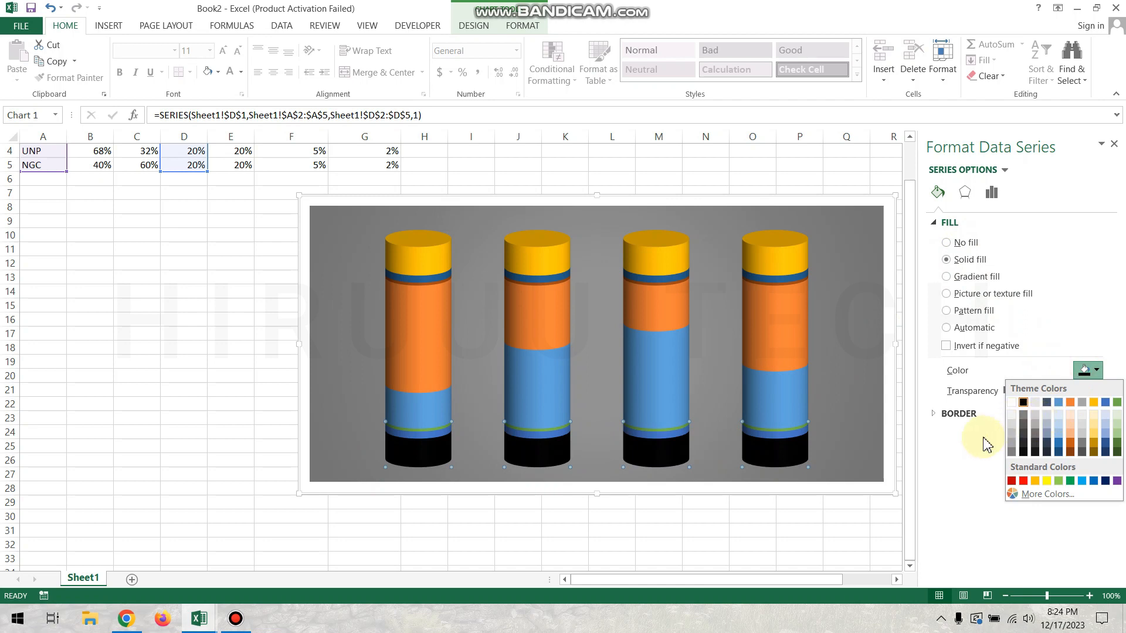
pyautogui.click(1013, 414)
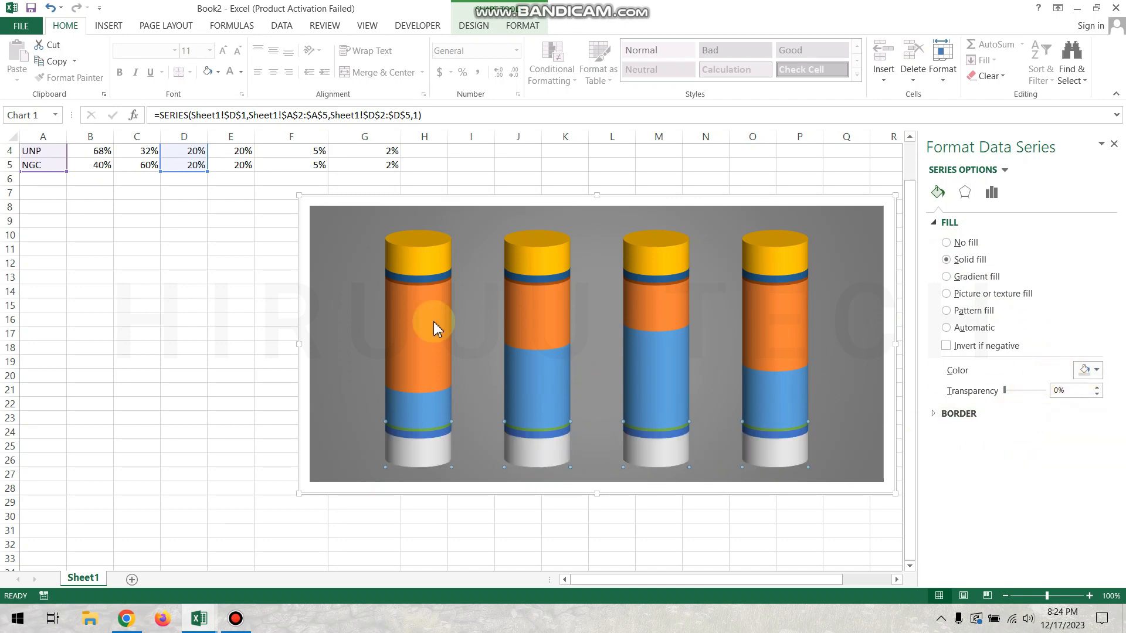
# Fill the Upper series with solid gray, using a shade slightly darker than the Lower series
pyautogui.click(418, 264)
pyautogui.click(1088, 370)
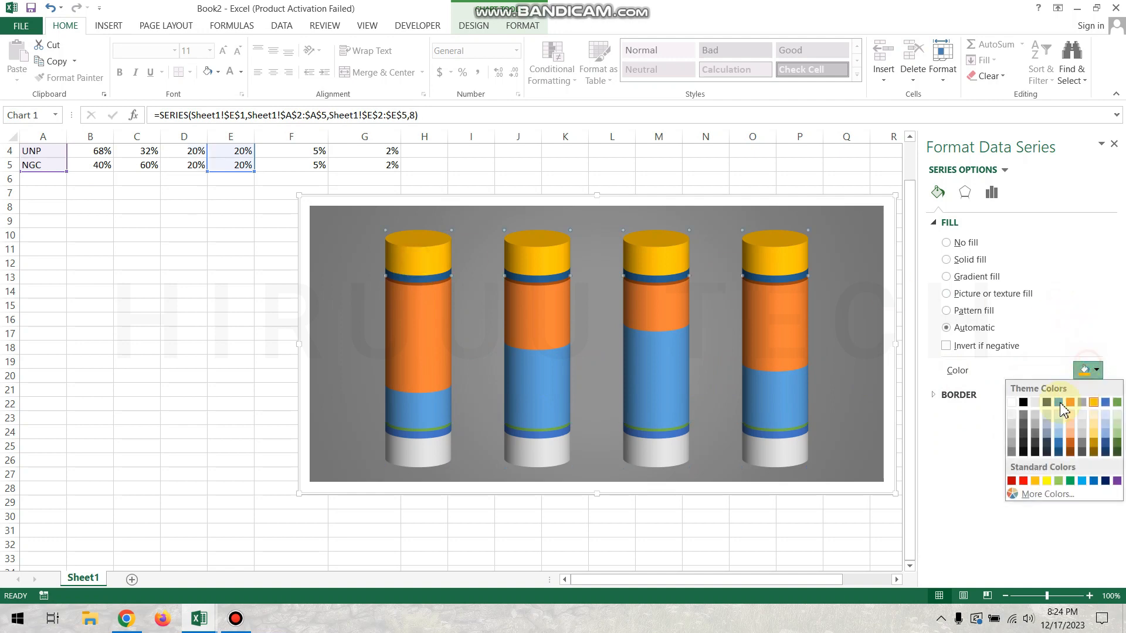
pyautogui.click(1013, 427)
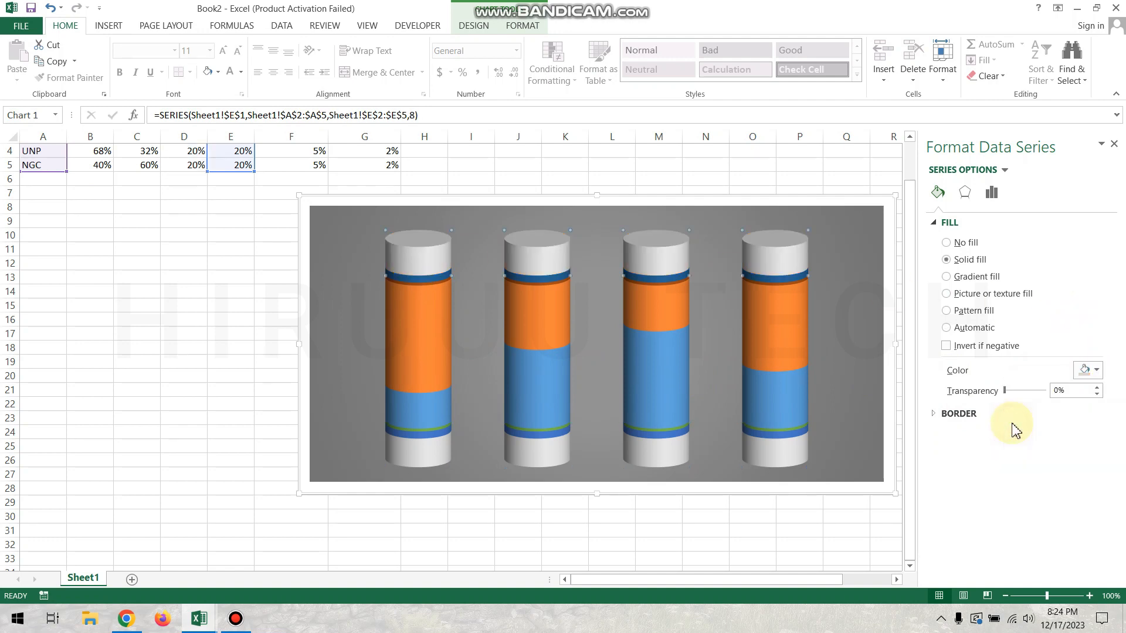
pyautogui.click(1087, 370)
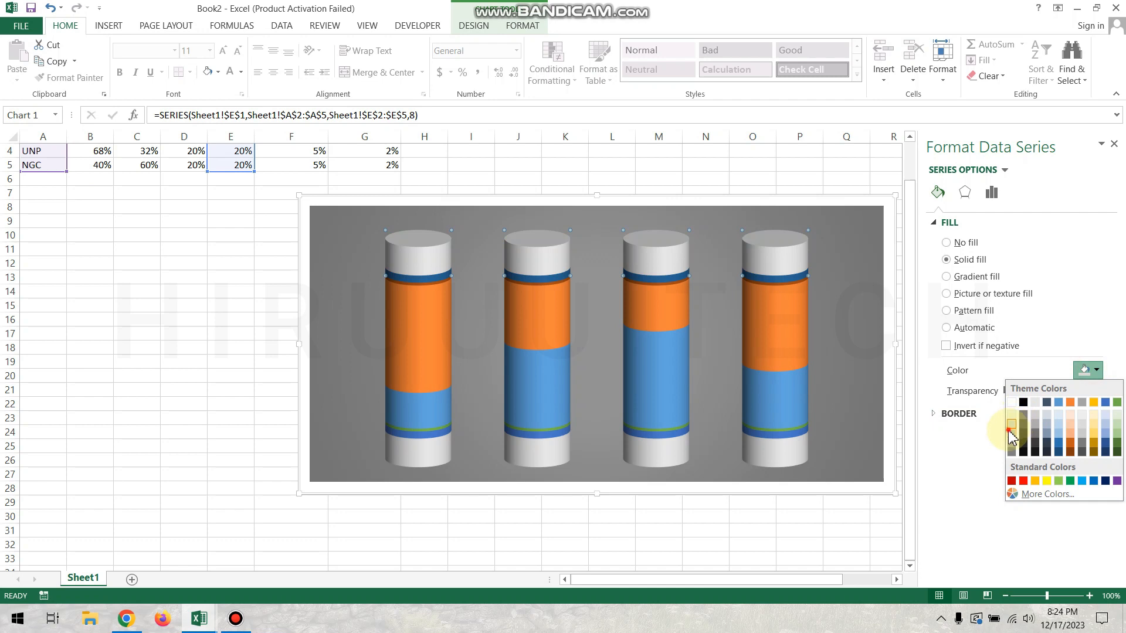
pyautogui.click(1009, 431)
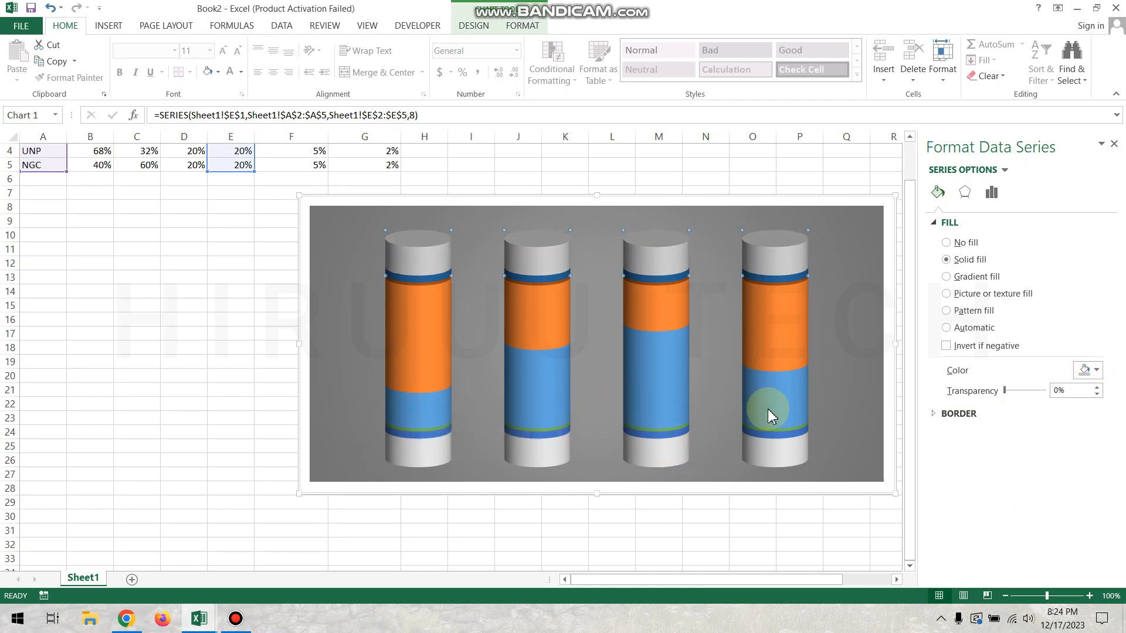
# Fill only the SLPP Votes point with the Radial Gradient - Accent 2 preset, using the second gradient direction
pyautogui.click(438, 415)
pyautogui.click(439, 415)
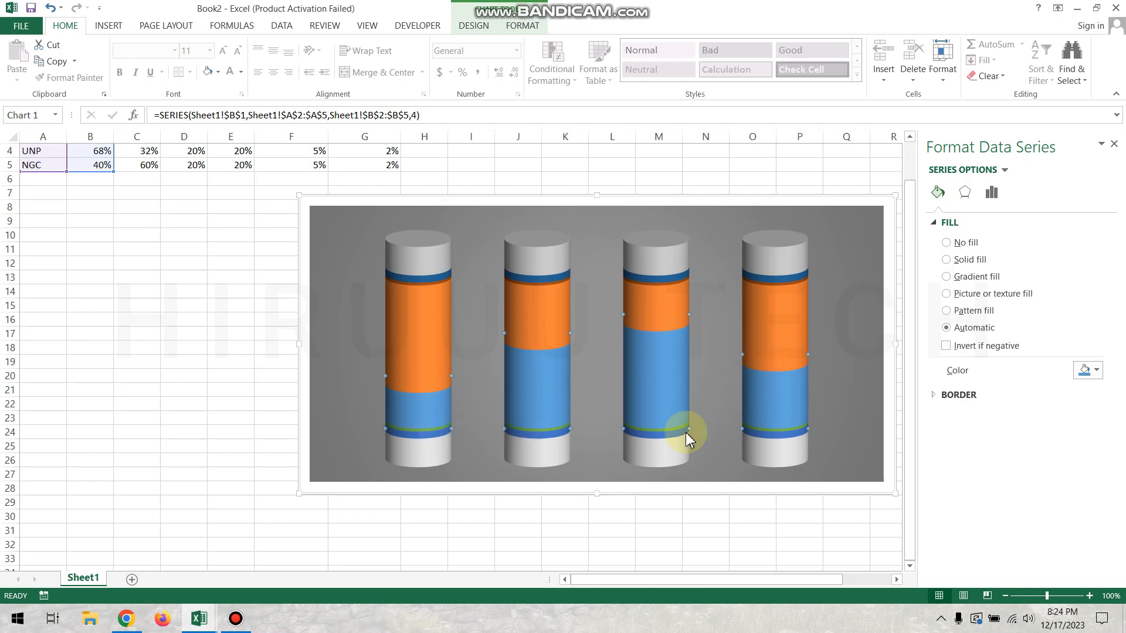
pyautogui.click(420, 416)
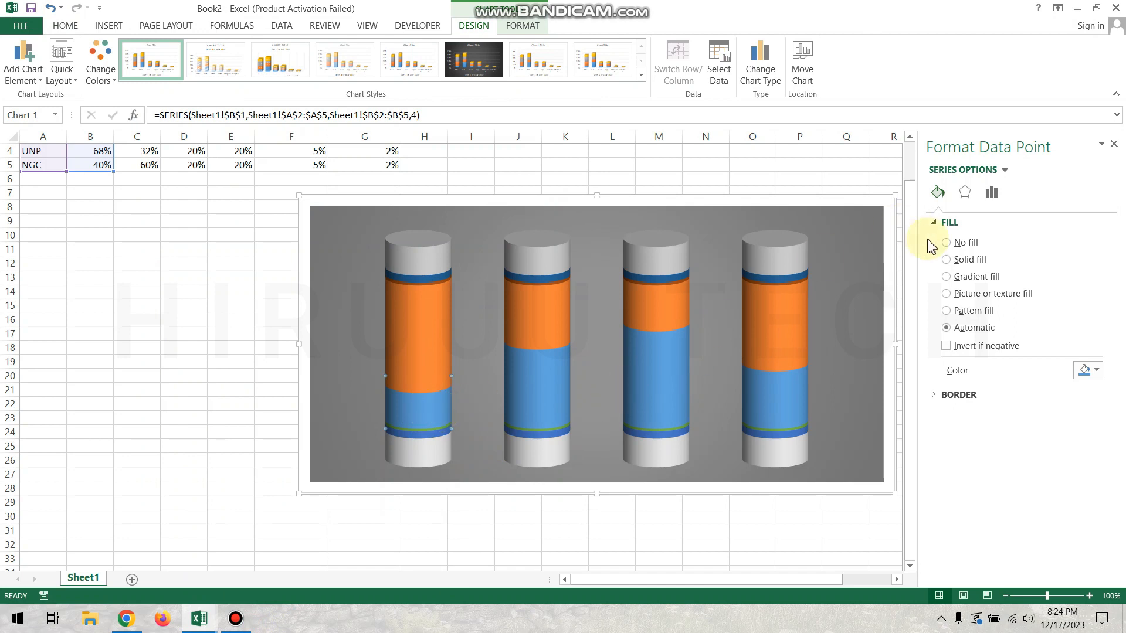
pyautogui.click(953, 282)
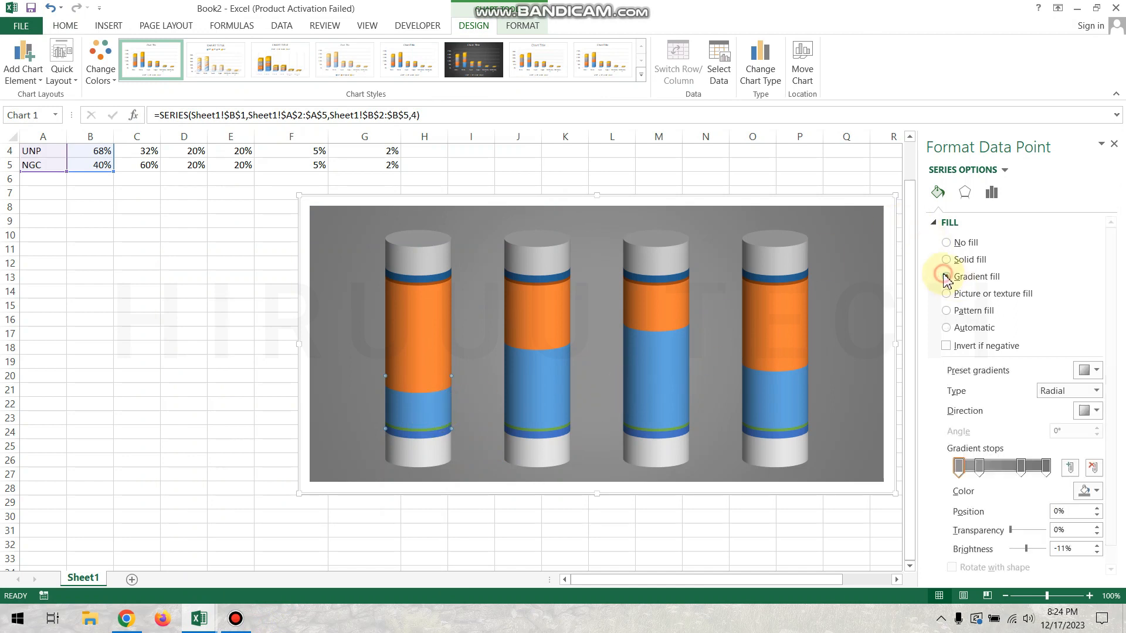
pyautogui.click(1088, 375)
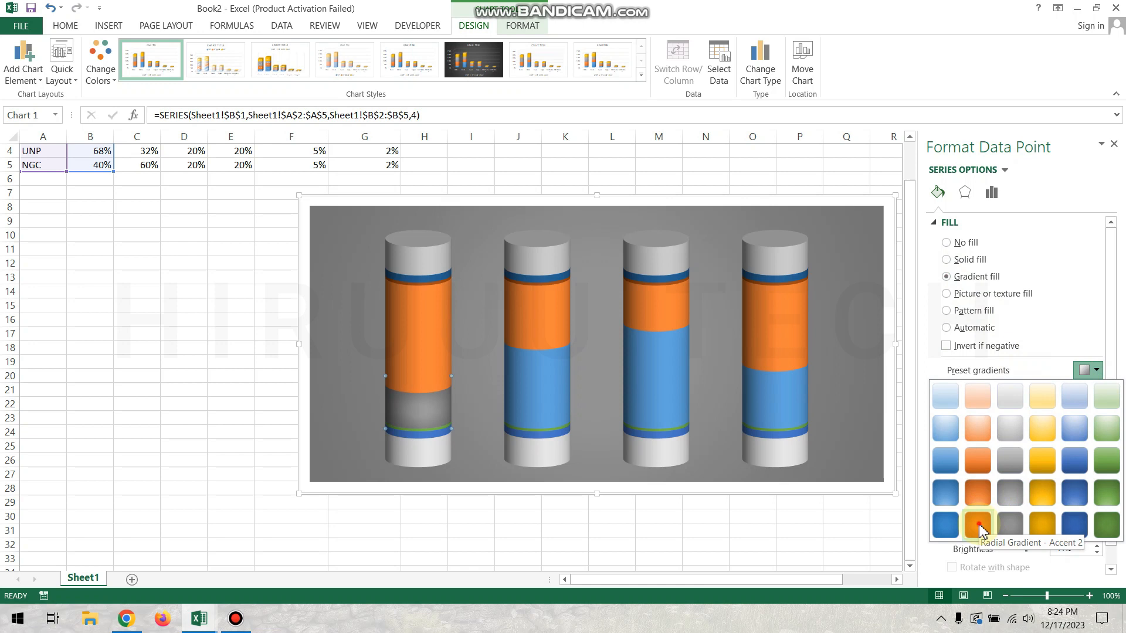
pyautogui.click(980, 529)
pyautogui.click(1087, 410)
pyautogui.click(1006, 437)
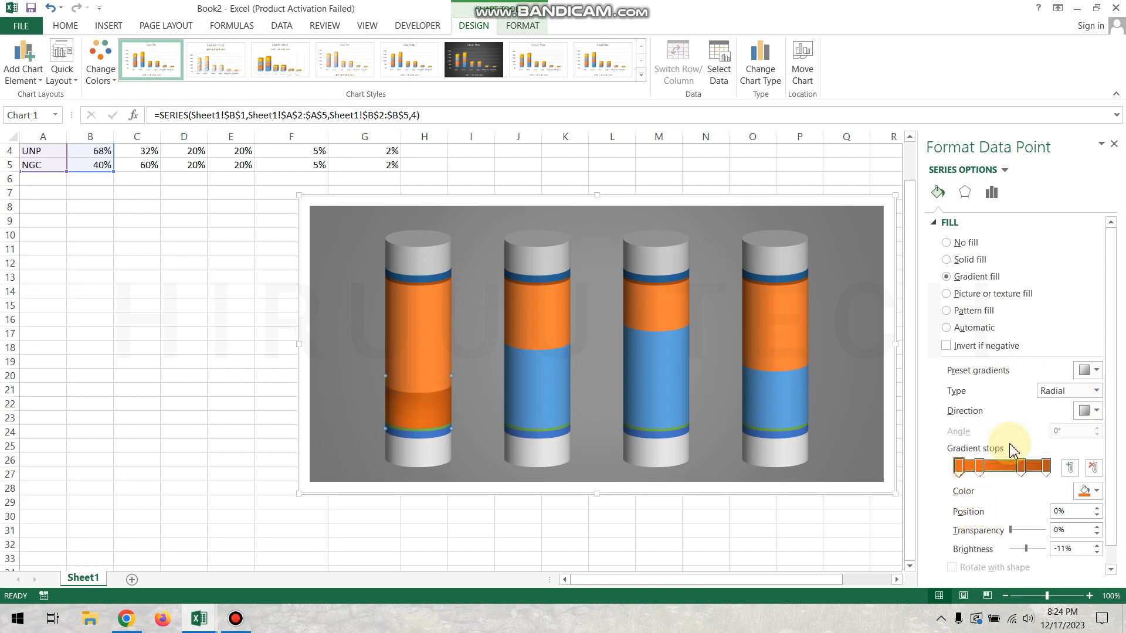
# Try the Linear gradient type on the SLPP Votes point and switch it back to Radial
pyautogui.click(1097, 391)
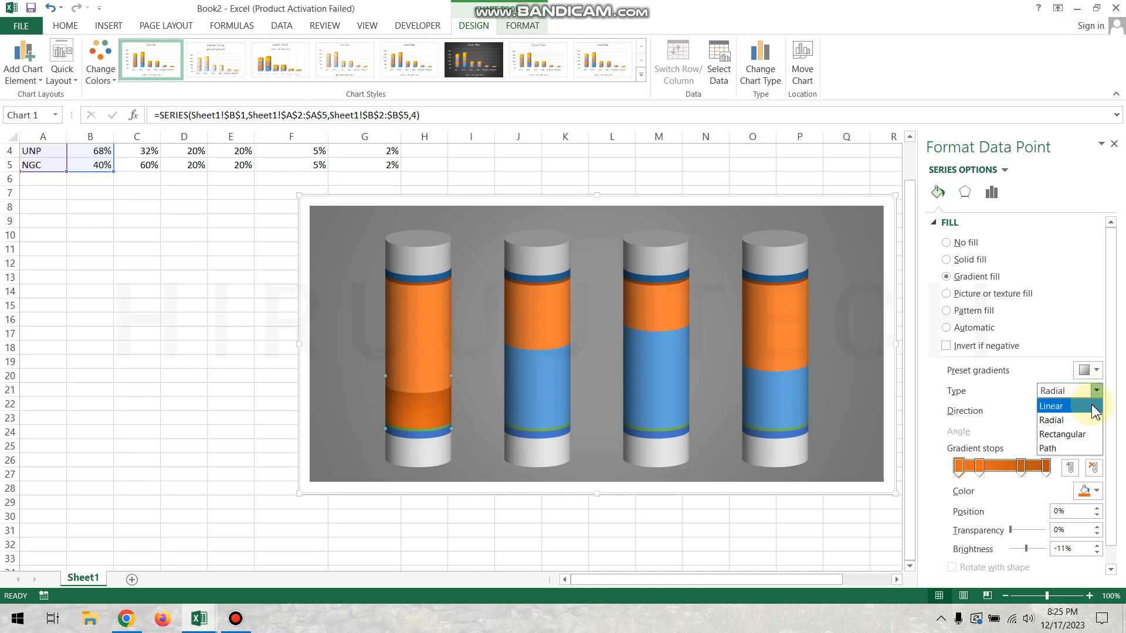
pyautogui.click(1091, 405)
pyautogui.click(1096, 392)
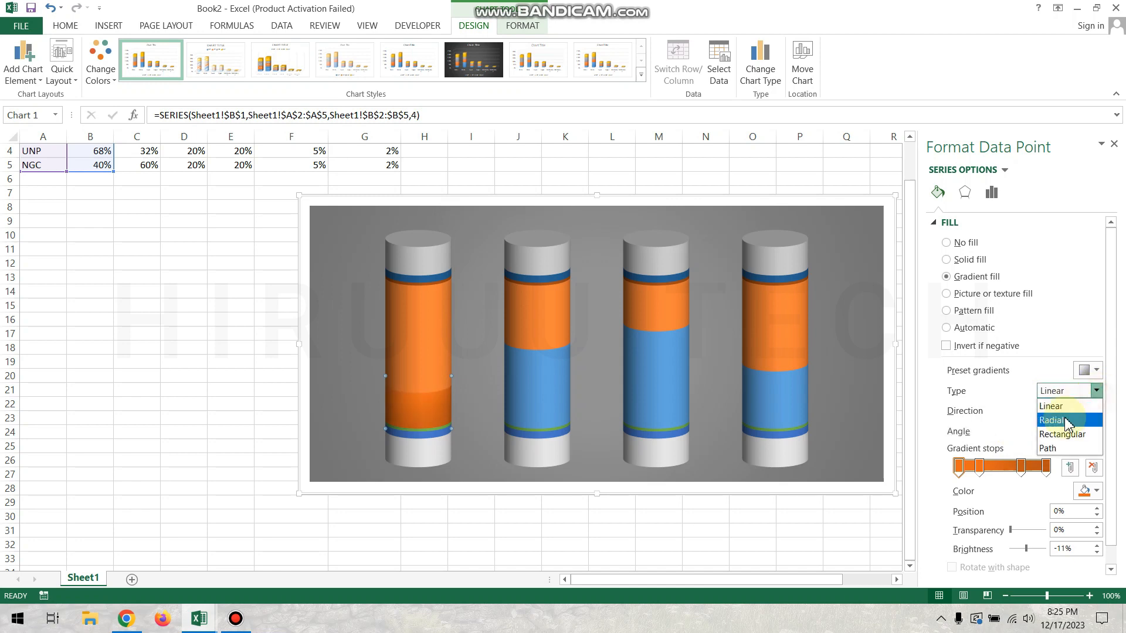
pyautogui.click(1064, 418)
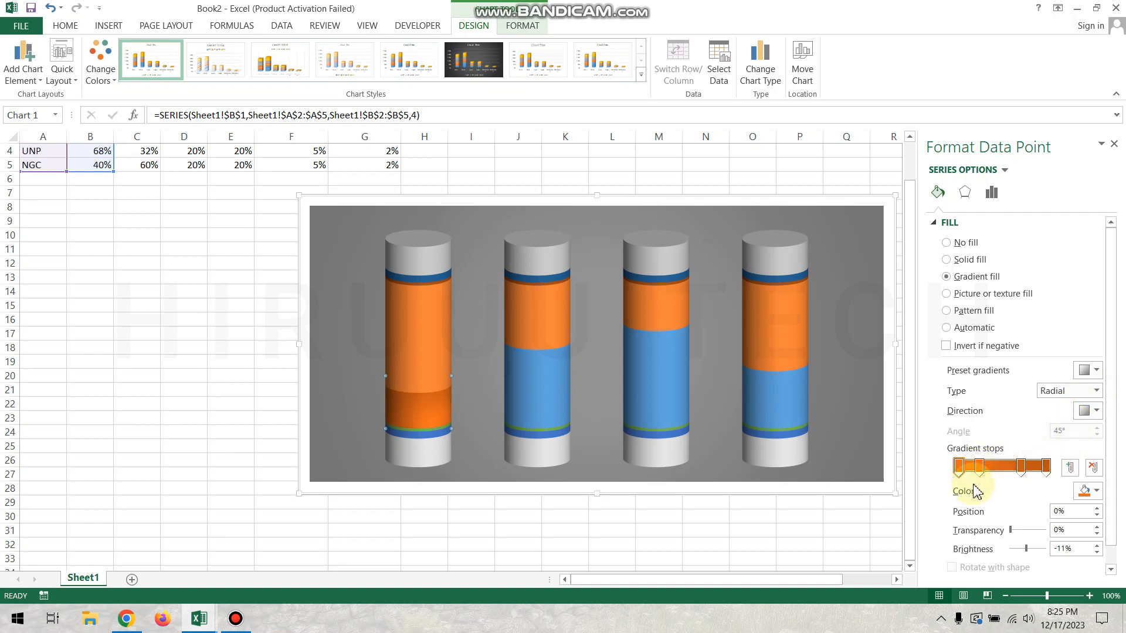
pyautogui.scroll(-1, 1005, 458)
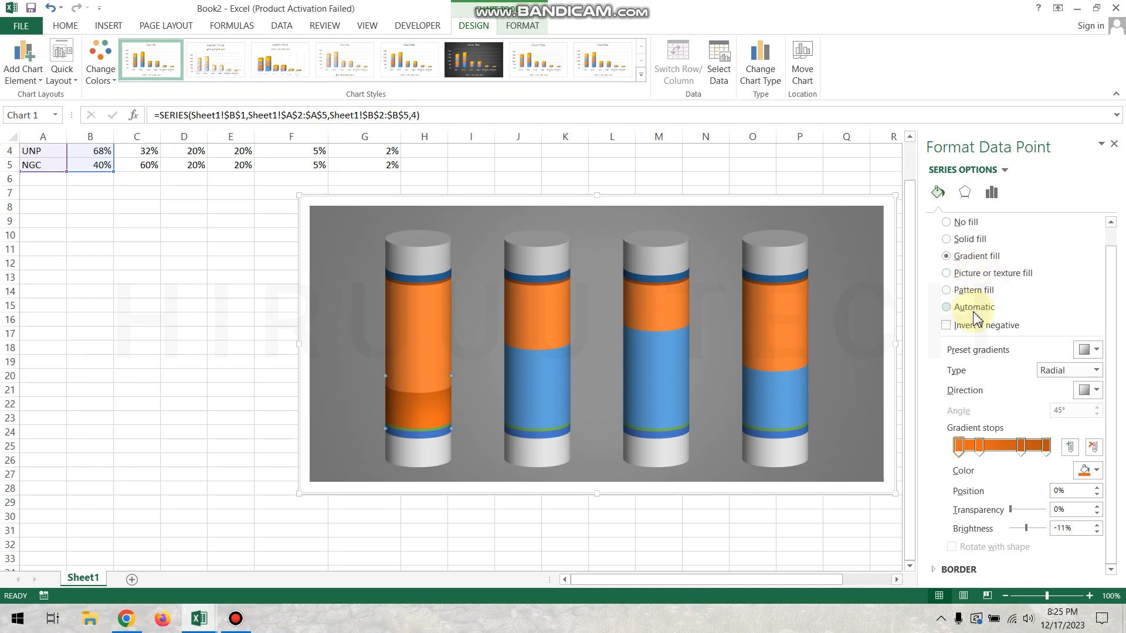
pyautogui.scroll(1, 996, 281)
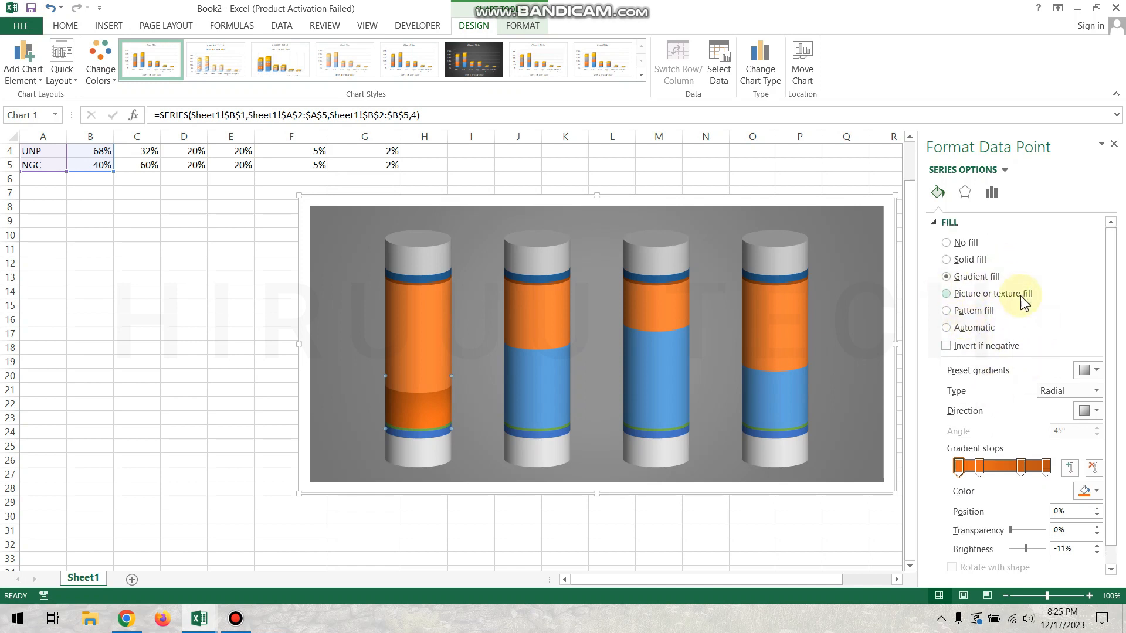
pyautogui.scroll(-1, 1014, 351)
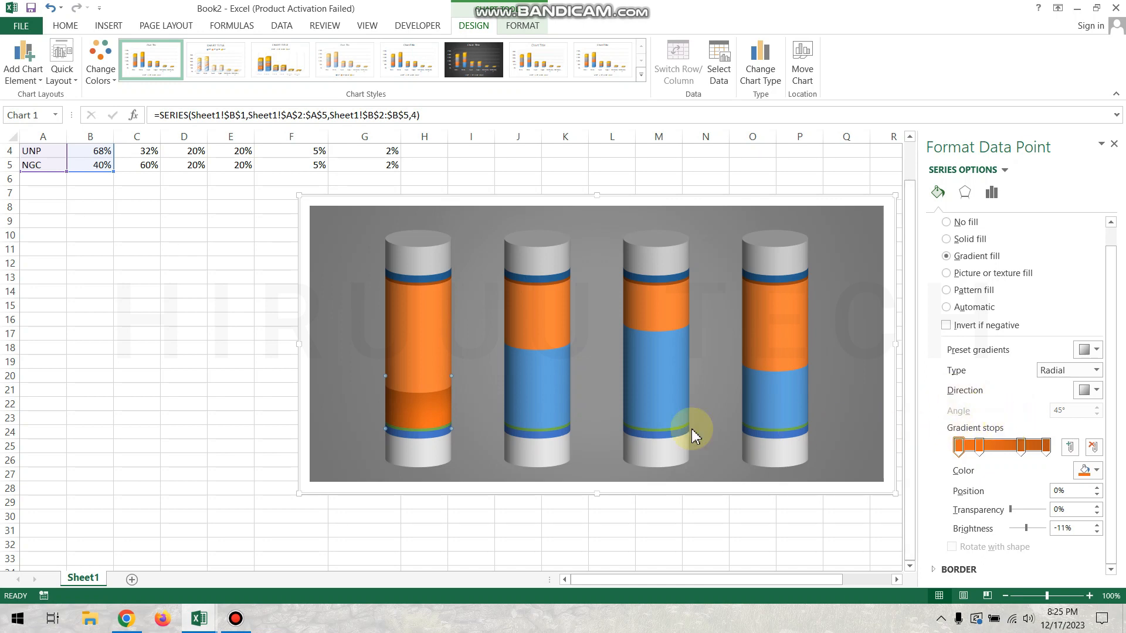
pyautogui.moveTo(551, 385)
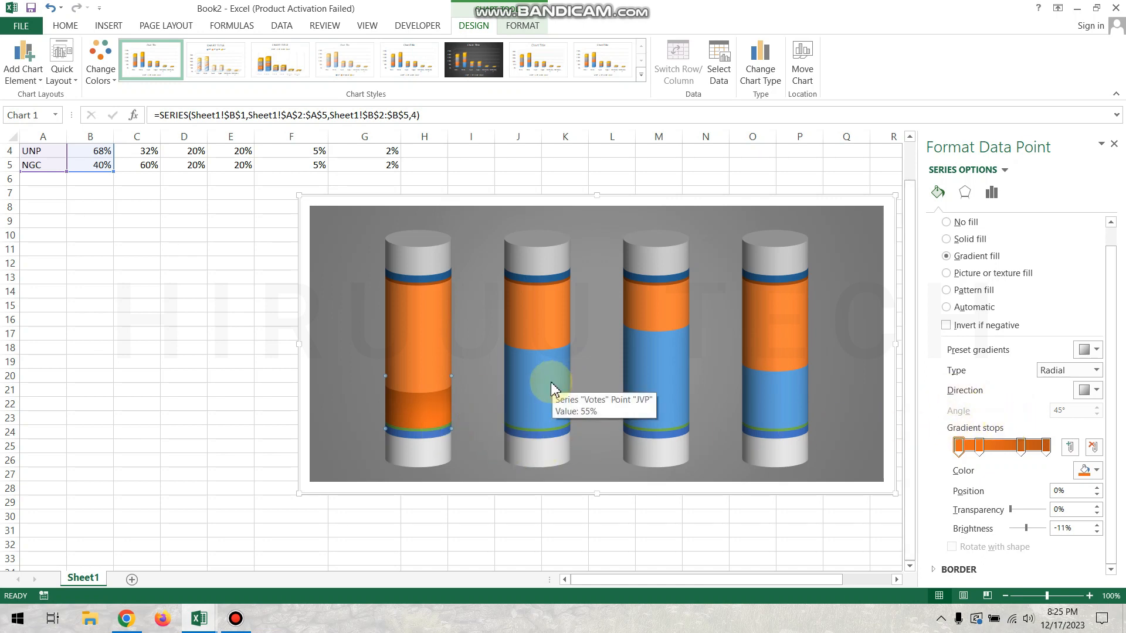
# Apply the orange radial gradient fill to the upper and lower Middle line 1 bands of the SLPP cylinder
pyautogui.click(434, 284)
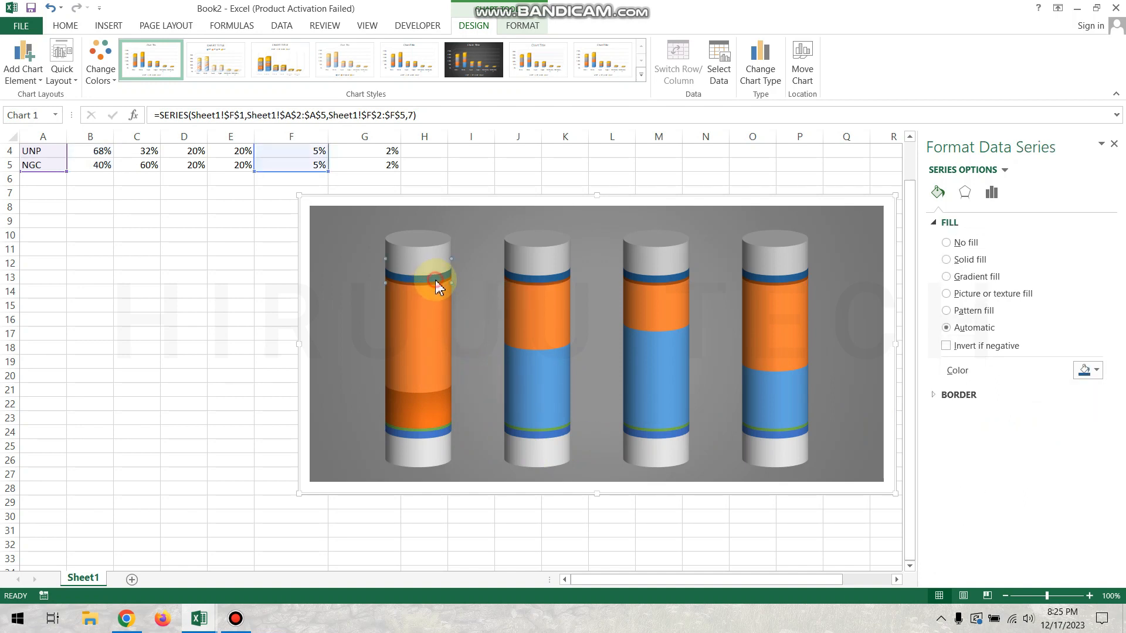
pyautogui.click(436, 283)
pyautogui.click(974, 276)
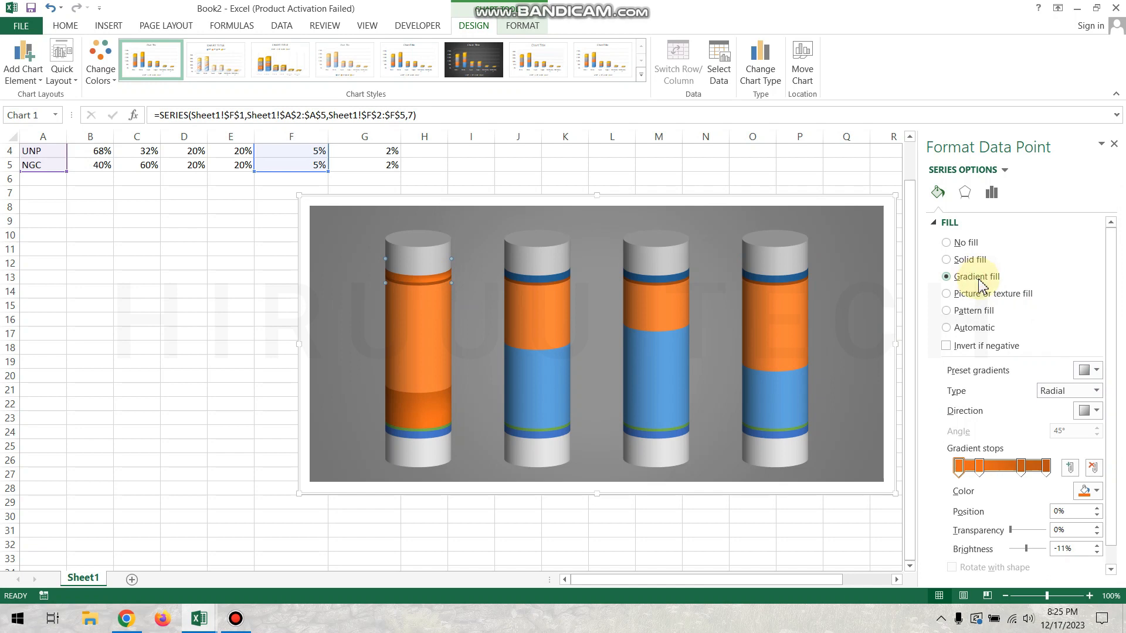
pyautogui.click(430, 438)
pyautogui.click(433, 435)
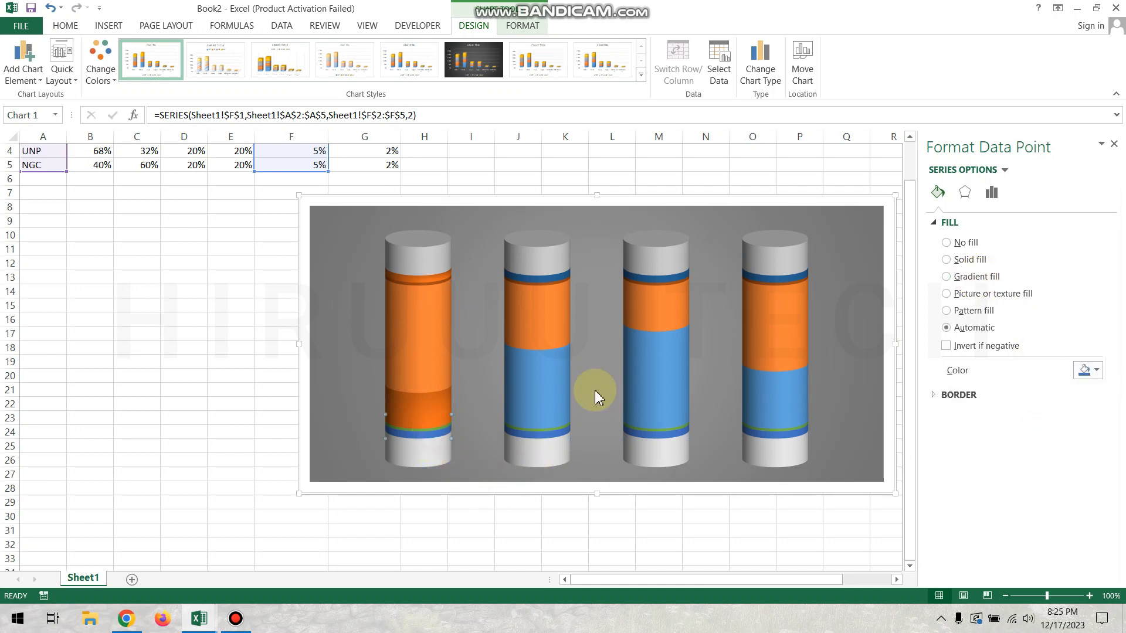
pyautogui.click(951, 279)
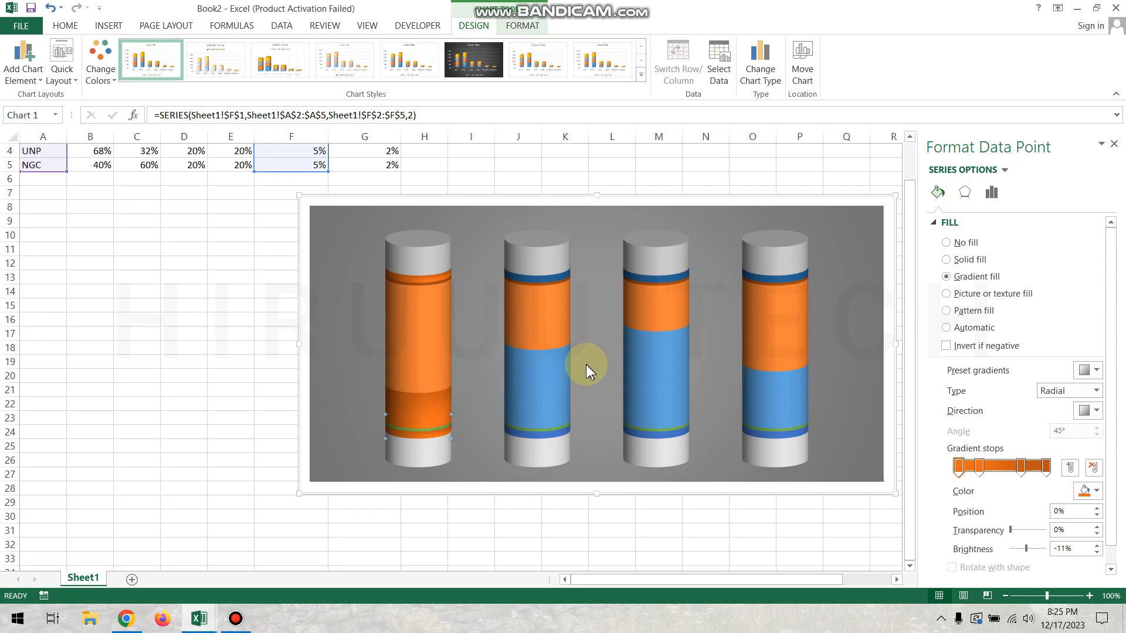
# Fill only the JVP Votes point with the blue radial preset gradient, using the second gradient direction
pyautogui.click(541, 398)
pyautogui.click(540, 399)
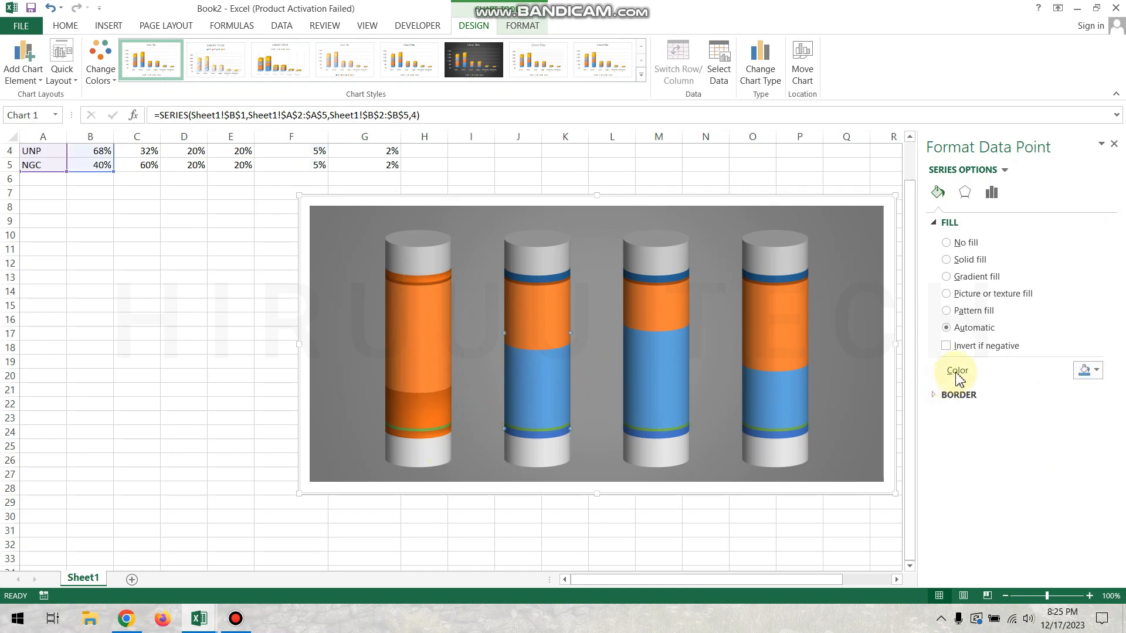
pyautogui.click(963, 281)
pyautogui.click(1094, 372)
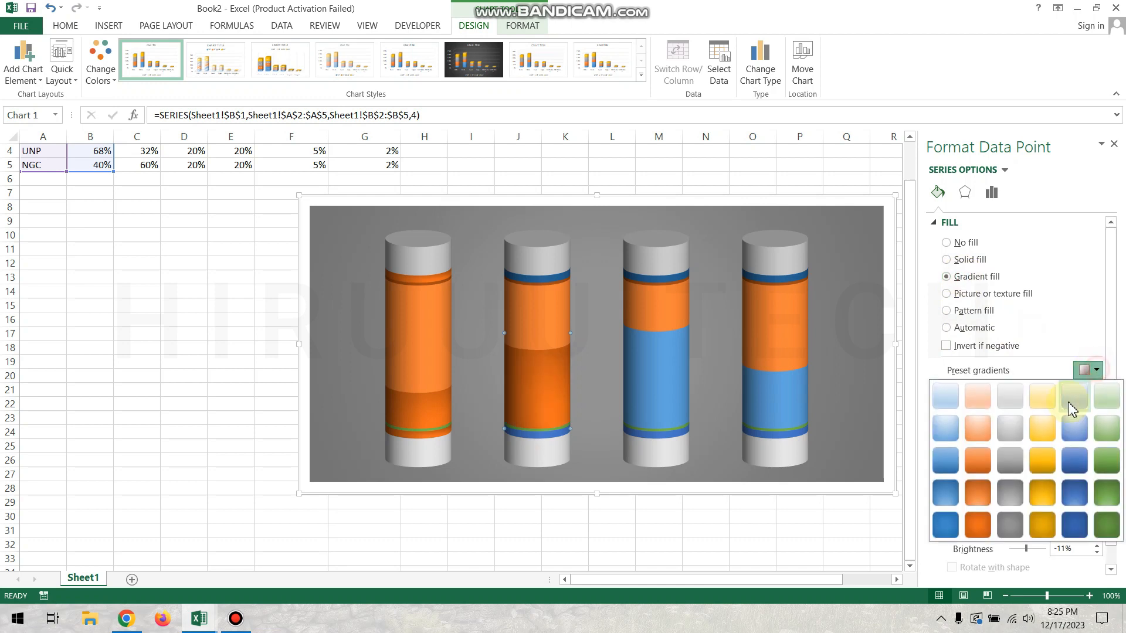
pyautogui.click(943, 528)
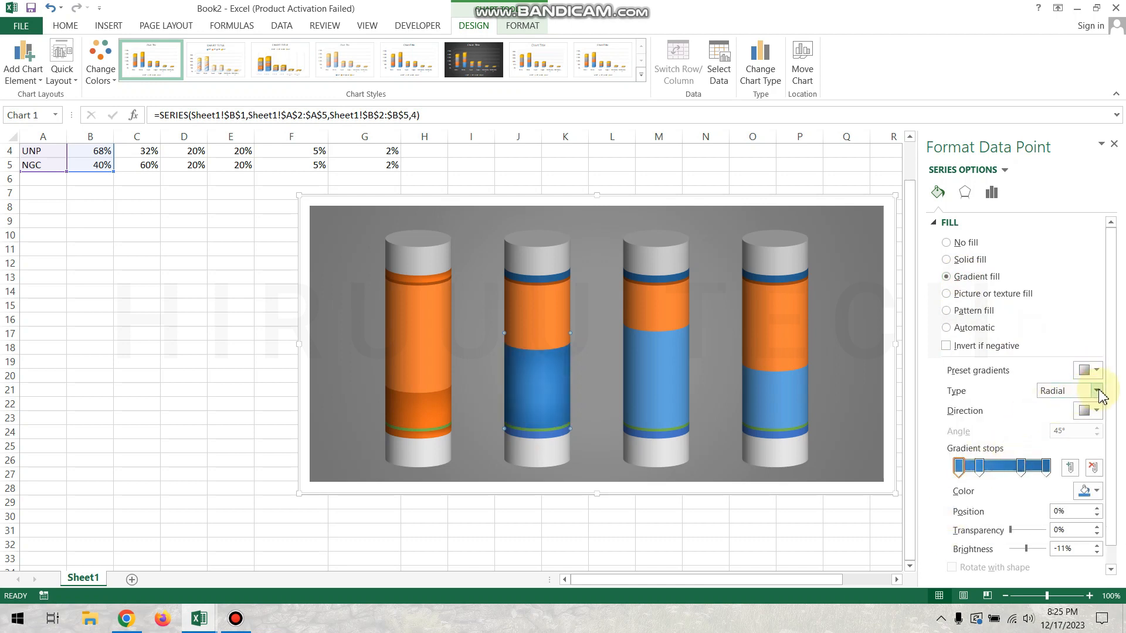
pyautogui.click(1094, 410)
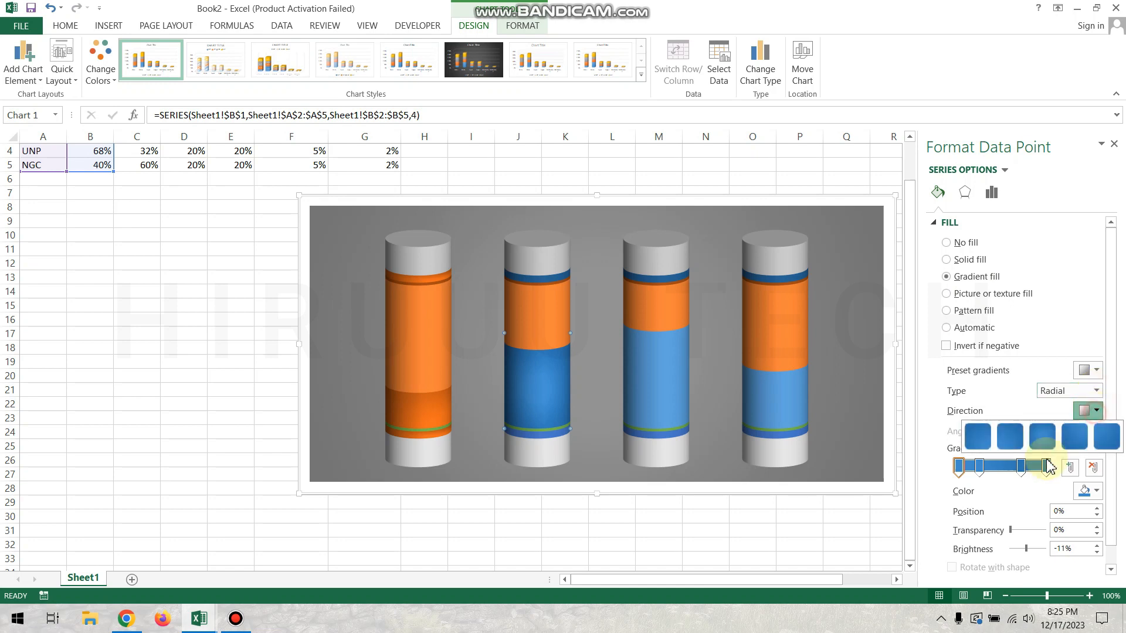
pyautogui.click(1015, 445)
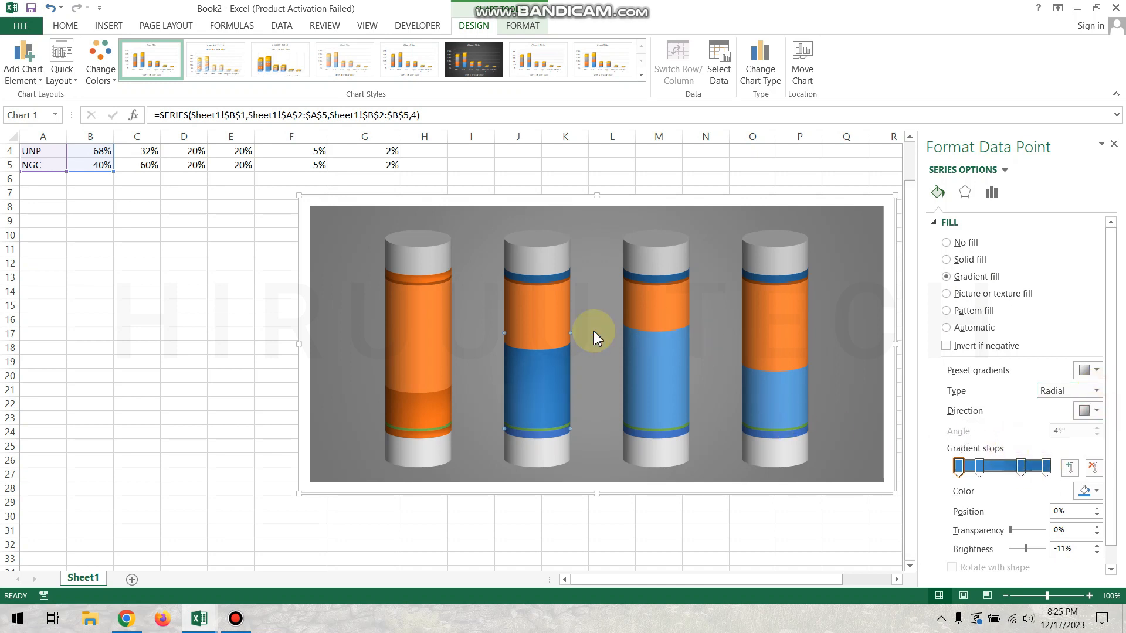
# Apply the blue radial gradient fill to the lower and upper Middle line 1 bands of the JVP cylinder
pyautogui.click(554, 435)
pyautogui.click(554, 435)
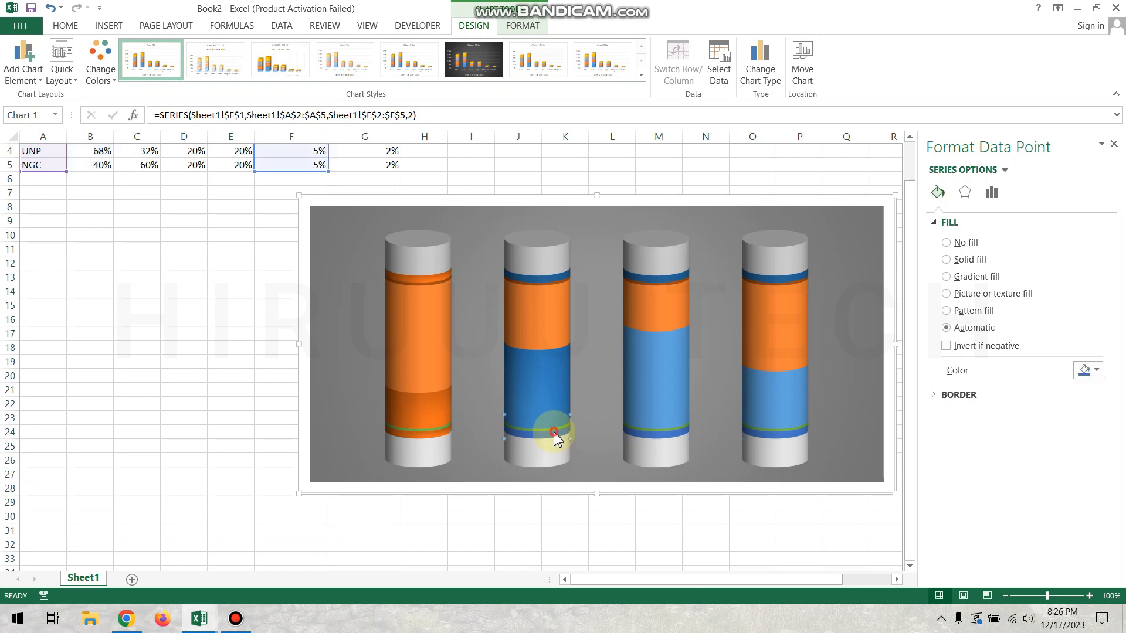
pyautogui.click(967, 276)
pyautogui.click(560, 275)
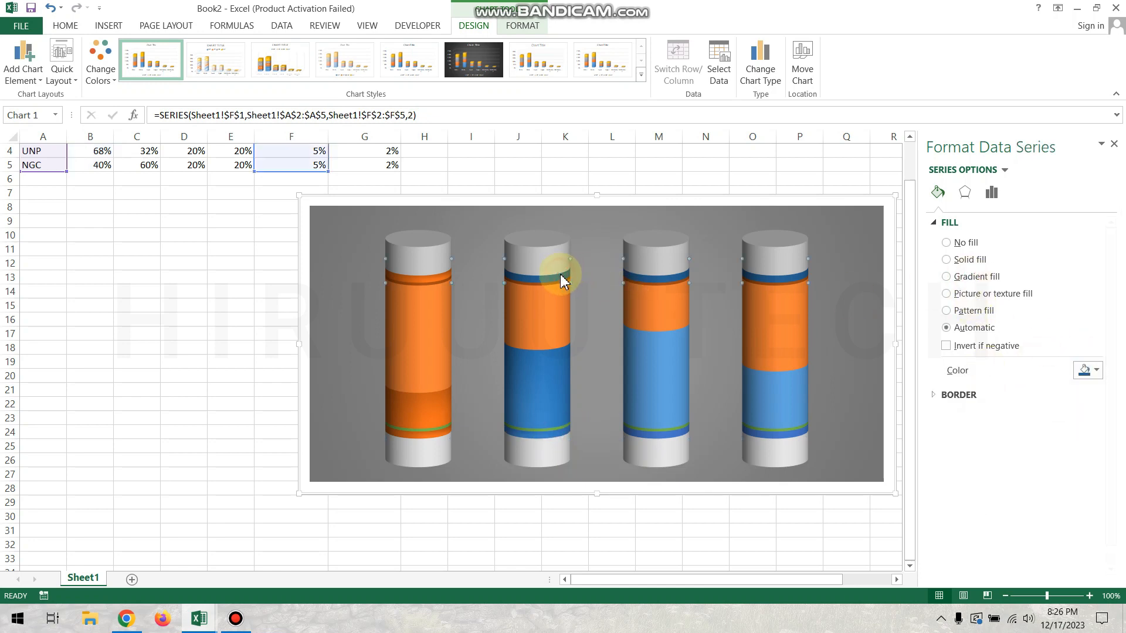
pyautogui.click(561, 285)
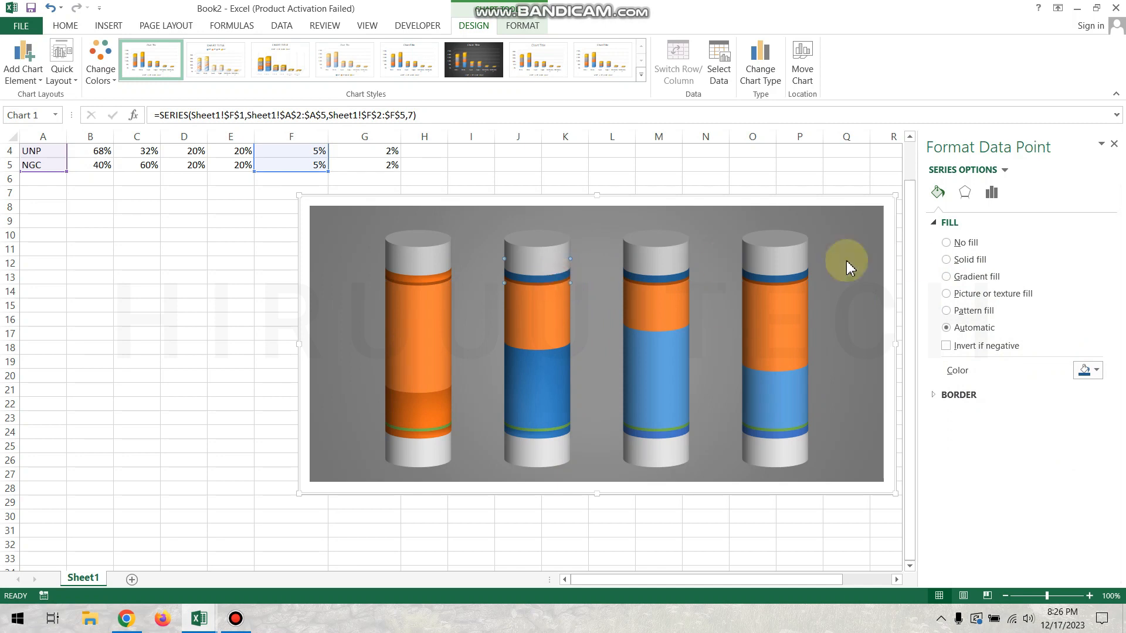
pyautogui.click(947, 277)
# Apply green gradient fills to the UNP cylinder's Votes point and Middle line 1 bands, and gold gradient fills to the same NGC parts
pyautogui.click(661, 300)
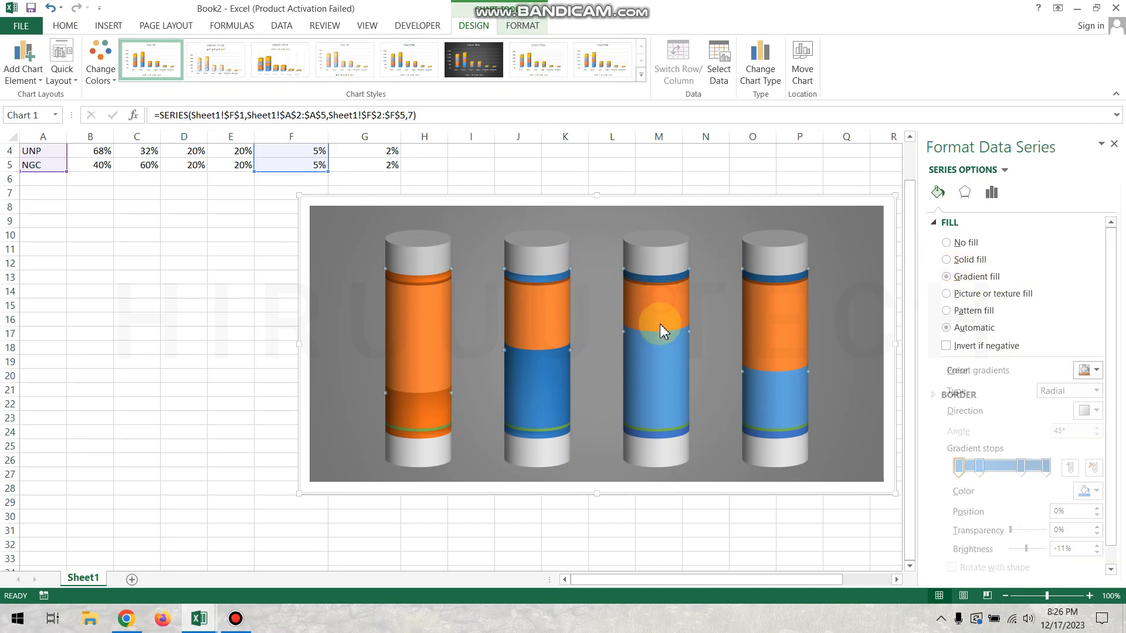
pyautogui.click(660, 358)
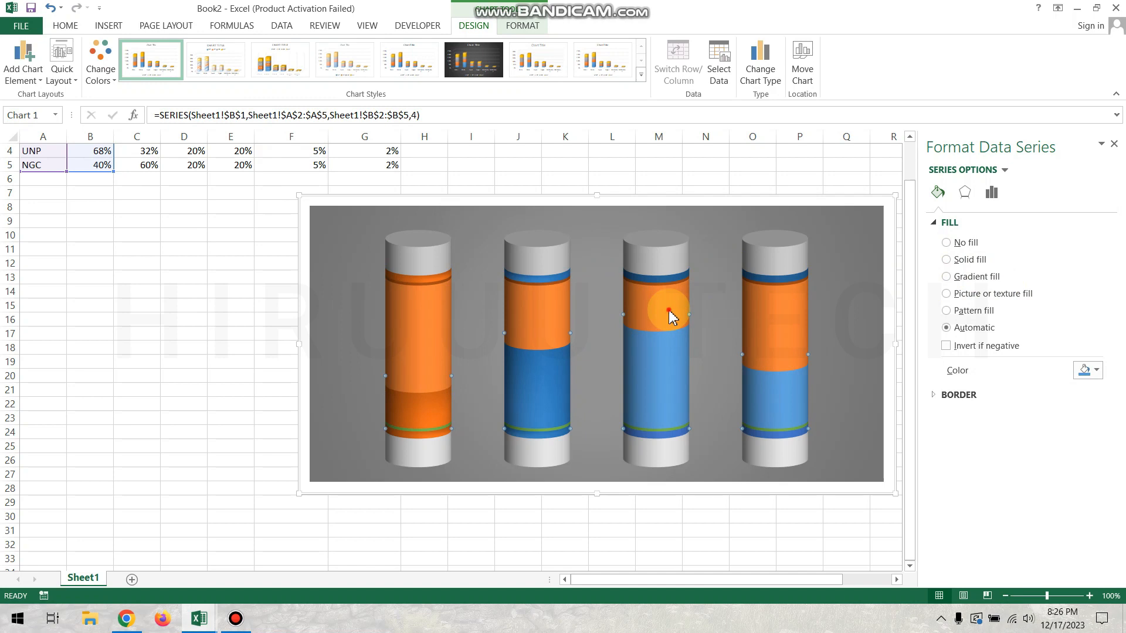
pyautogui.click(668, 313)
pyautogui.click(669, 374)
pyautogui.click(1111, 520)
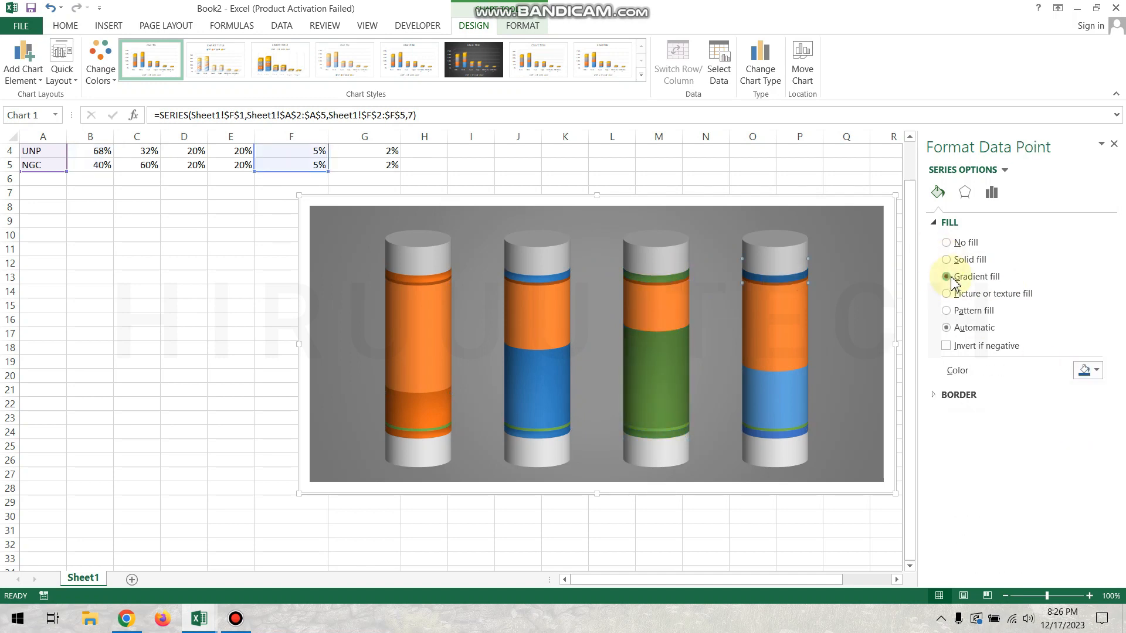
pyautogui.click(952, 279)
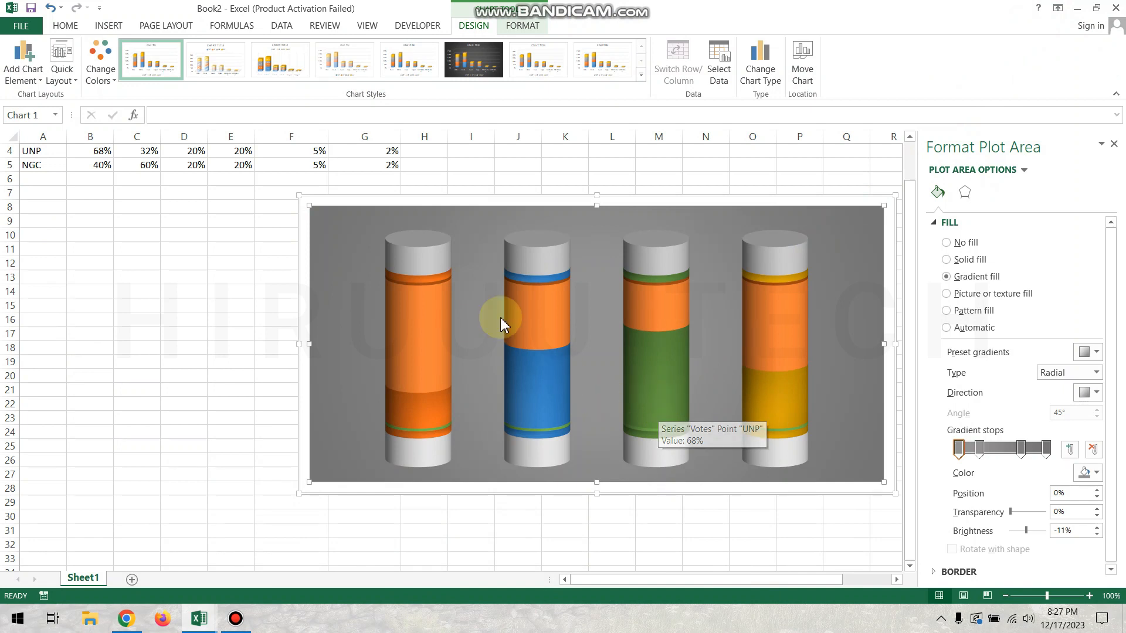
# Set the Middle line 2 value to 3% for SLPP and fill it down to all four projects
pyautogui.click(443, 280)
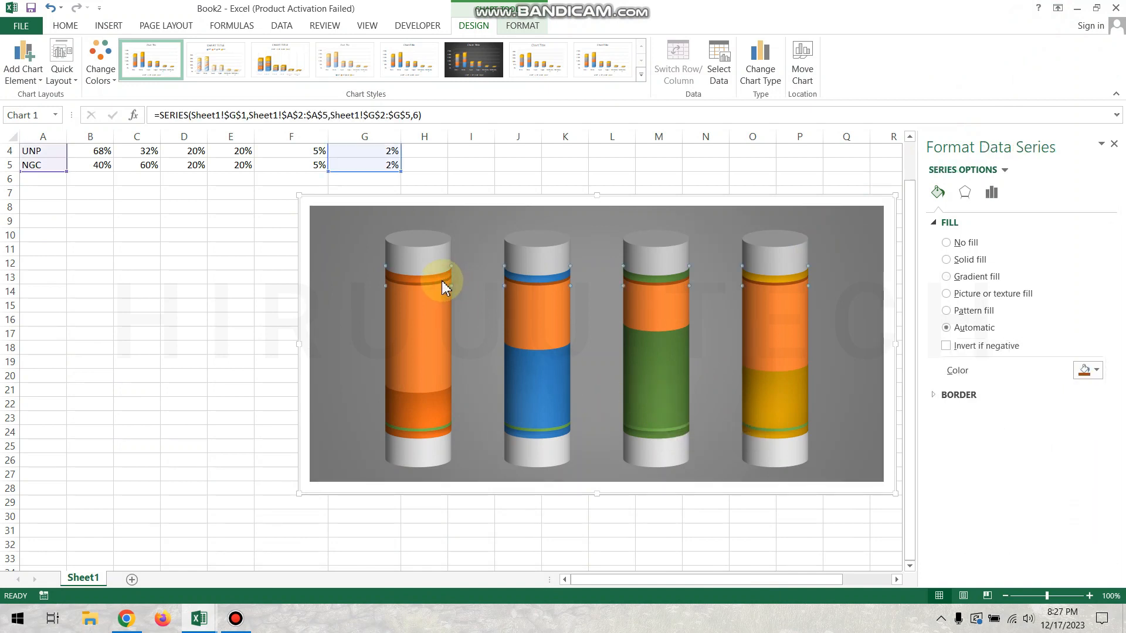
pyautogui.scroll(1, 399, 324)
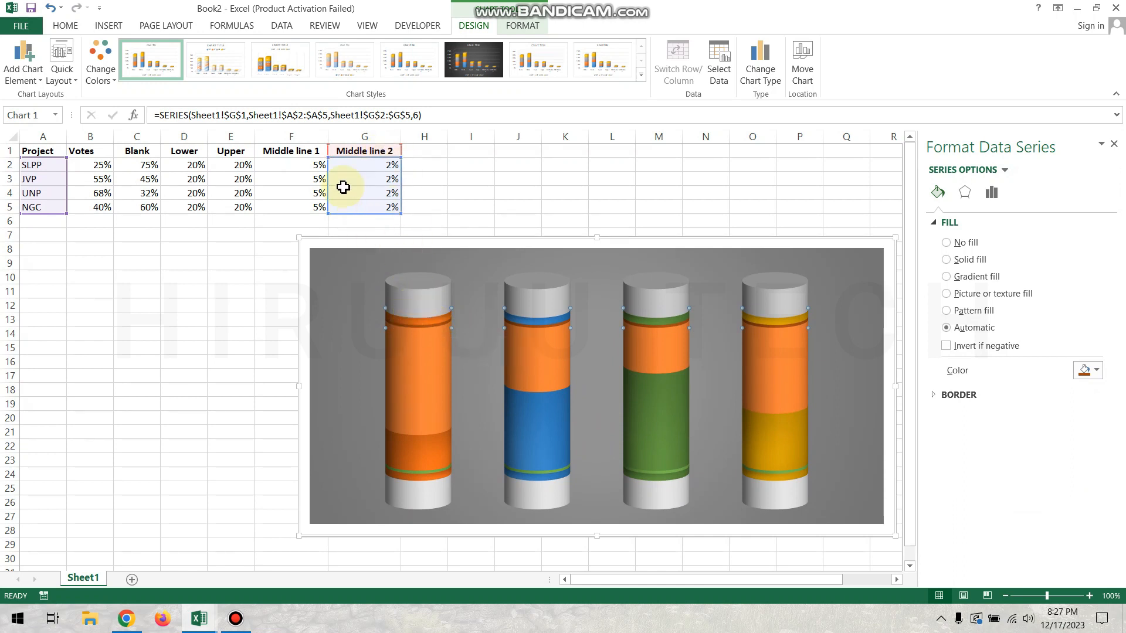
pyautogui.click(381, 167)
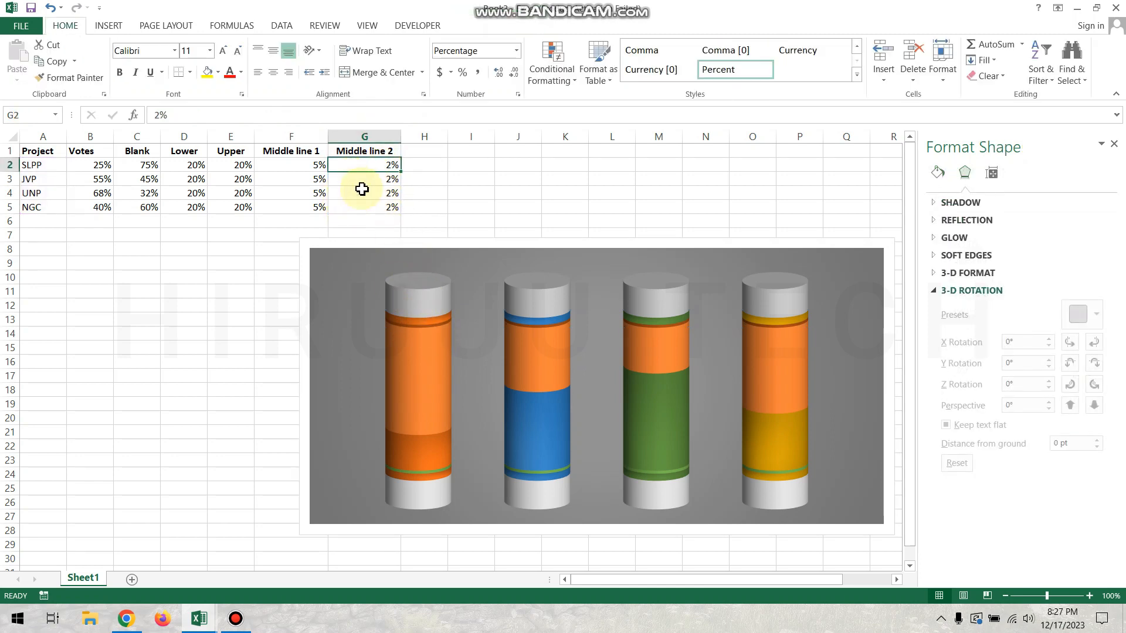
pyautogui.click(436, 324)
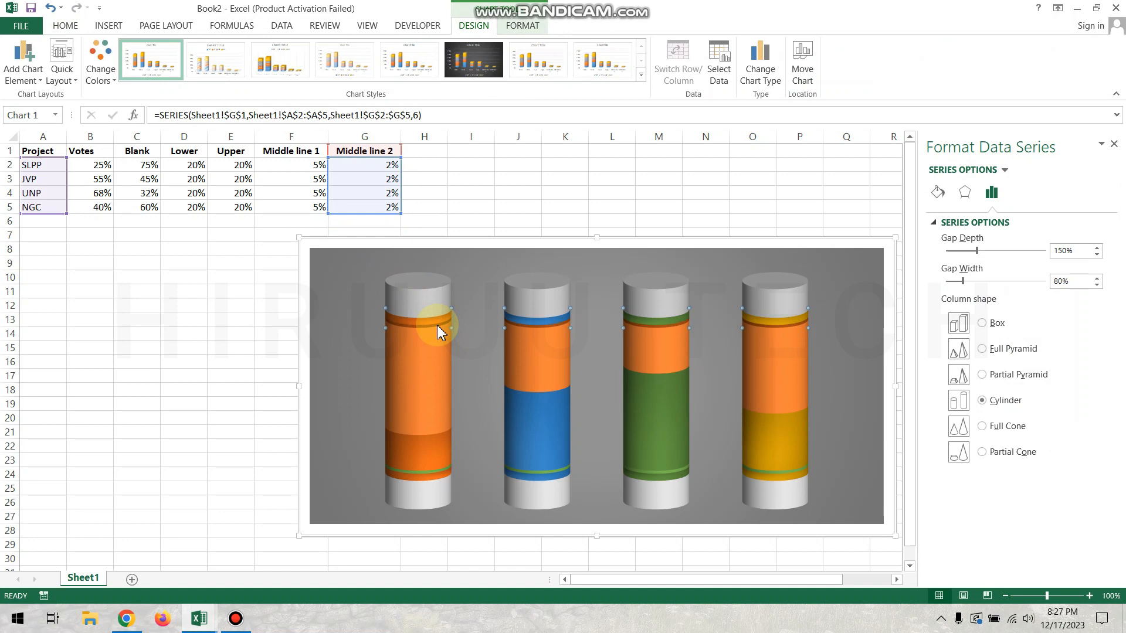
pyautogui.click(370, 169)
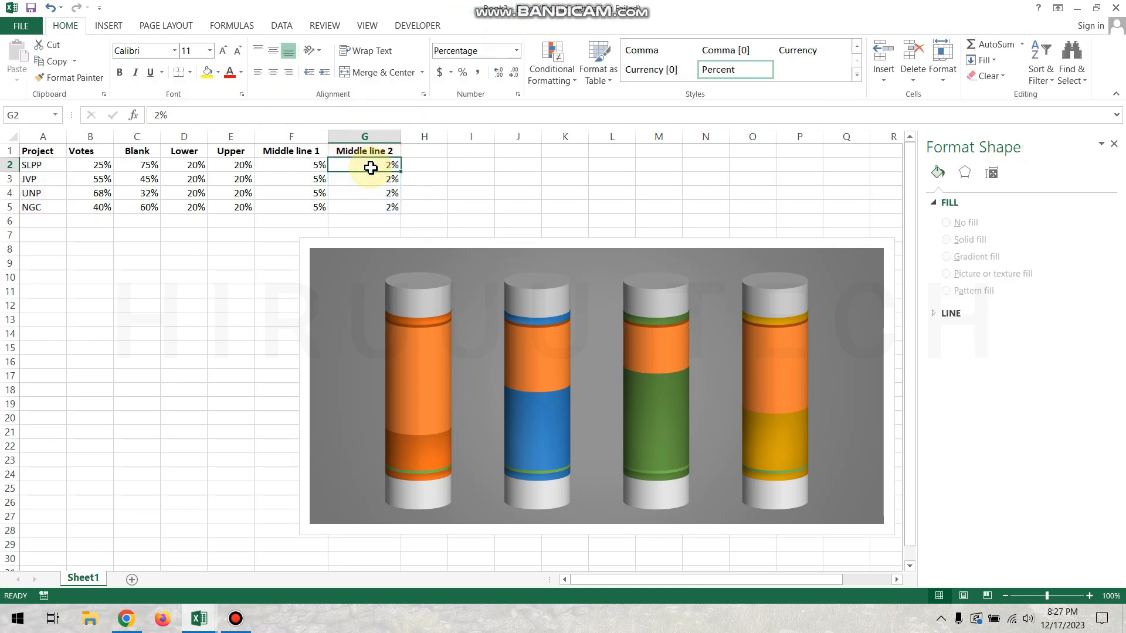
pyautogui.write('3')
pyautogui.press('Return')
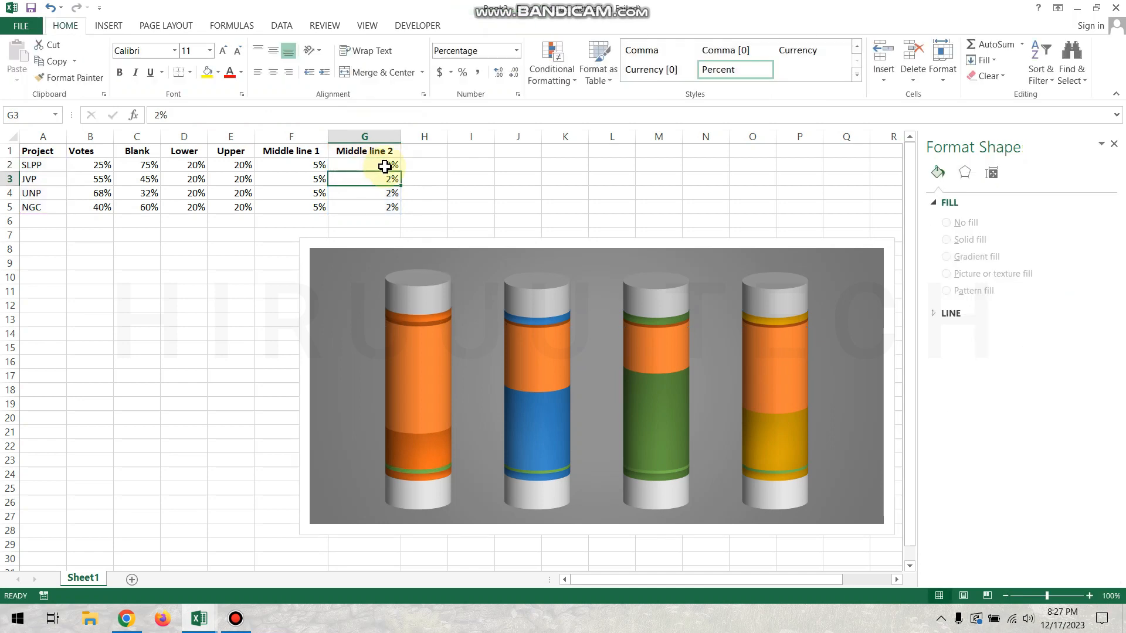
pyautogui.click(391, 168)
pyautogui.moveTo(402, 171); pyautogui.dragTo(394, 217)
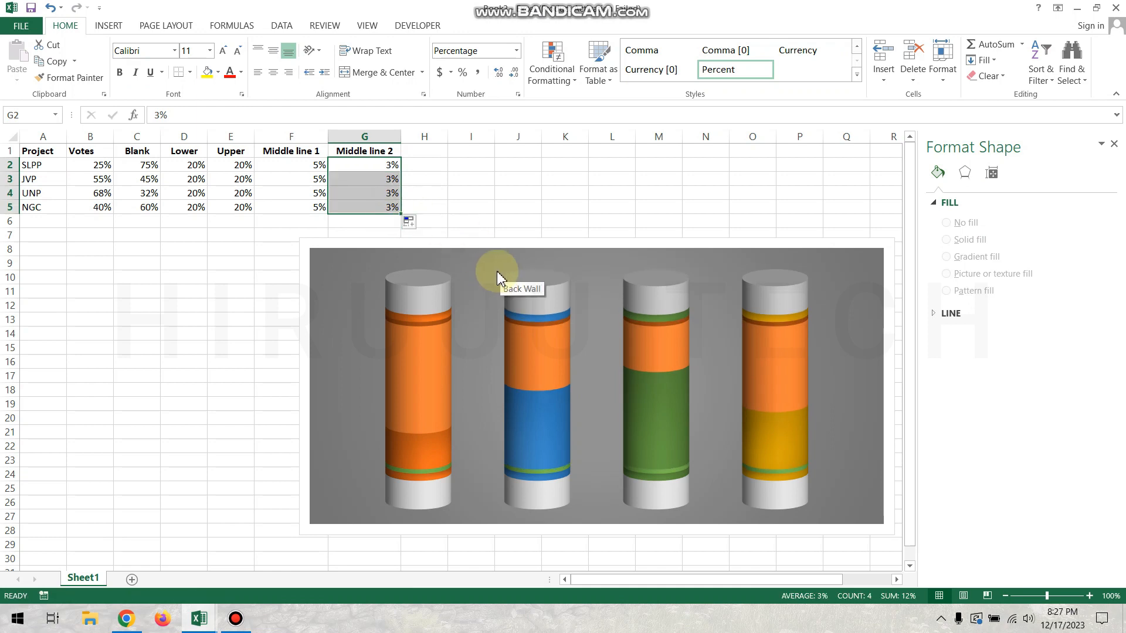
# Give the upper and lower Middle line 2 bands of all cylinders a solid white fill
pyautogui.click(429, 326)
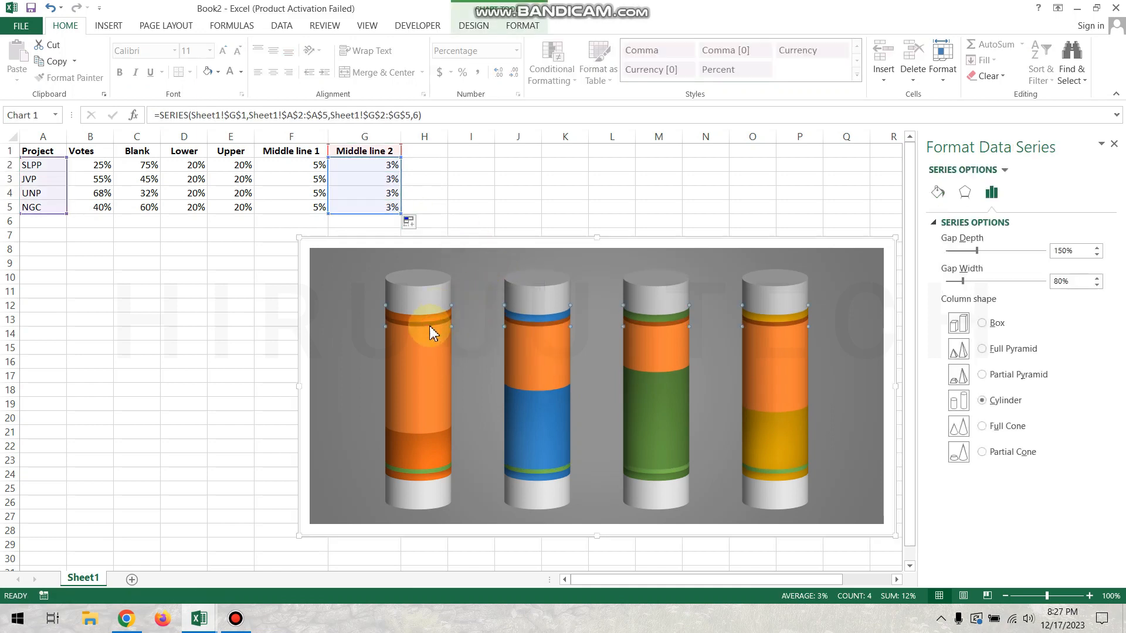
pyautogui.click(939, 194)
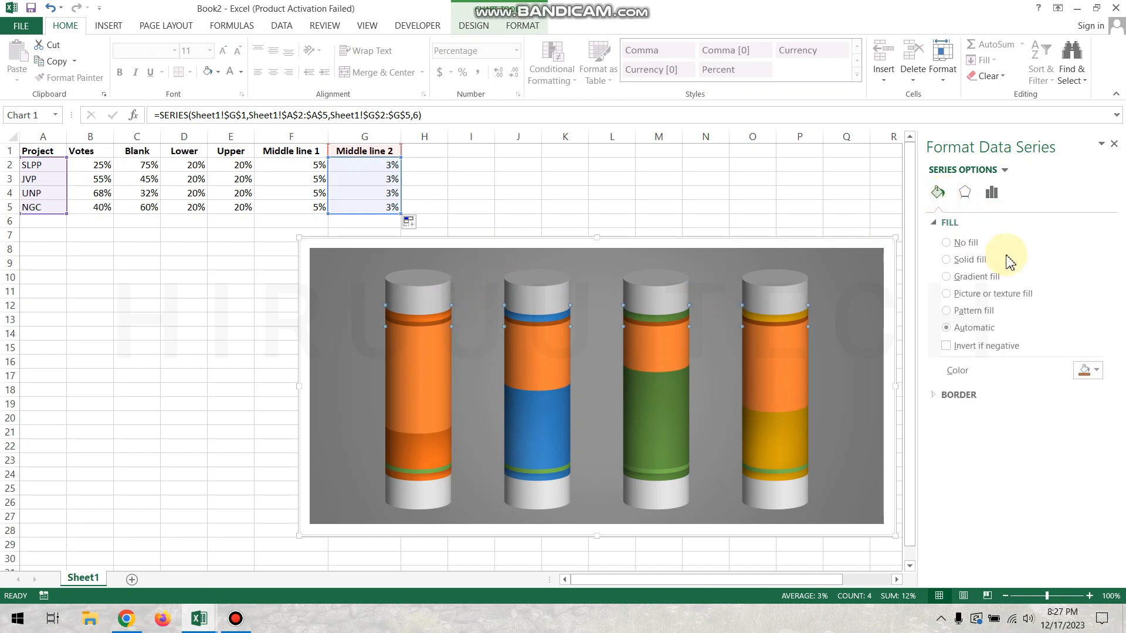
pyautogui.click(962, 260)
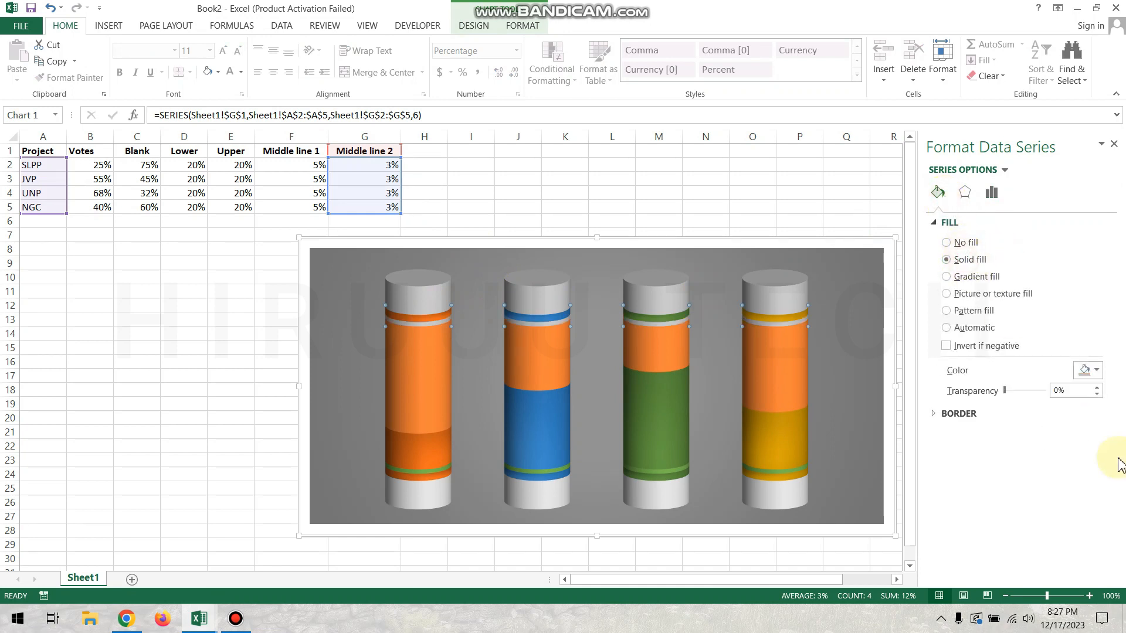
pyautogui.click(1096, 371)
pyautogui.click(974, 271)
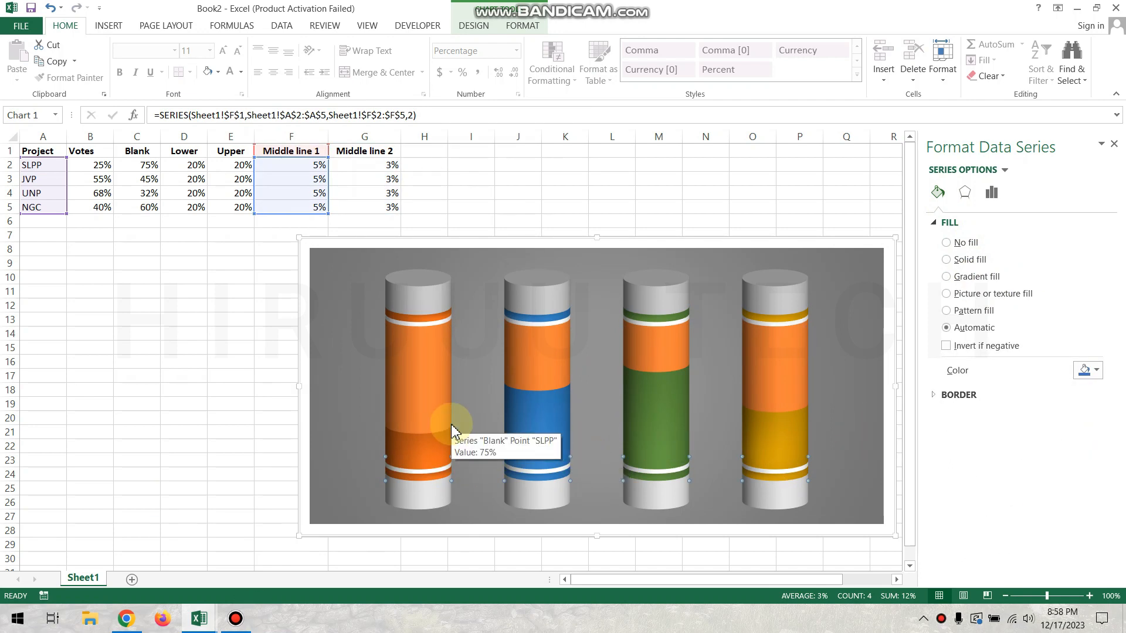
# Fill only the SLPP Blank point with solid dark orange at 78% transparency
pyautogui.click(413, 375)
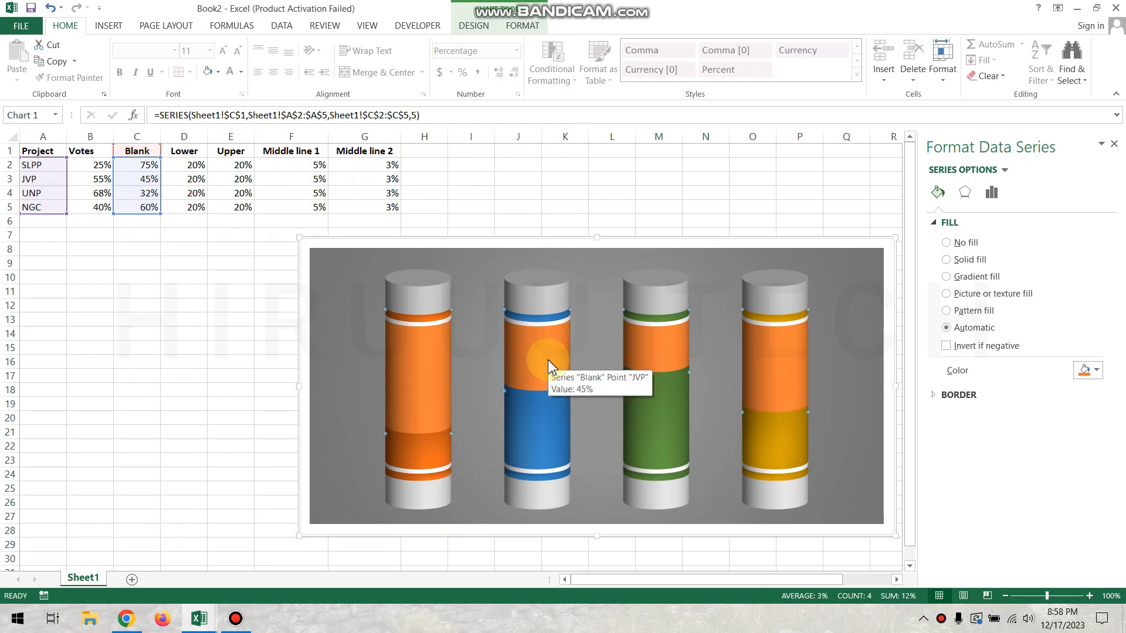
pyautogui.click(685, 352)
pyautogui.click(793, 364)
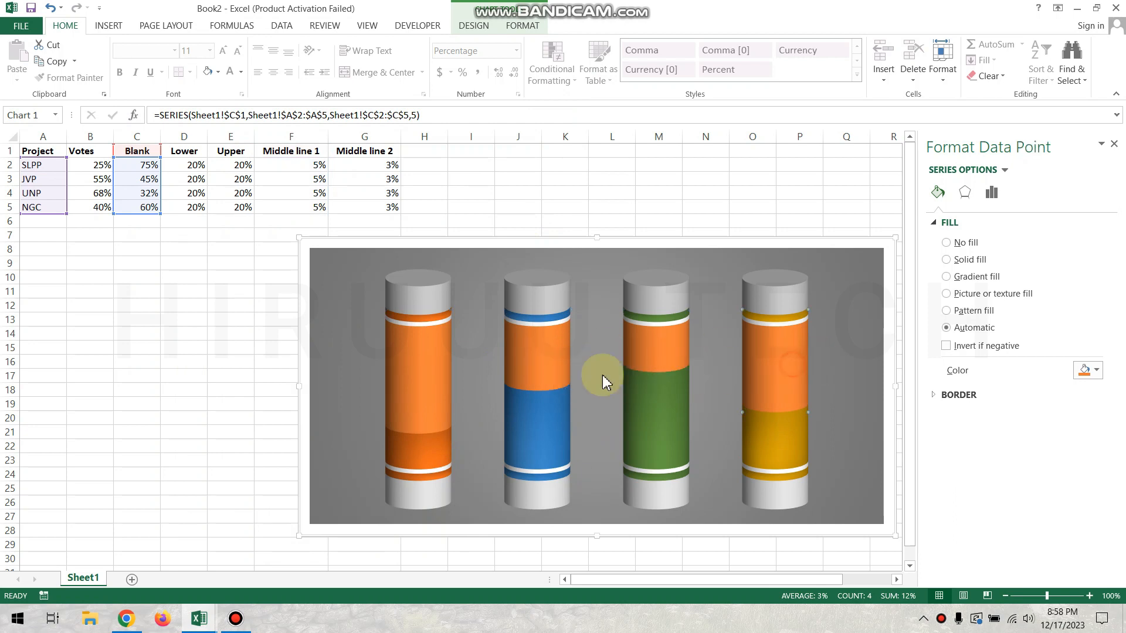
pyautogui.click(434, 388)
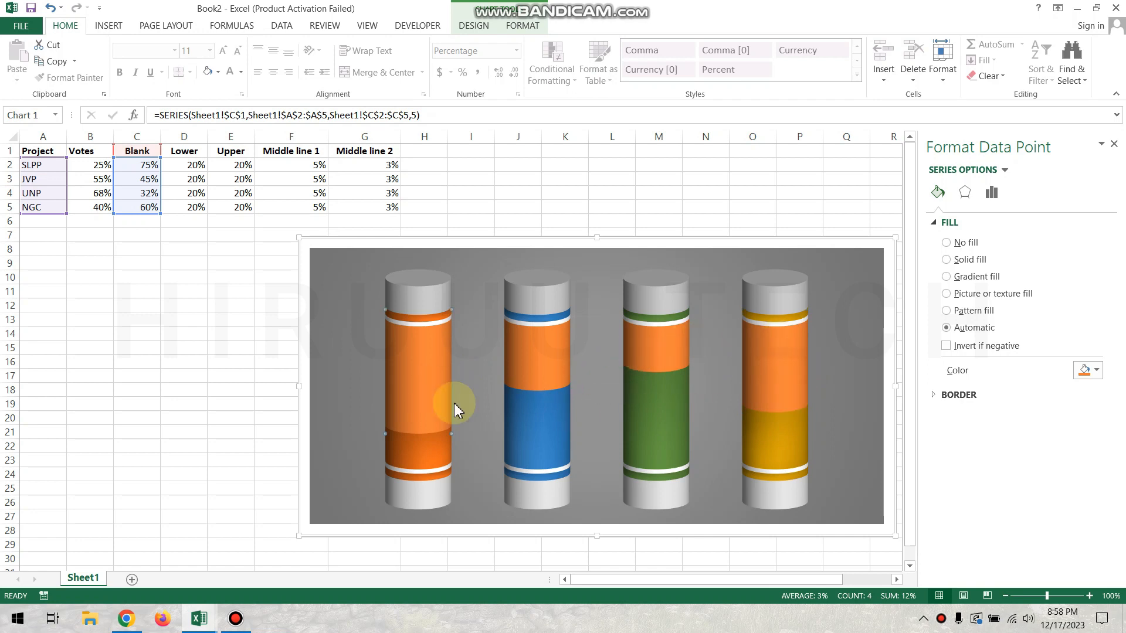
pyautogui.click(947, 259)
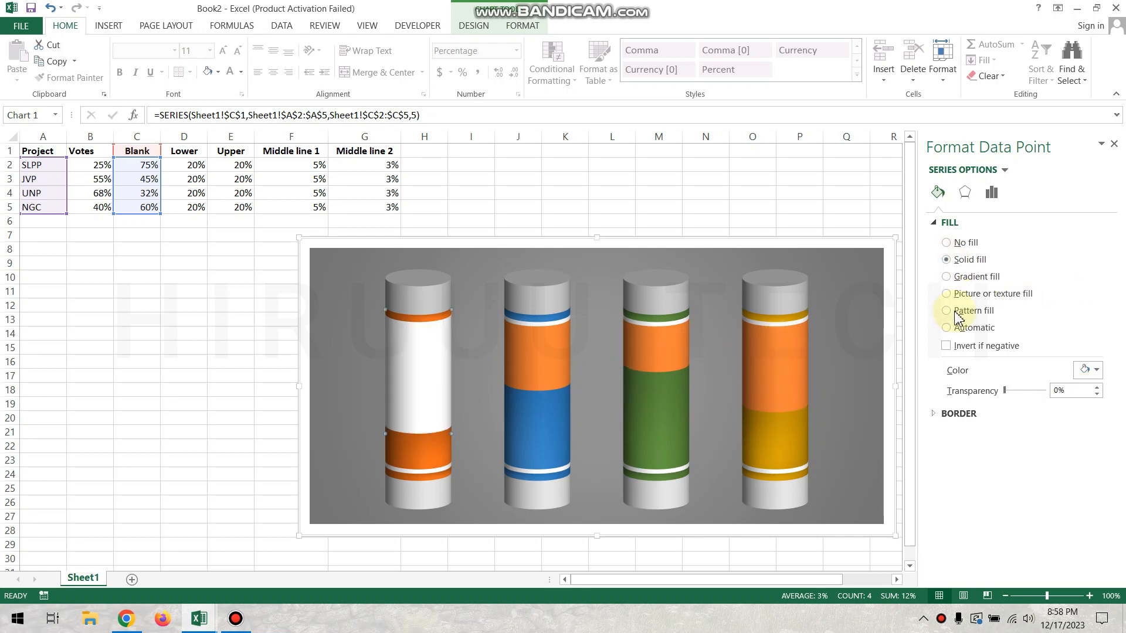
pyautogui.click(1095, 371)
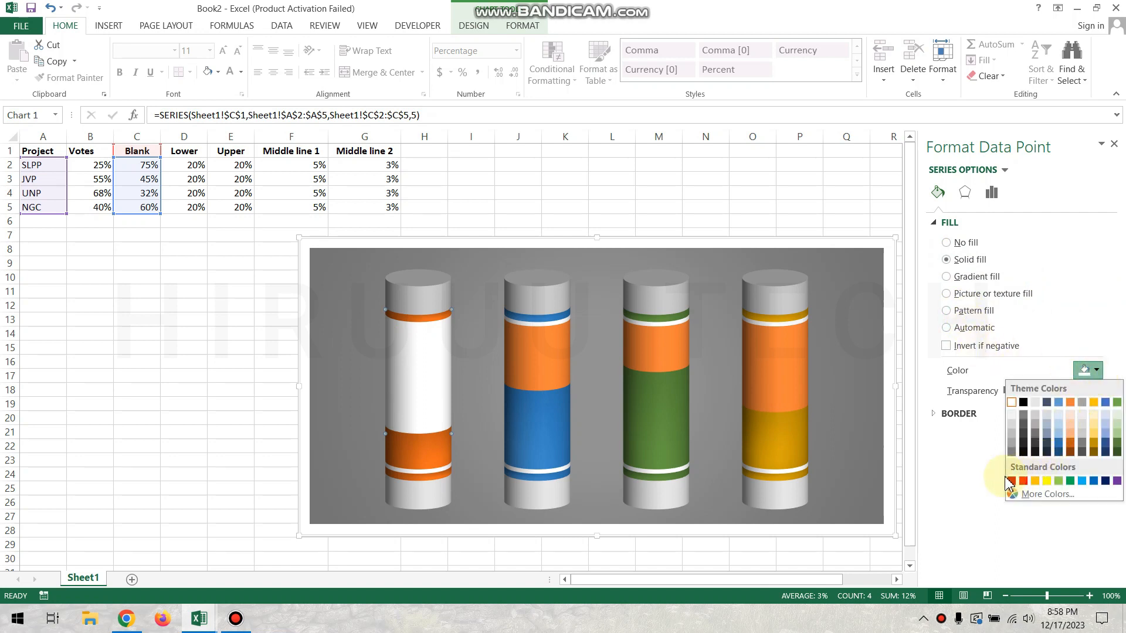
pyautogui.click(1073, 443)
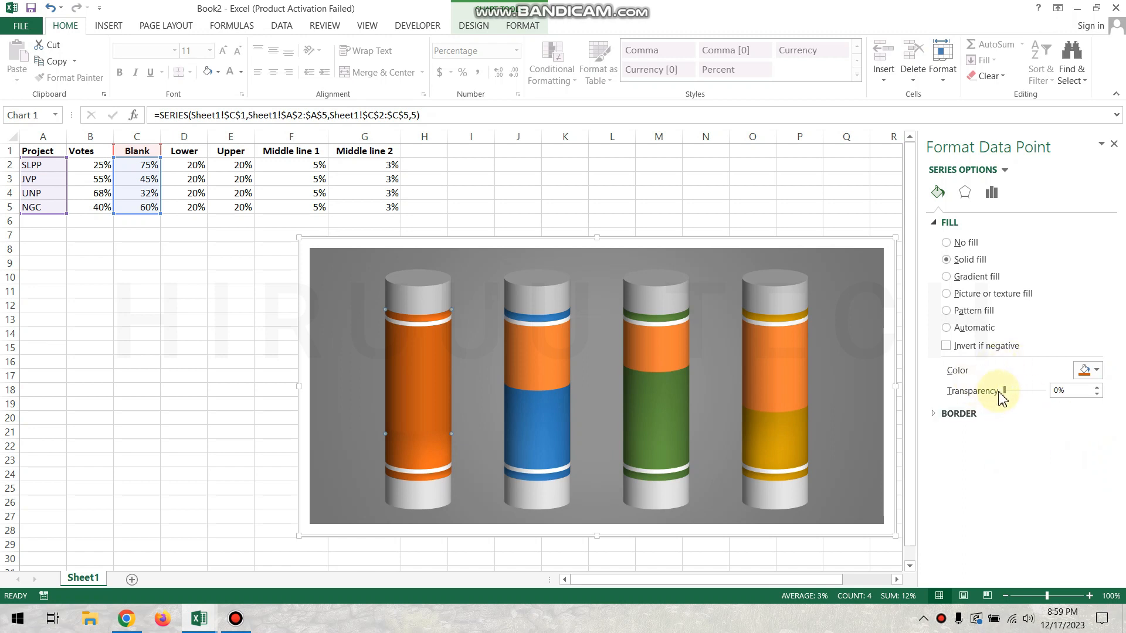
pyautogui.moveTo(1004, 391); pyautogui.dragTo(1035, 392)
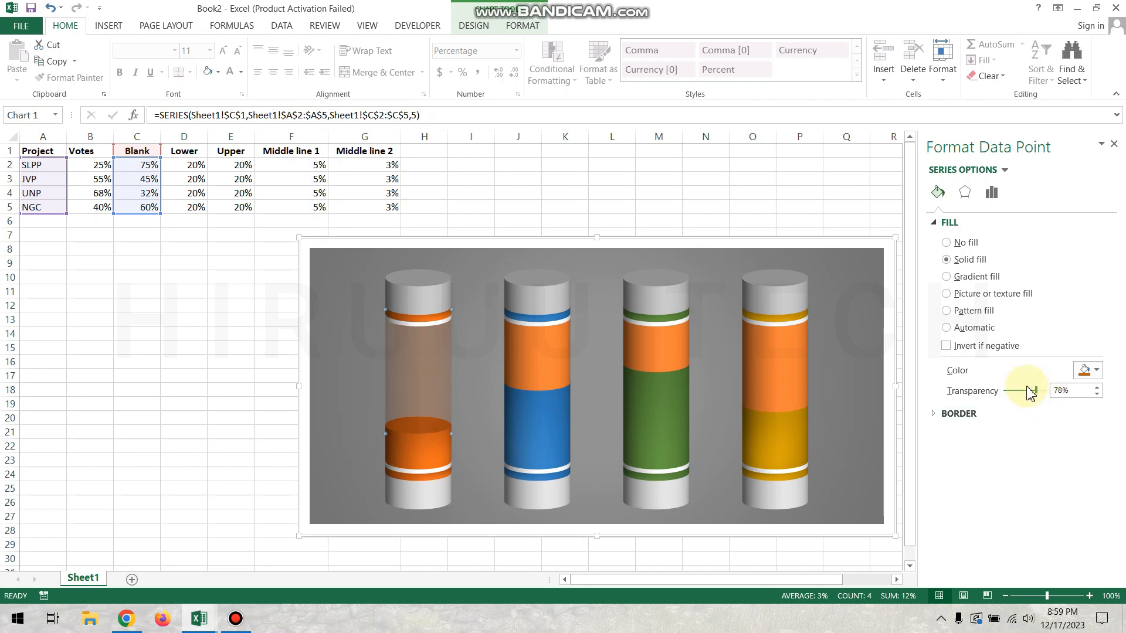
# Fill only the JVP Blank point with solid dark blue at 74% transparency
pyautogui.click(541, 350)
pyautogui.click(971, 260)
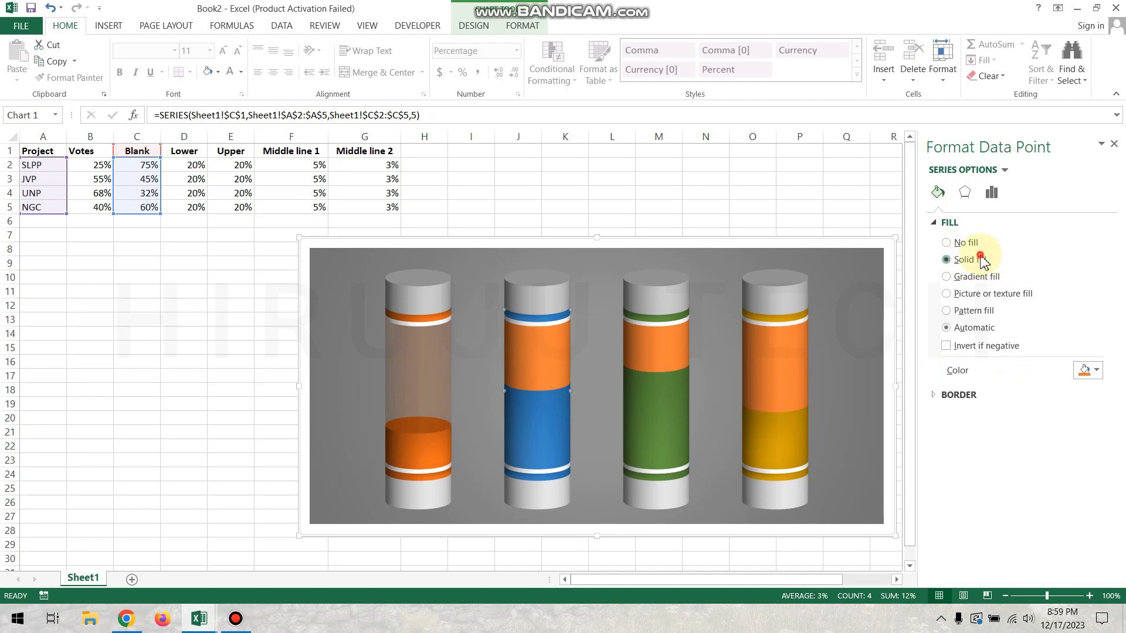
pyautogui.click(1092, 371)
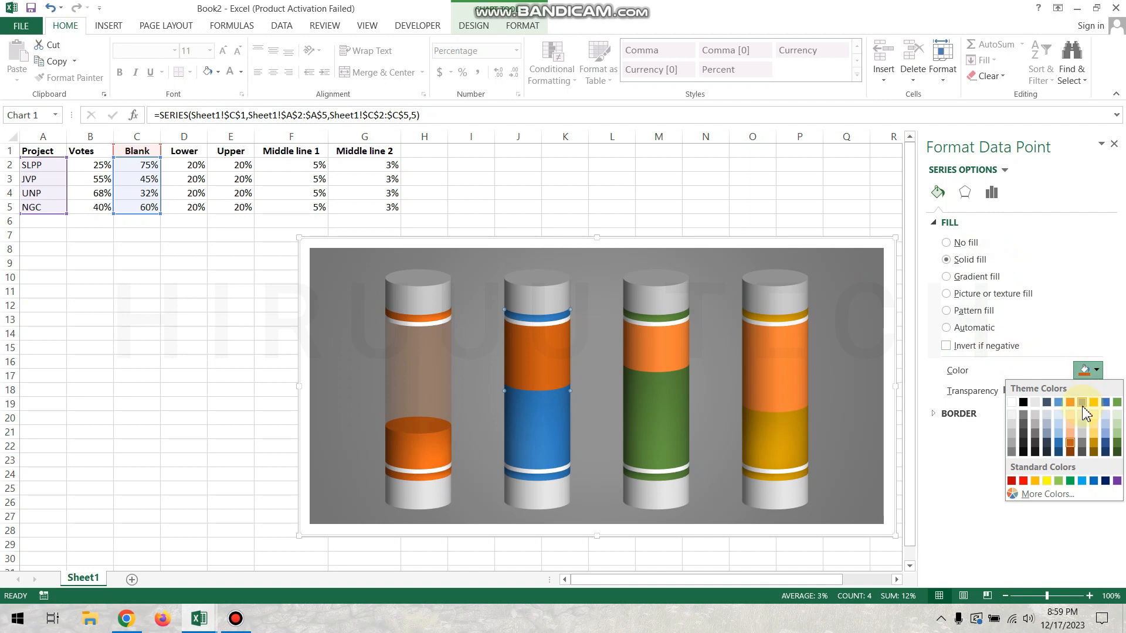
pyautogui.click(1058, 445)
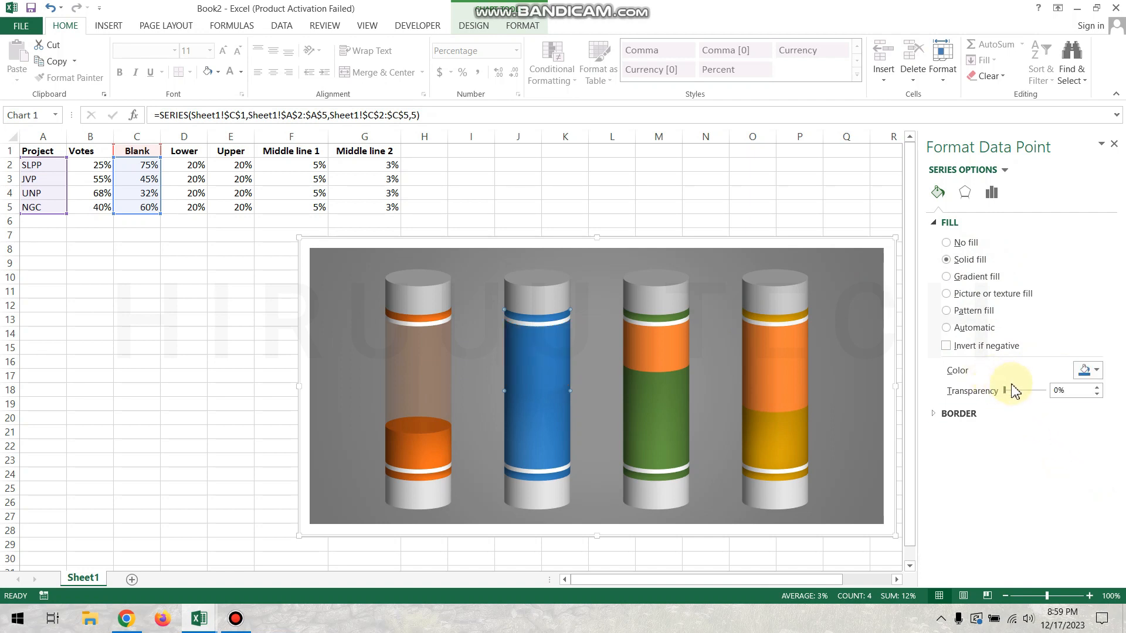
pyautogui.doubleClick(1064, 391)
pyautogui.write('74')
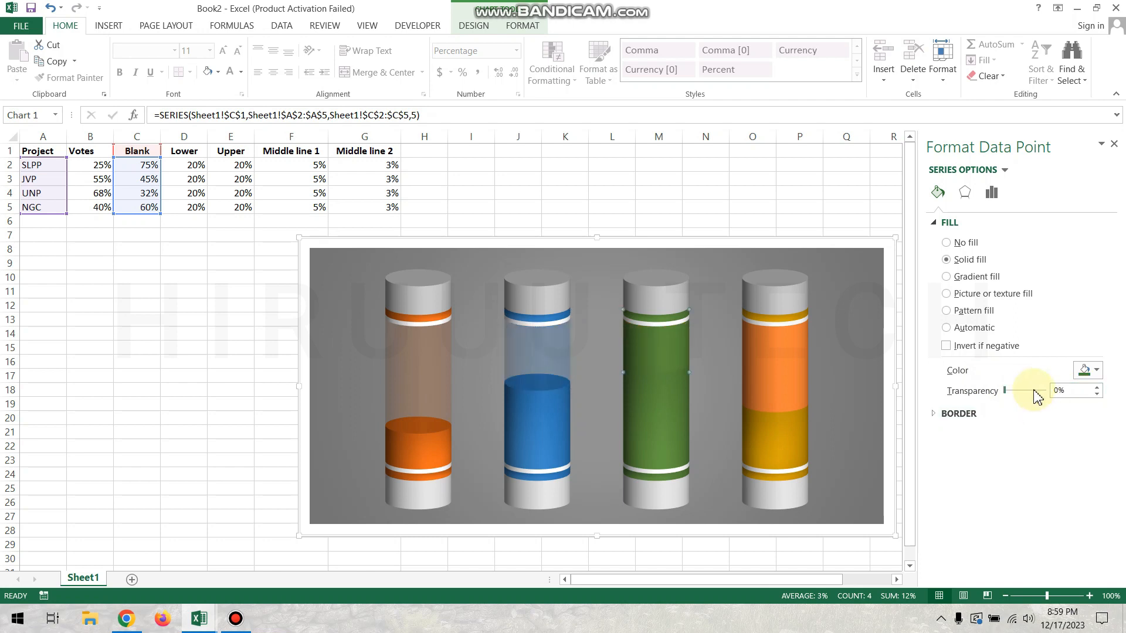
# Give the UNP Blank point a solid green fill and the NGC Blank point a solid gold fill, both at 74% transparency
pyautogui.click(1073, 391)
pyautogui.write('74')
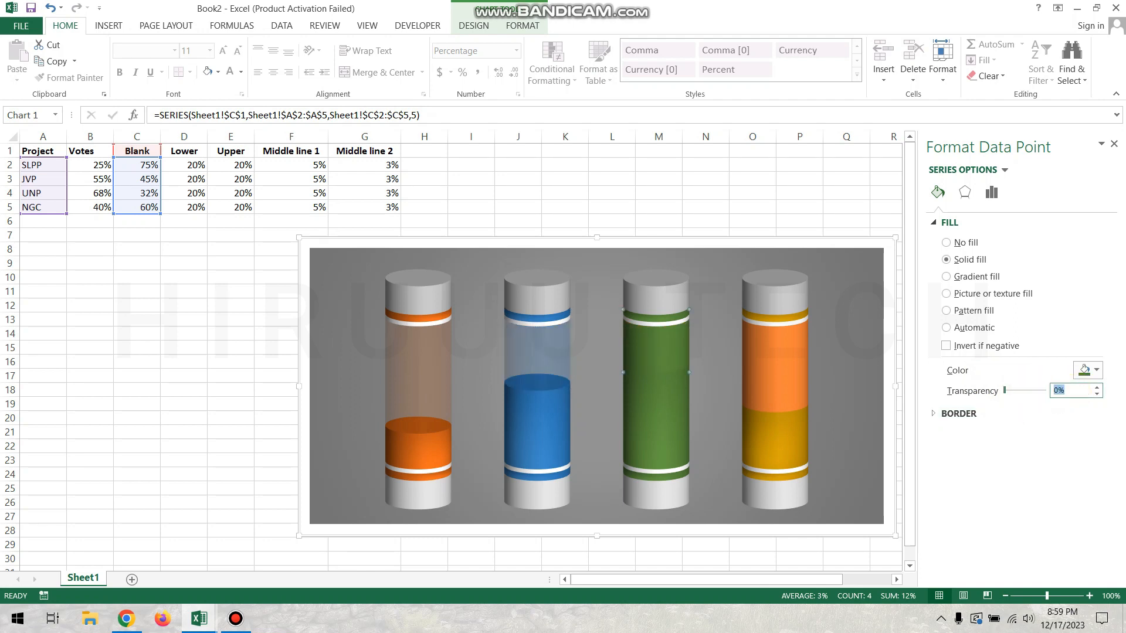
pyautogui.press('Return')
pyautogui.write('74')
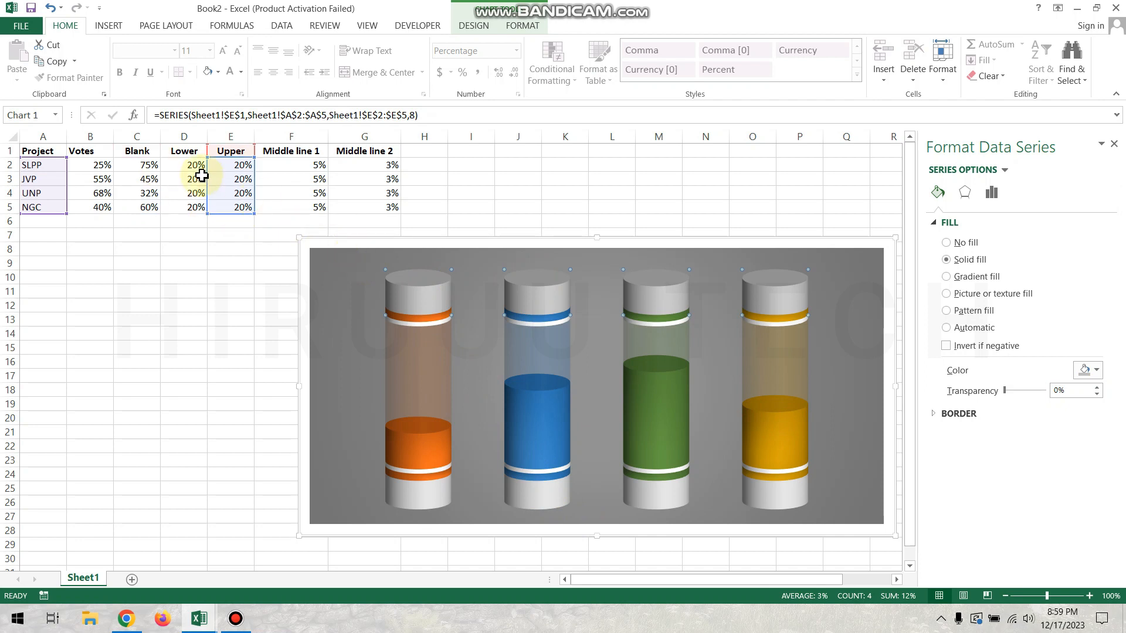
# Set the Upper value to 13% for SLPP and fill it down to all four projects
pyautogui.click(241, 169)
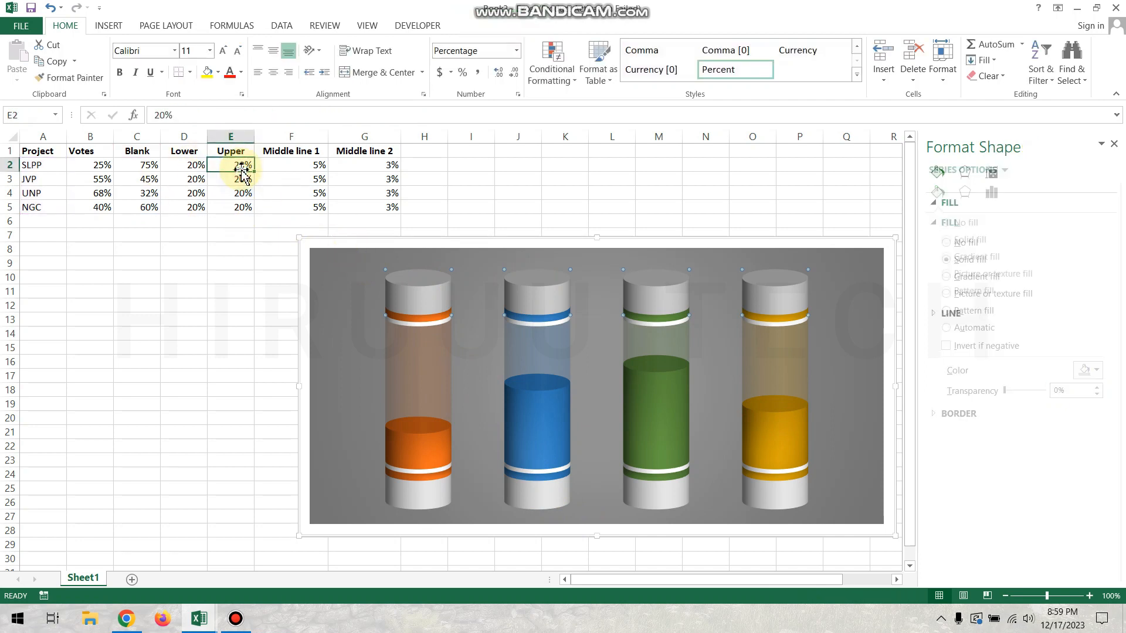
pyautogui.write('13')
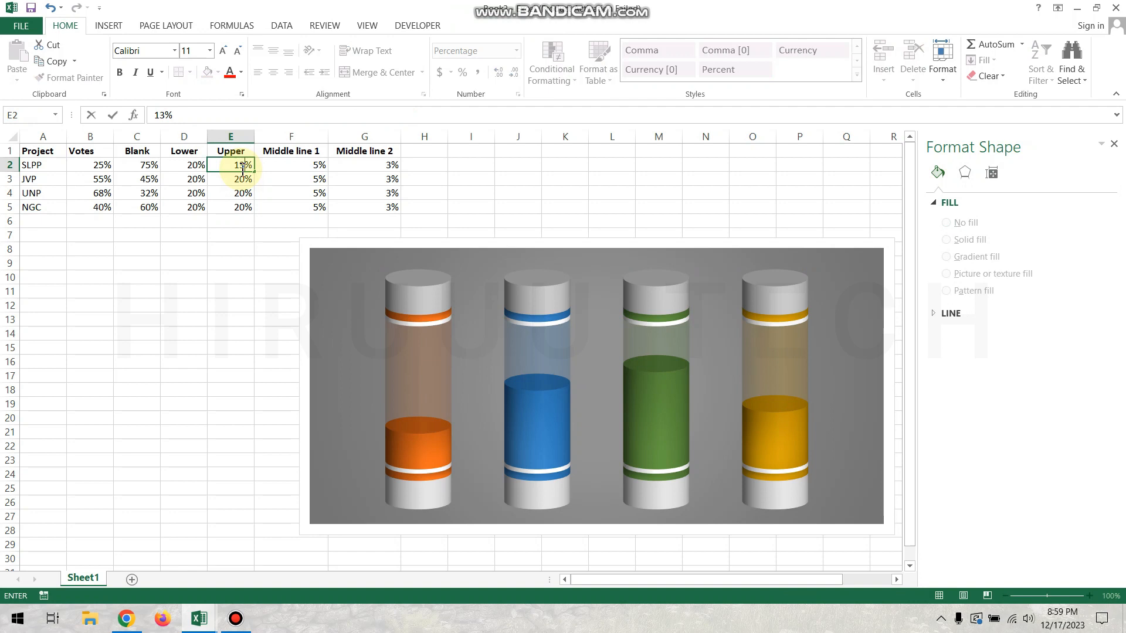
pyautogui.click(251, 179)
pyautogui.click(246, 166)
pyautogui.click(249, 187)
pyautogui.click(246, 166)
pyautogui.moveTo(254, 171); pyautogui.dragTo(255, 213)
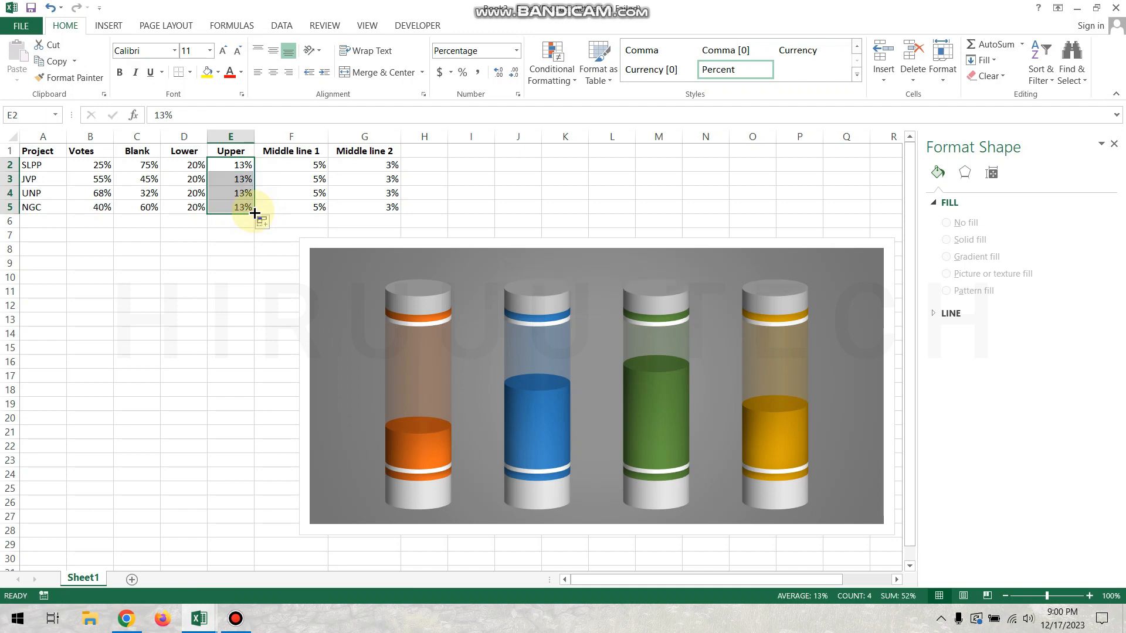
# Set the Lower value to 18% for SLPP and copy it down to the other three projects
pyautogui.click(190, 165)
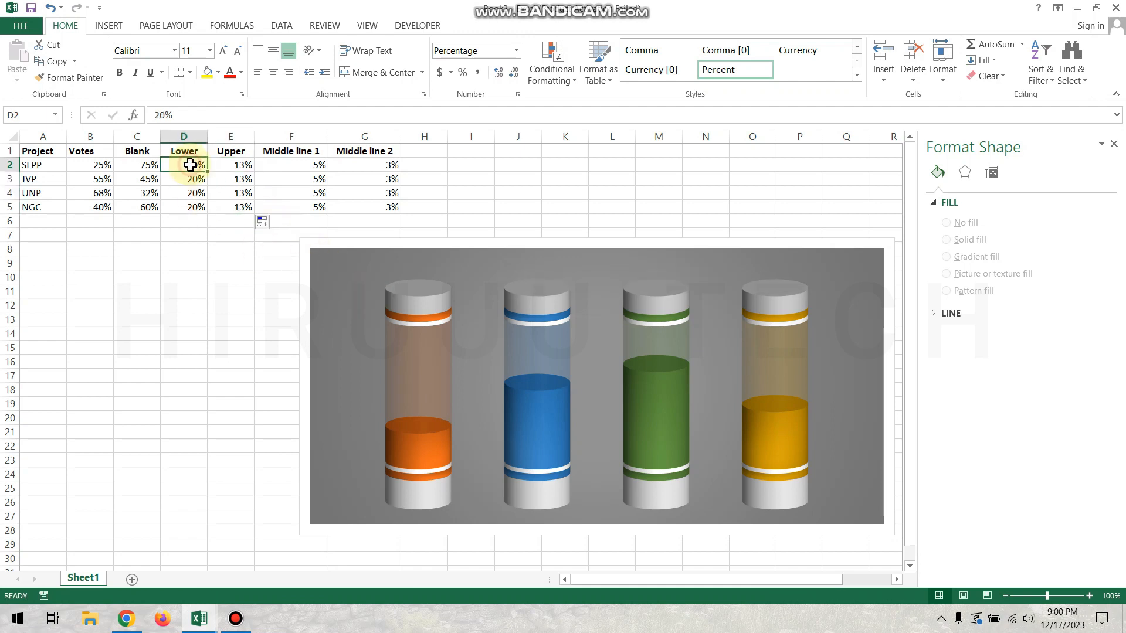
pyautogui.write('18')
pyautogui.press('Return')
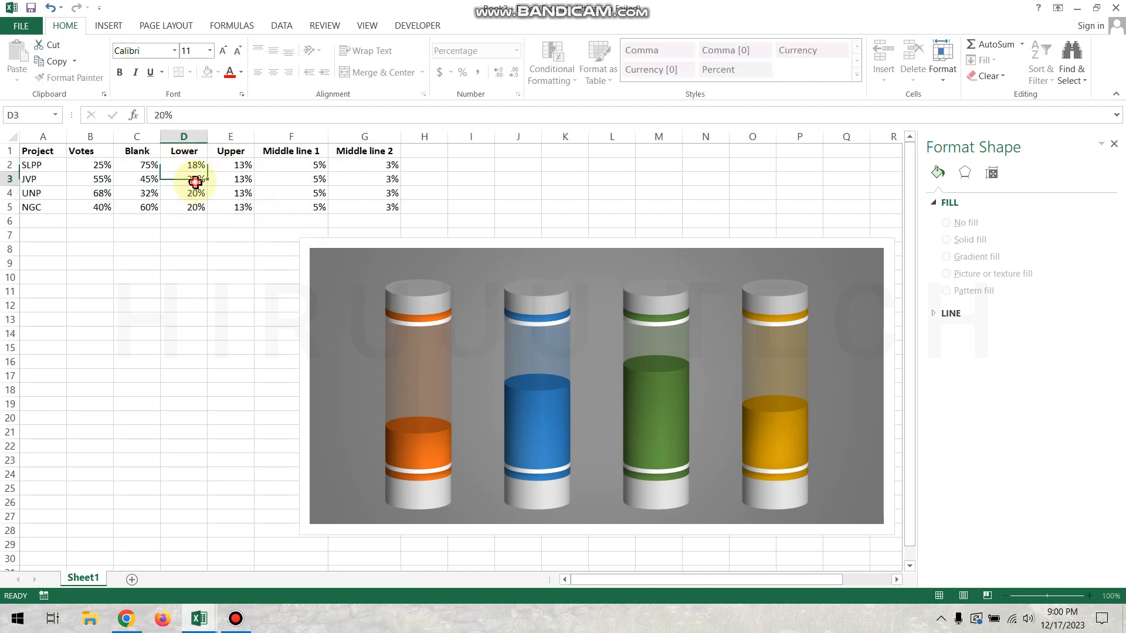
pyautogui.click(197, 164)
pyautogui.moveTo(208, 172); pyautogui.dragTo(207, 217)
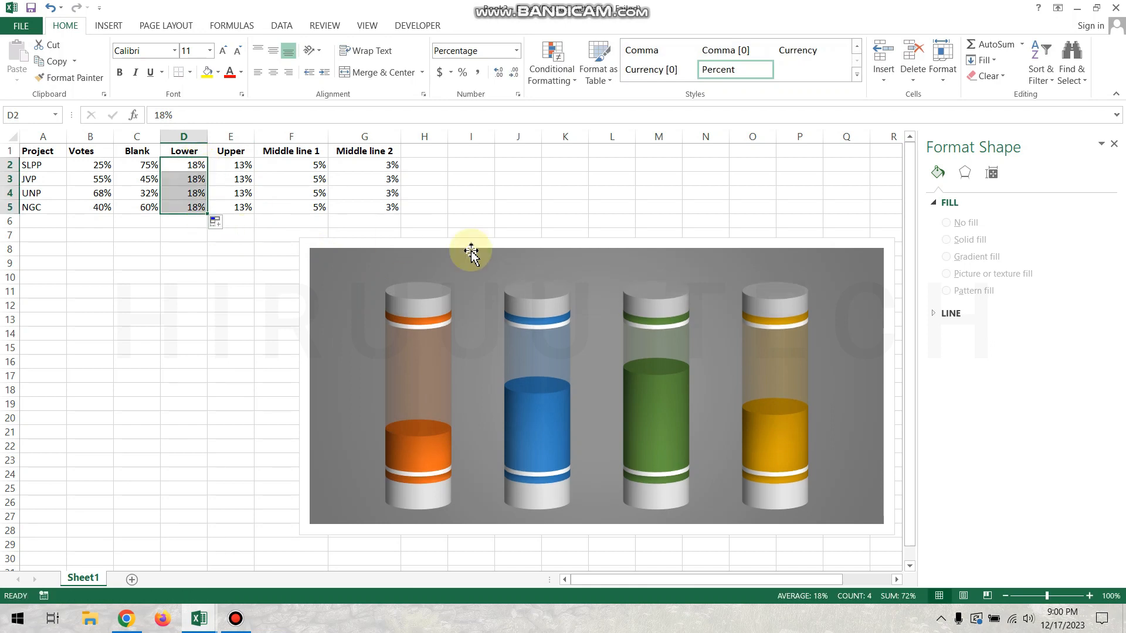
pyautogui.click(529, 223)
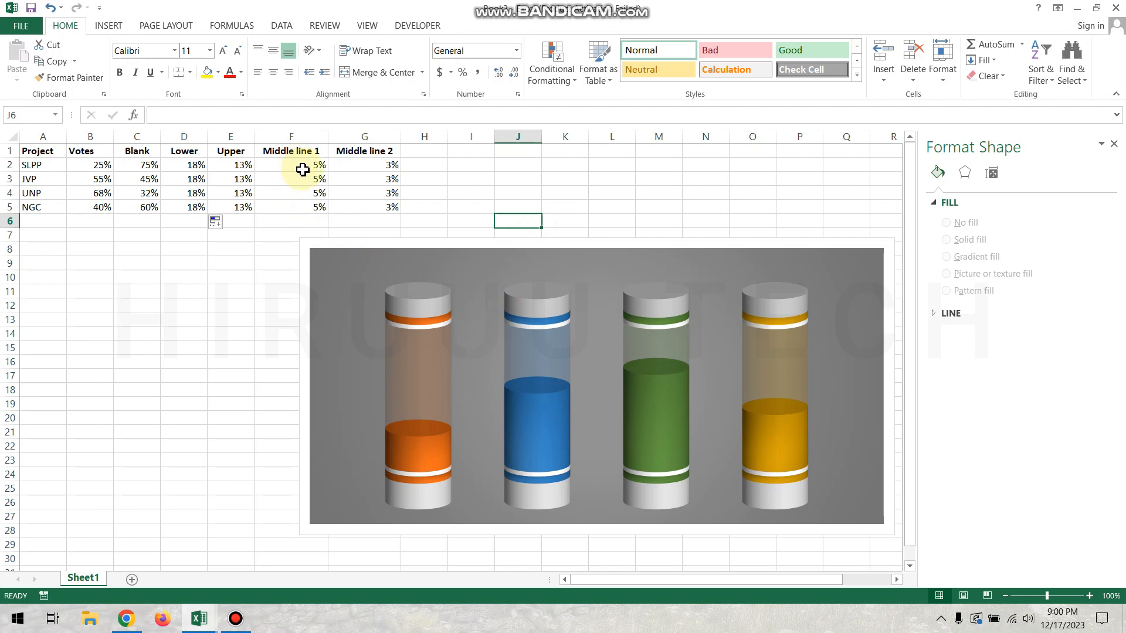
# Shift the chart slightly left and change the font color of the helper data in C1:G5 to white
pyautogui.click(534, 256)
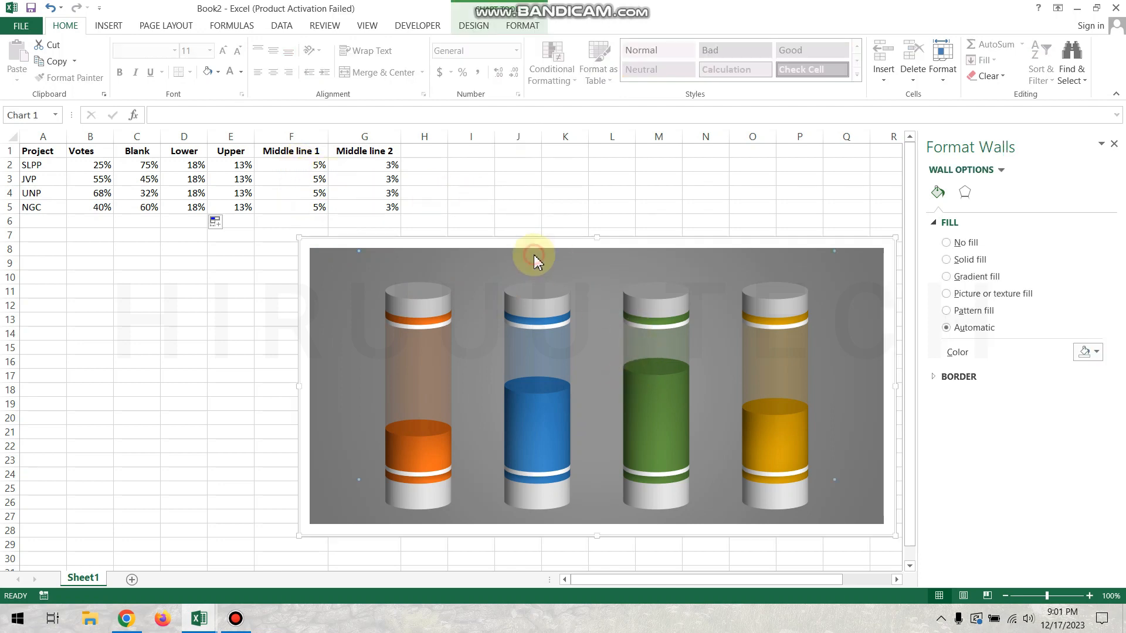
pyautogui.moveTo(506, 239); pyautogui.dragTo(468, 242)
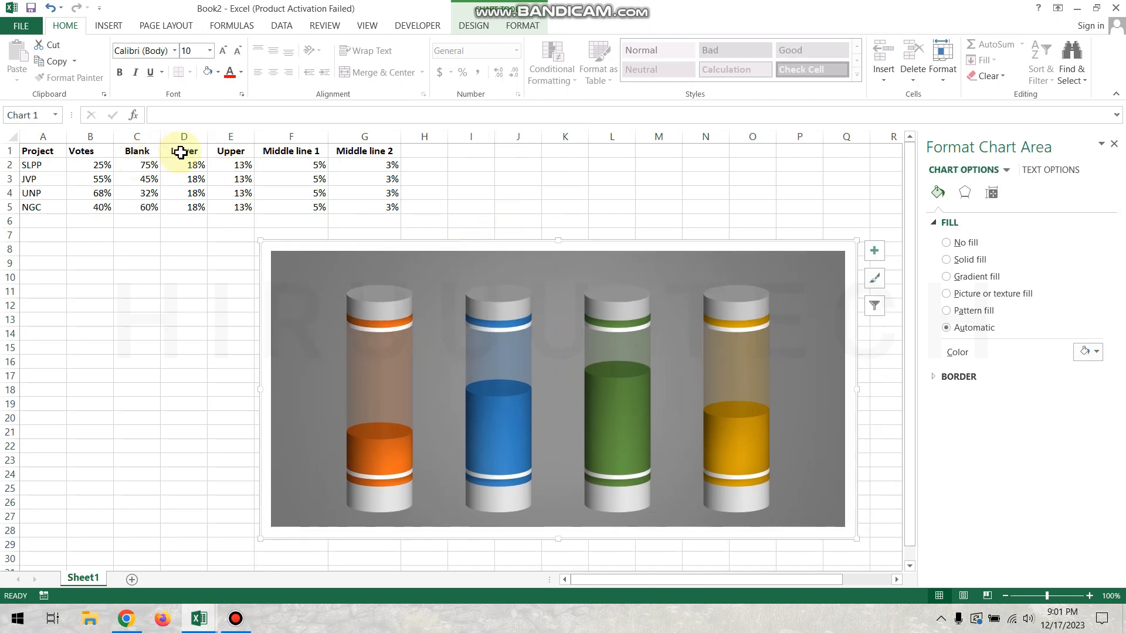
pyautogui.moveTo(181, 153); pyautogui.dragTo(226, 180)
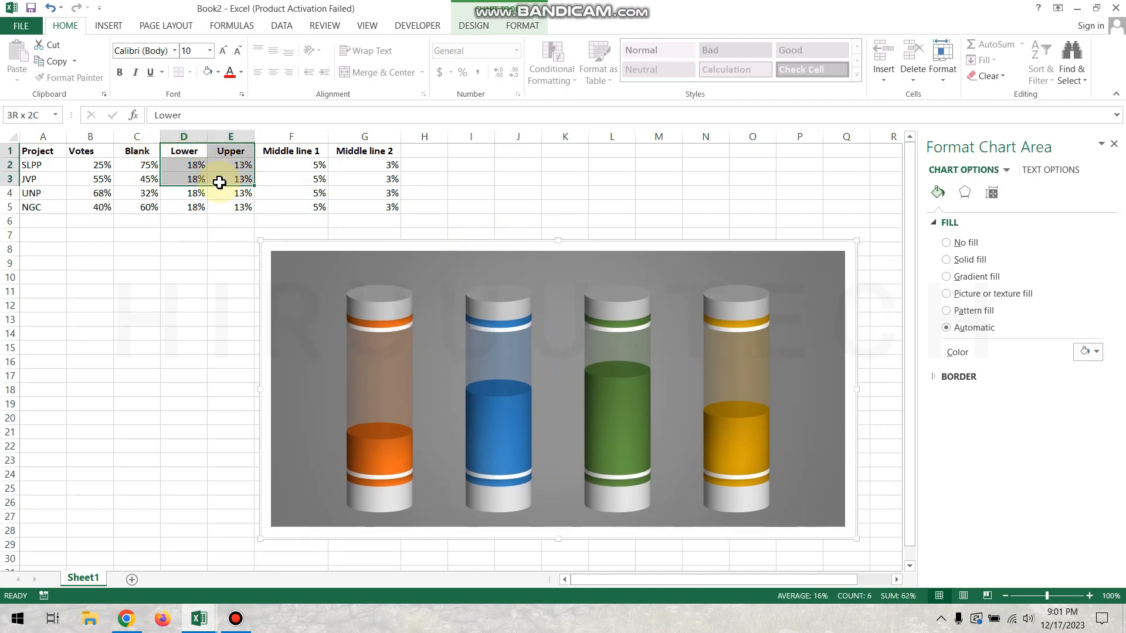
pyautogui.moveTo(140, 156); pyautogui.dragTo(373, 207)
pyautogui.click(241, 72)
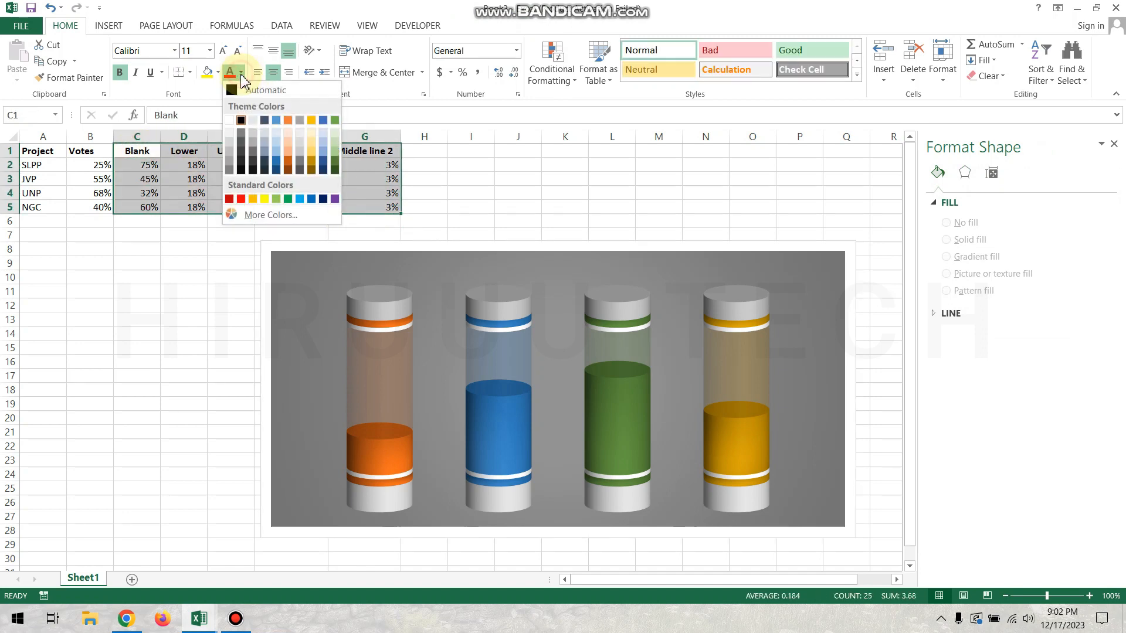
pyautogui.click(230, 120)
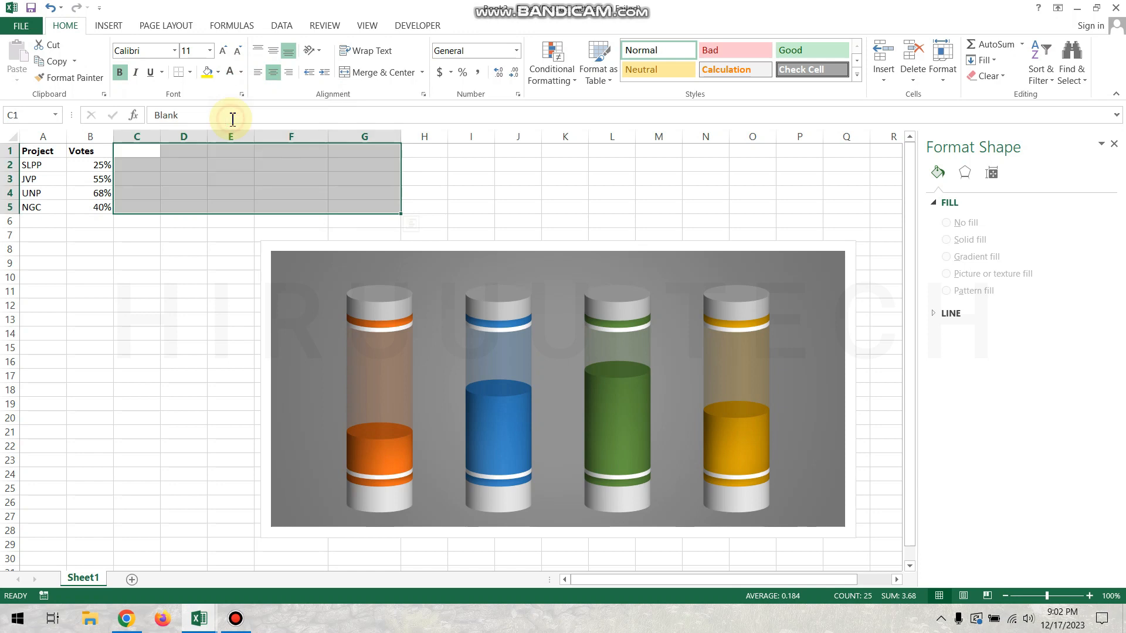
pyautogui.click(163, 269)
# Fill the cell range C1:R30 around the chart with white to hide the gridlines
pyautogui.moveTo(138, 148); pyautogui.dragTo(879, 559)
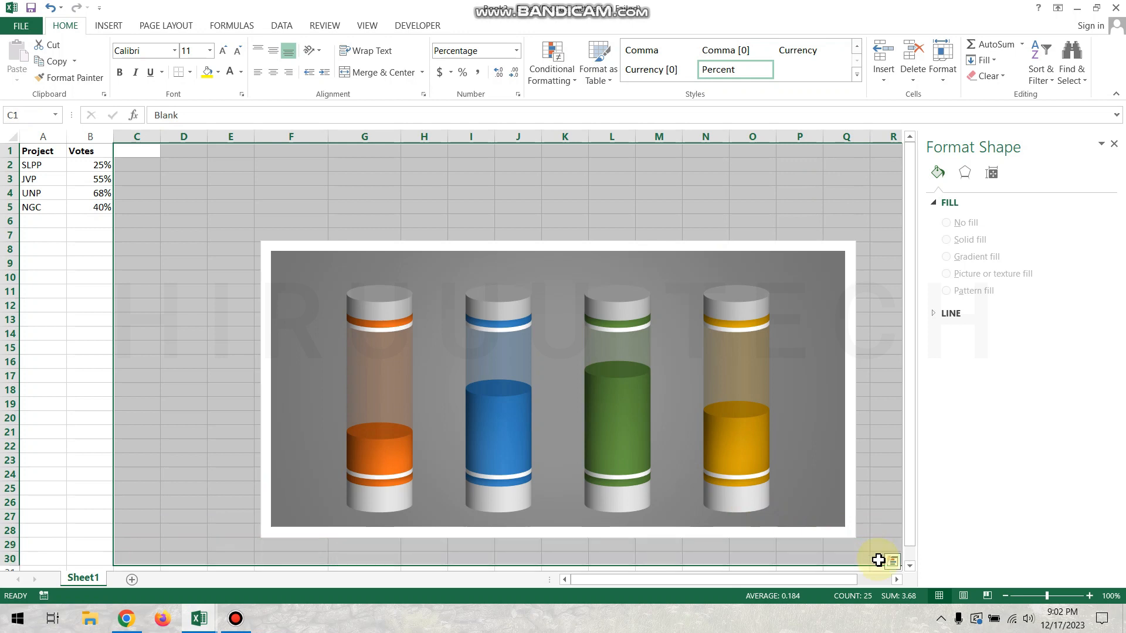
pyautogui.click(216, 72)
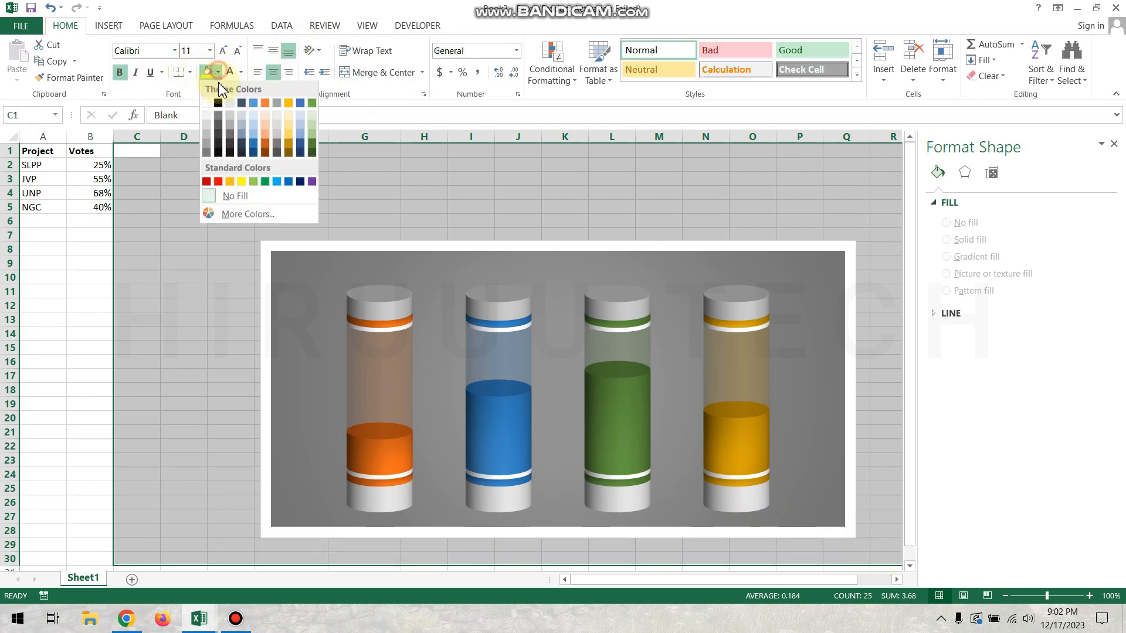
pyautogui.click(298, 184)
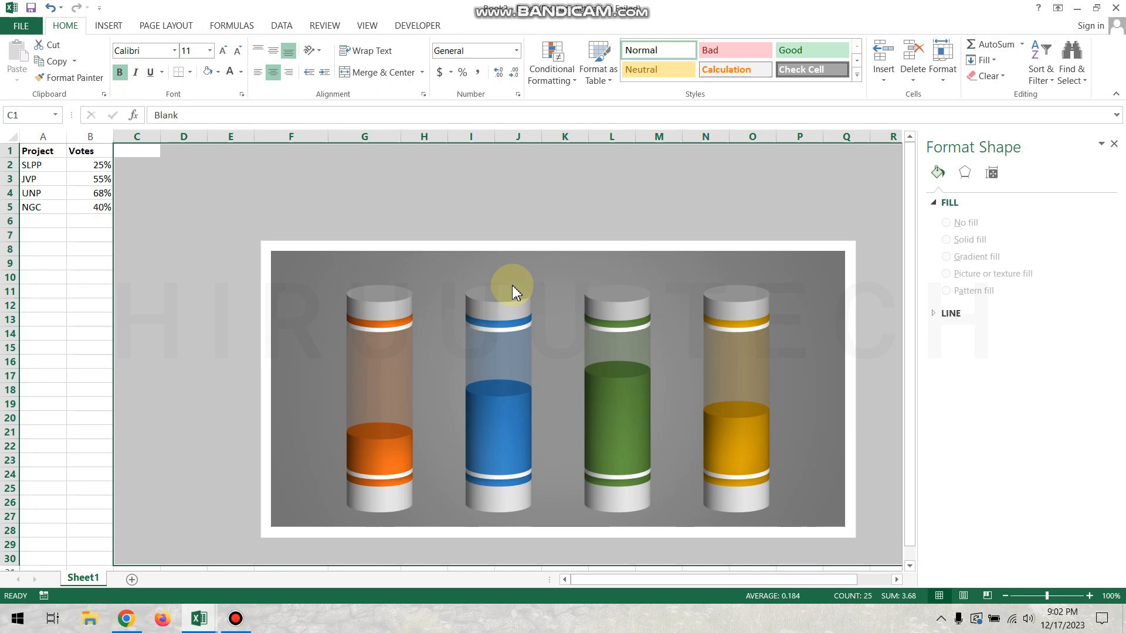
# Move the chart up and left beside the Votes table and enlarge it to span roughly columns D to Q
pyautogui.click(516, 241)
pyautogui.moveTo(517, 244); pyautogui.dragTo(471, 190)
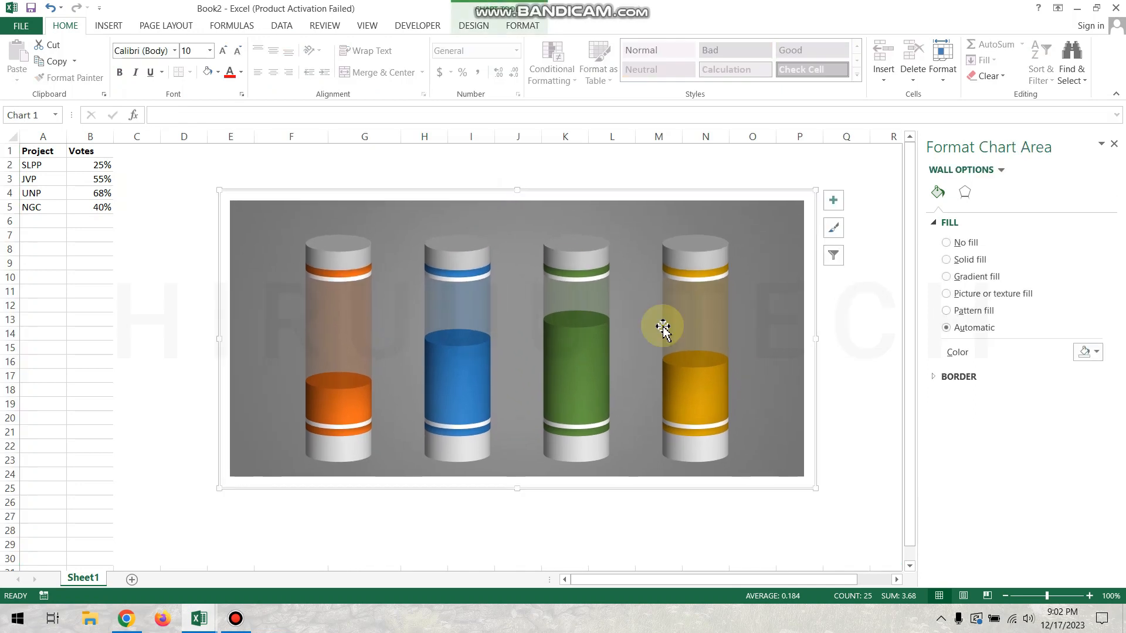
pyautogui.moveTo(811, 486); pyautogui.dragTo(860, 520)
pyautogui.moveTo(219, 191); pyautogui.dragTo(193, 176)
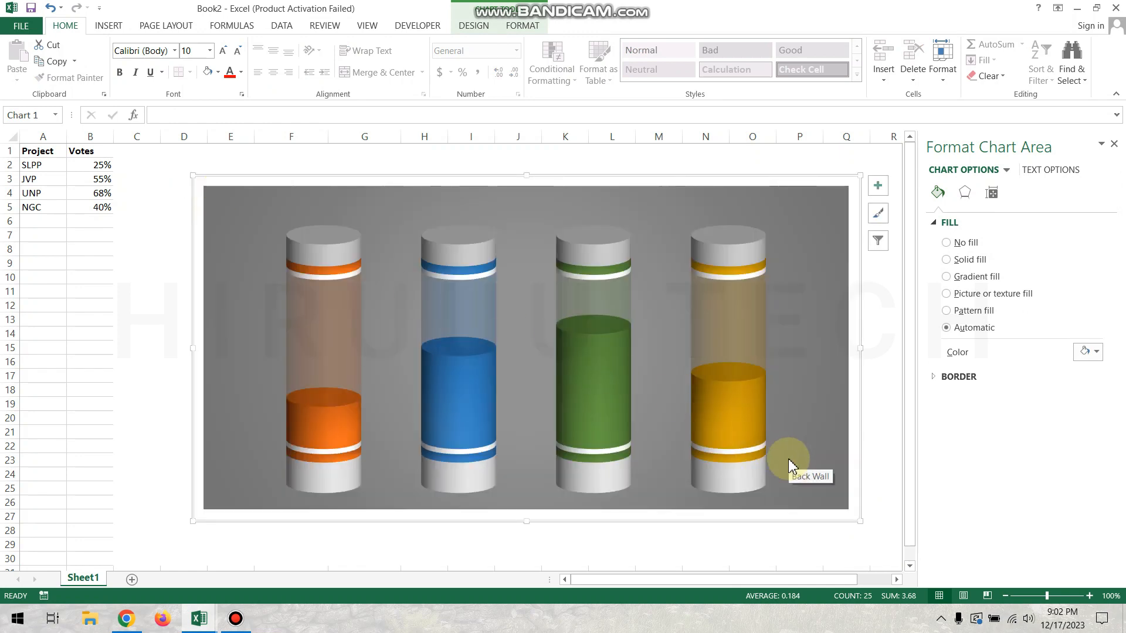
# Apply an outer offset-bottom shadow effect to the Lower series at the base of the cylinders
pyautogui.click(765, 452)
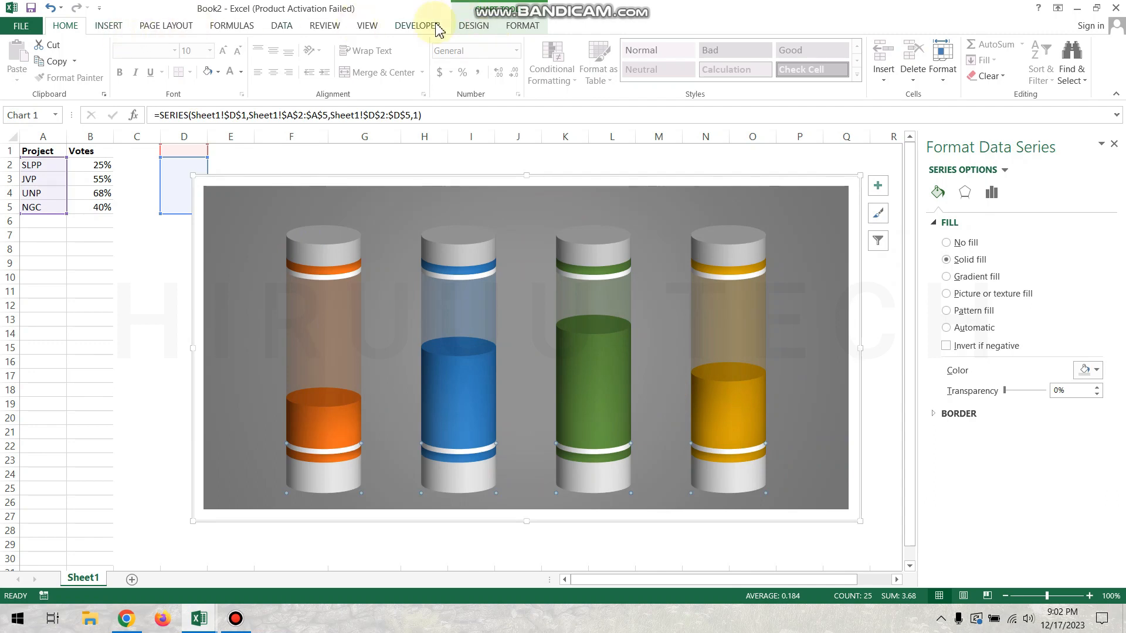
pyautogui.click(485, 27)
pyautogui.click(522, 27)
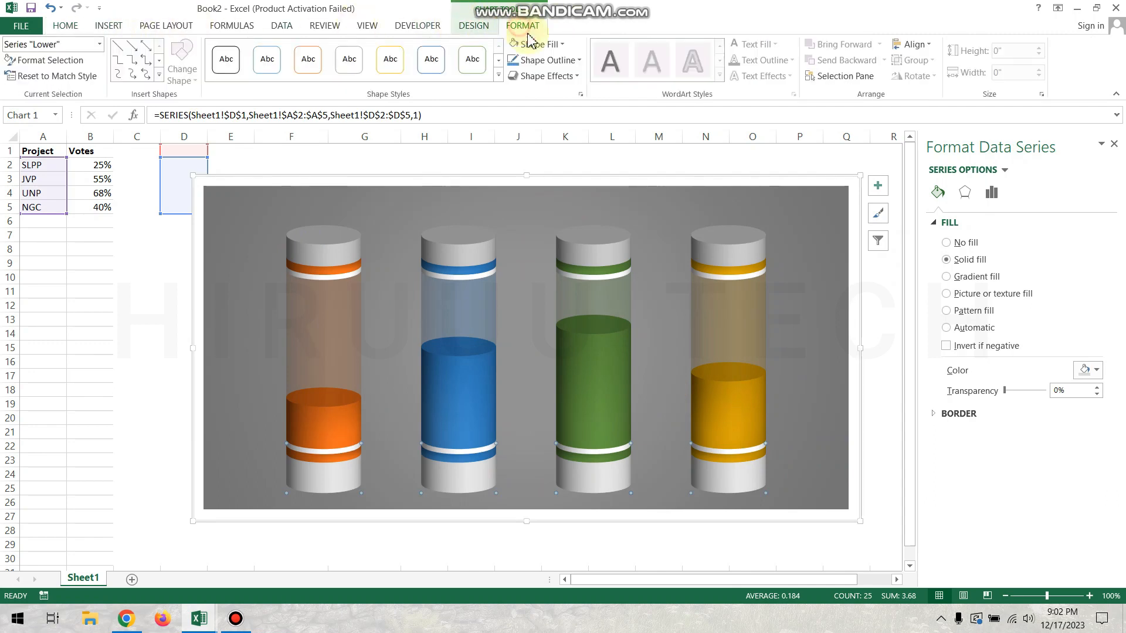
pyautogui.click(572, 77)
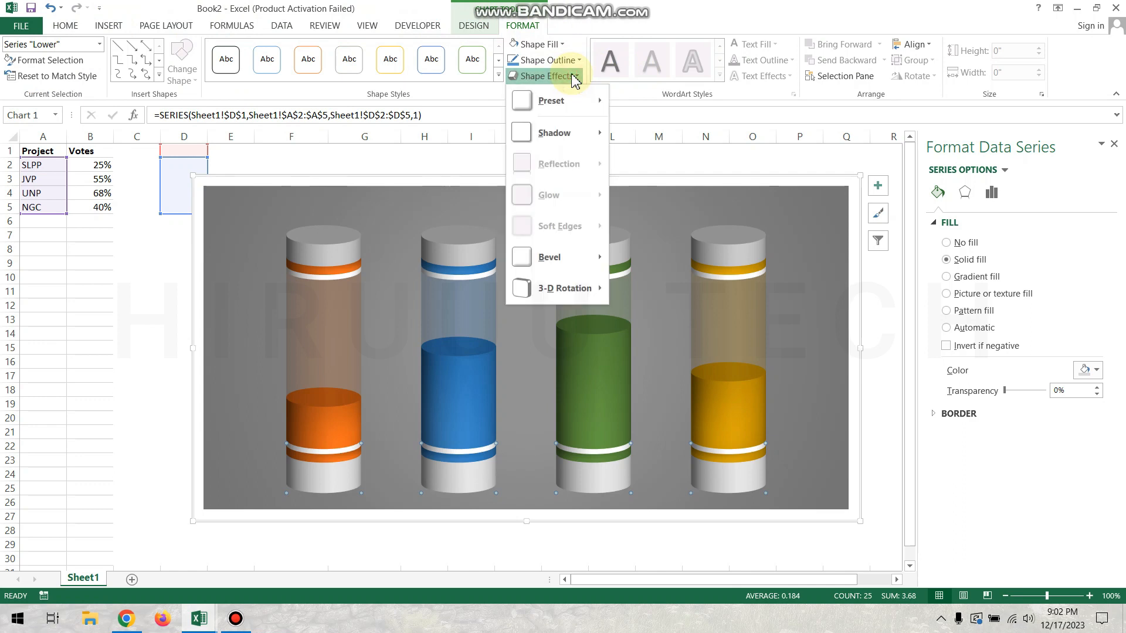
pyautogui.moveTo(554, 101)
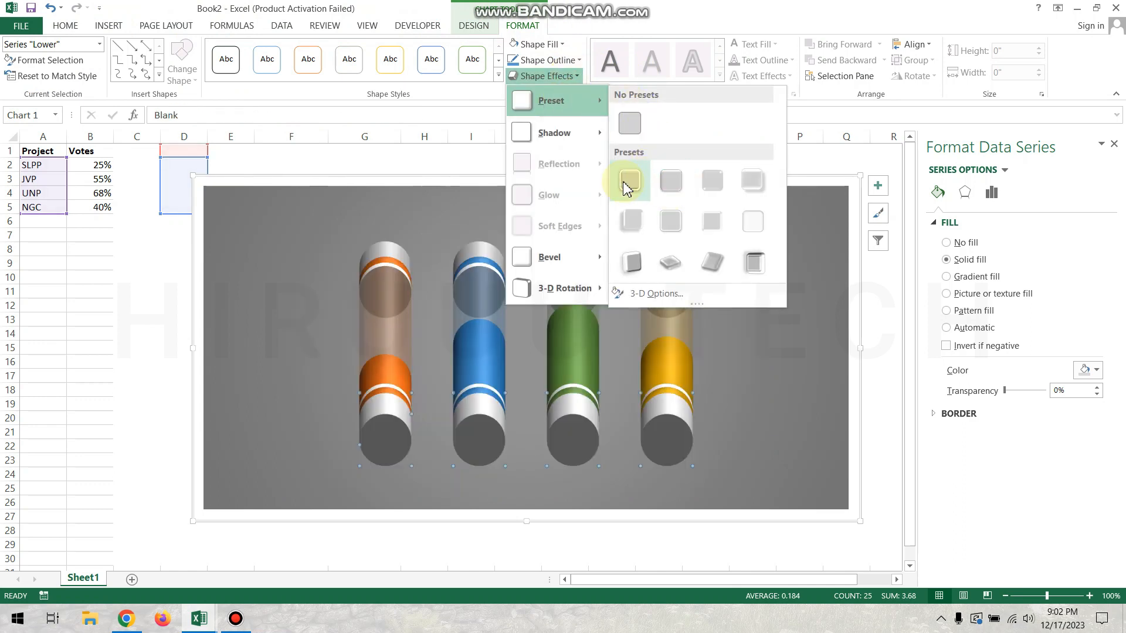
pyautogui.moveTo(560, 136)
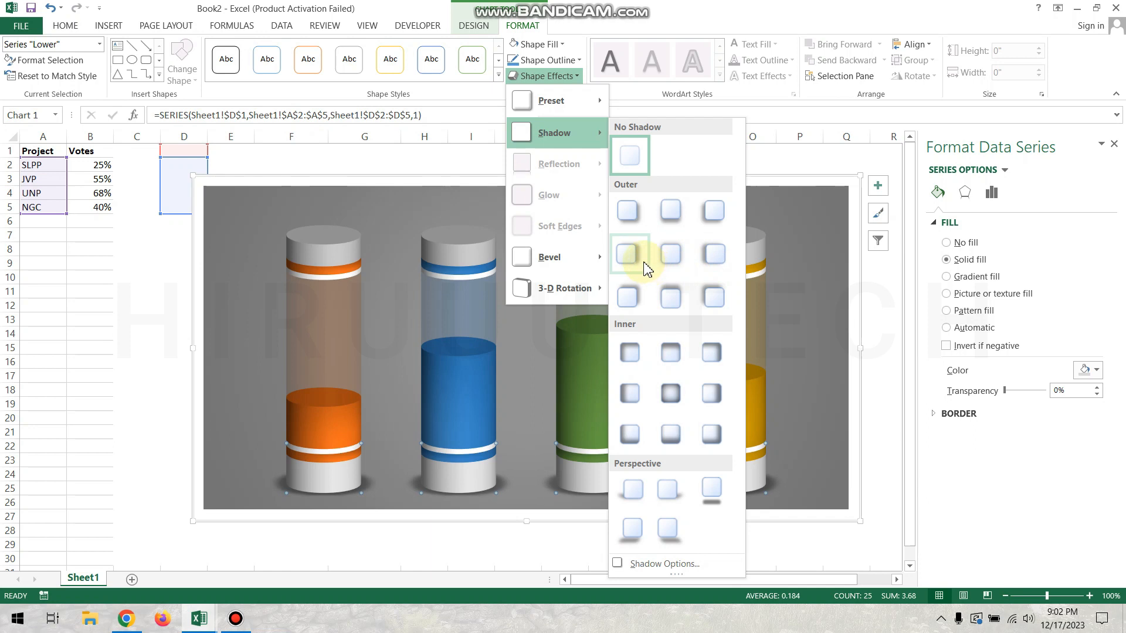
pyautogui.click(671, 212)
pyautogui.click(817, 323)
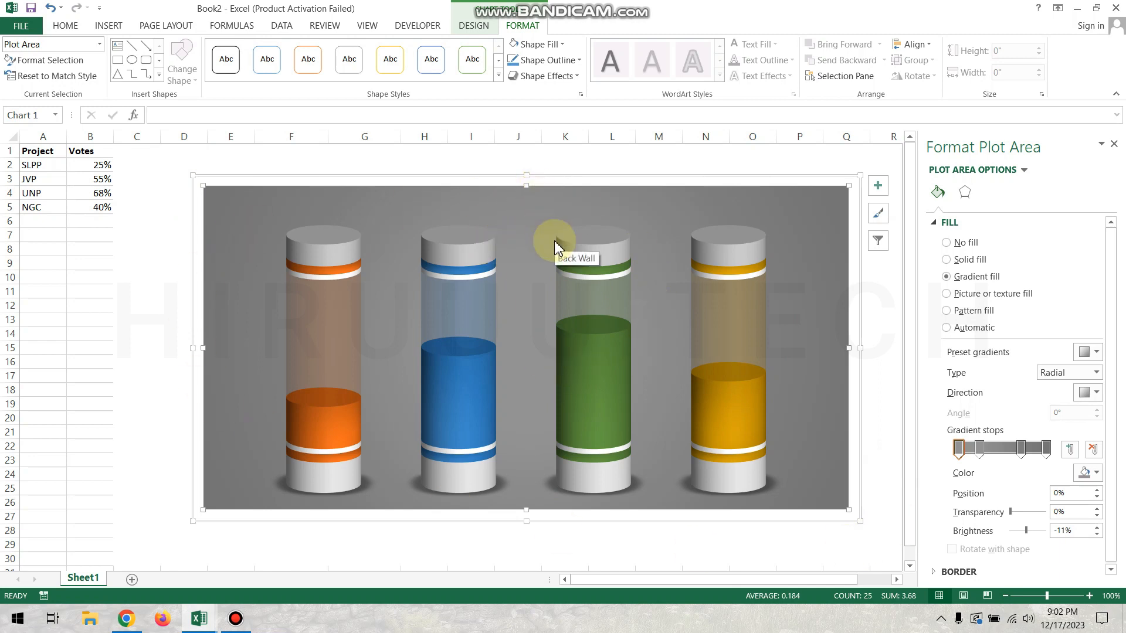
pyautogui.rightClick(495, 394)
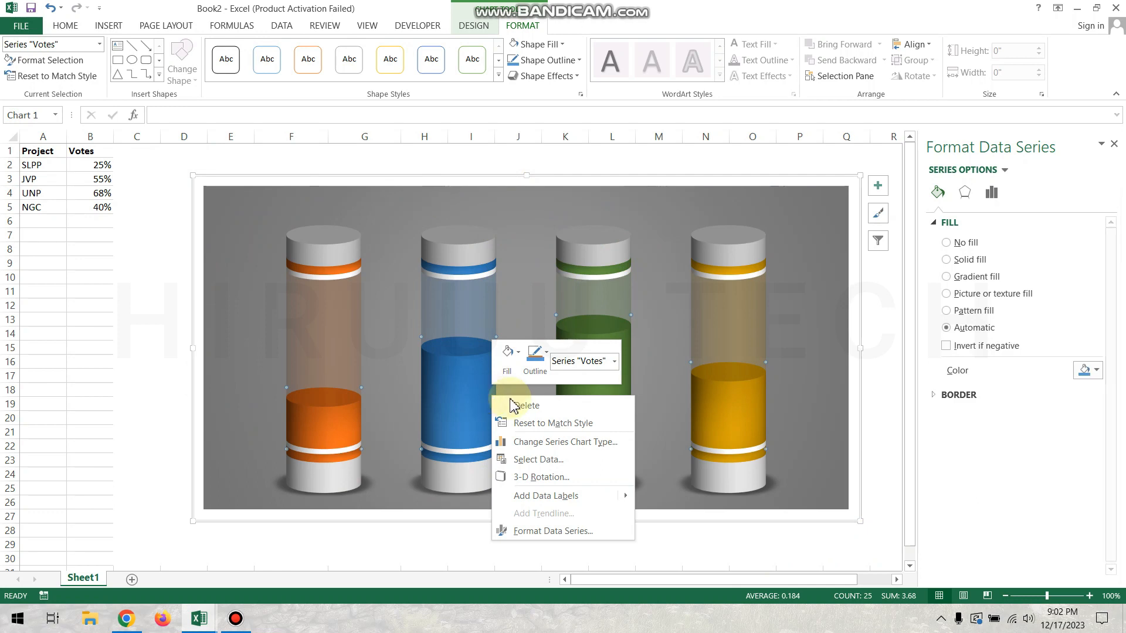
pyautogui.press('Escape')
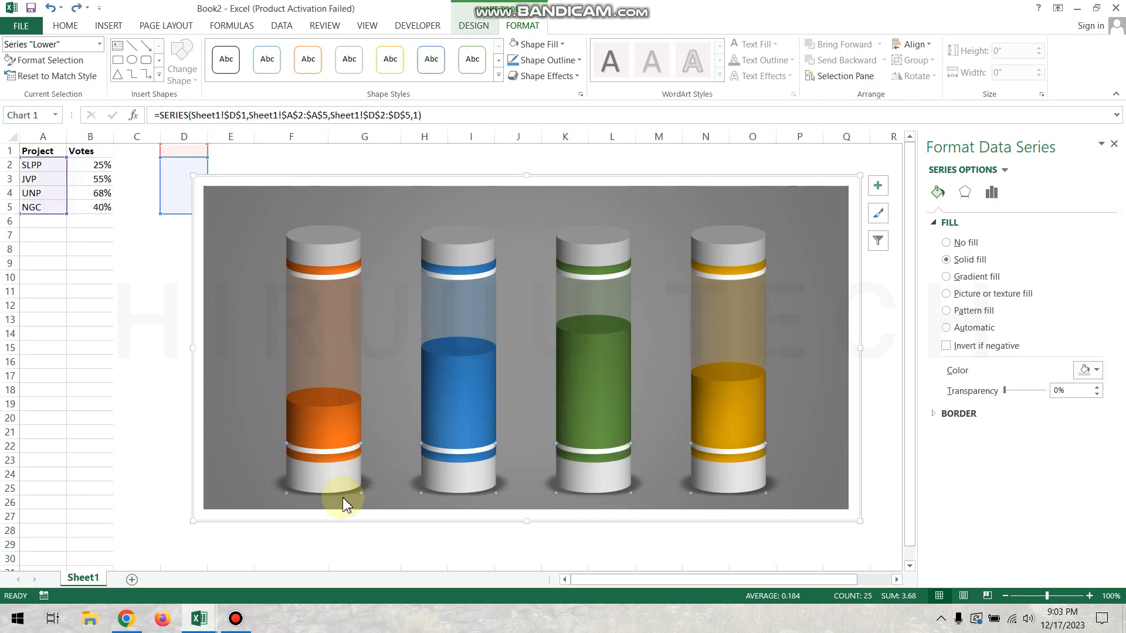
pyautogui.click(325, 362)
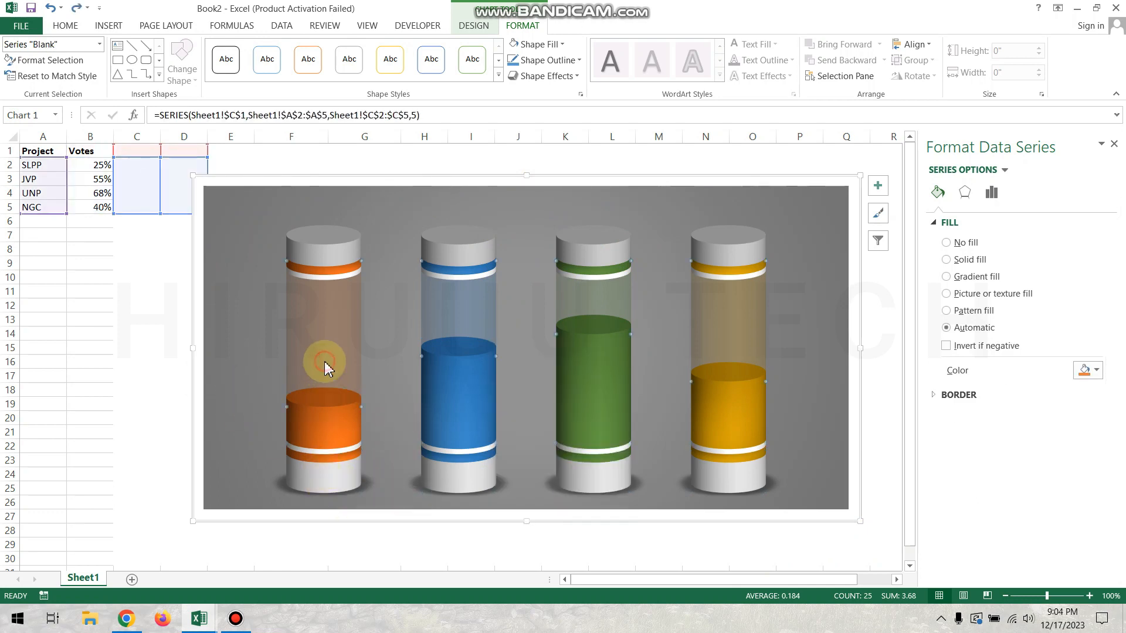
# Add data labels to the Lower series on the cylinder bases
pyautogui.click(341, 488)
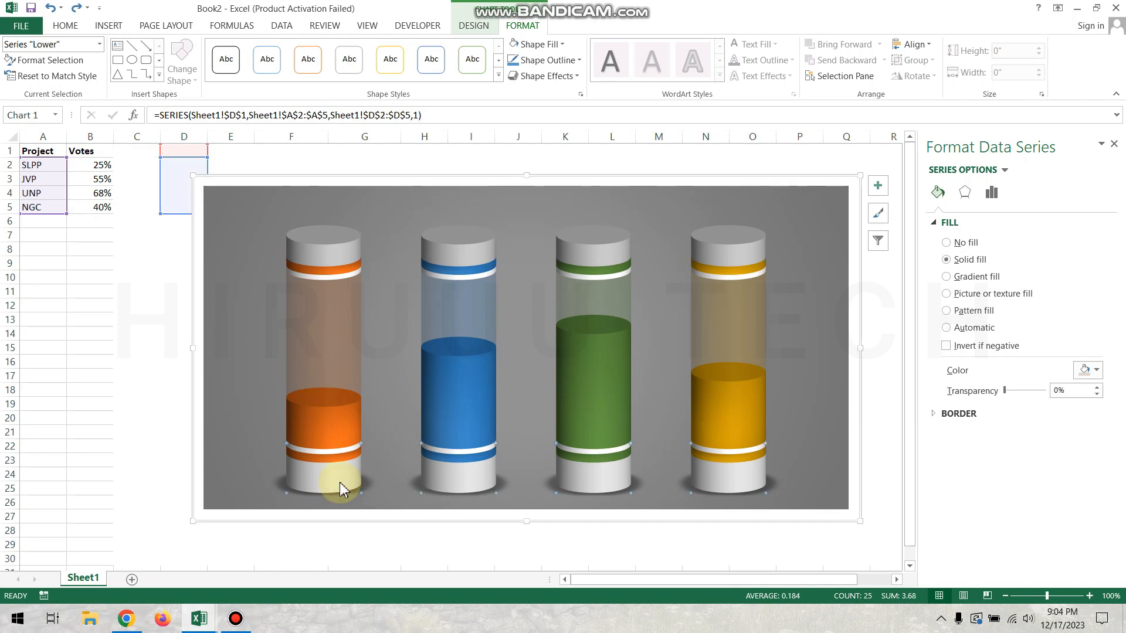
pyautogui.rightClick(342, 491)
pyautogui.moveTo(422, 441)
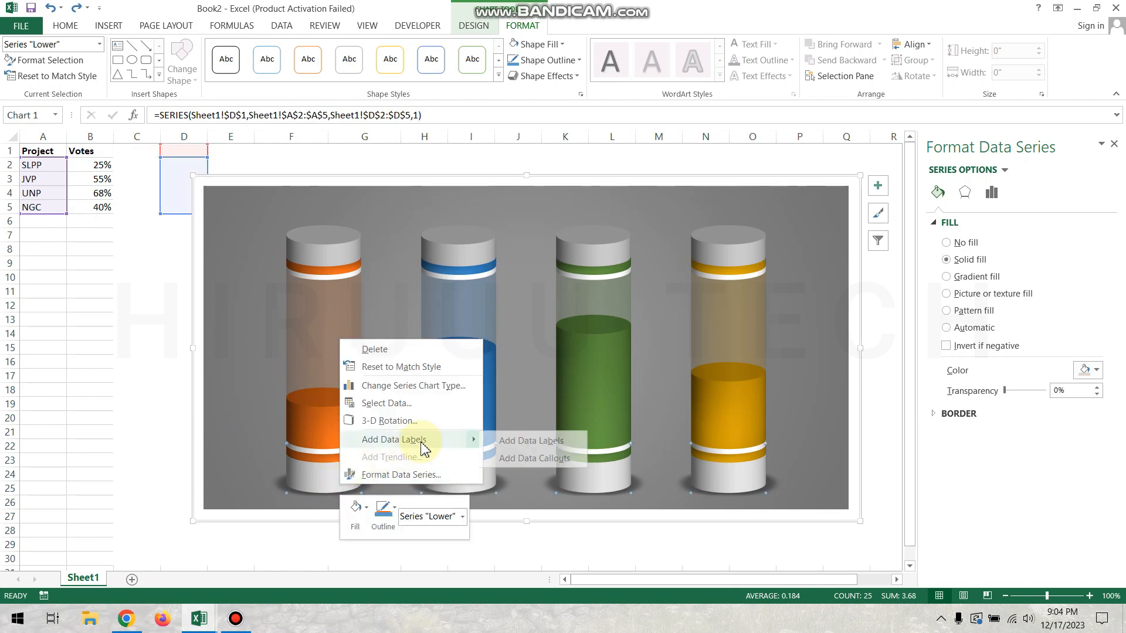
pyautogui.click(522, 443)
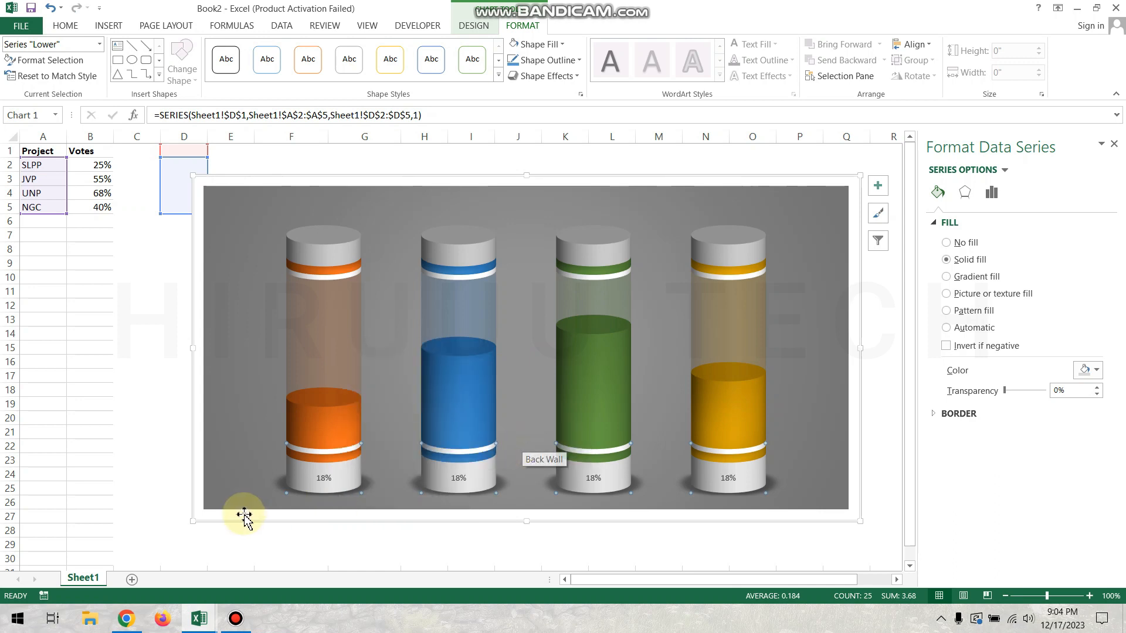
# Make the Lower series labels show values from cells B2:B5 and stop showing the series' own value
pyautogui.click(329, 480)
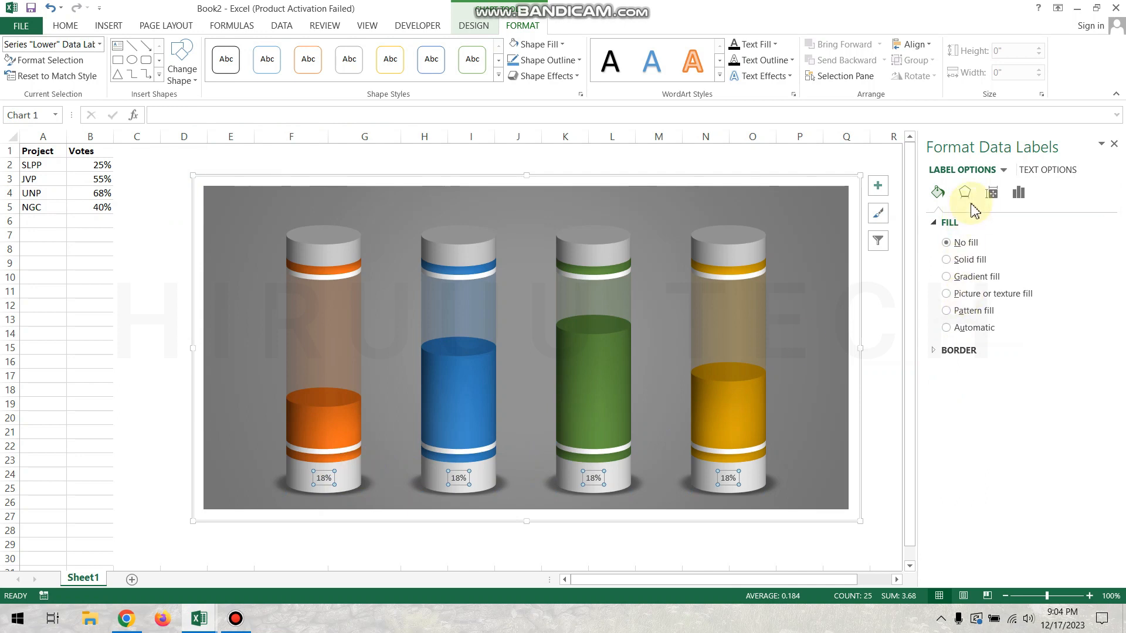
pyautogui.click(1017, 193)
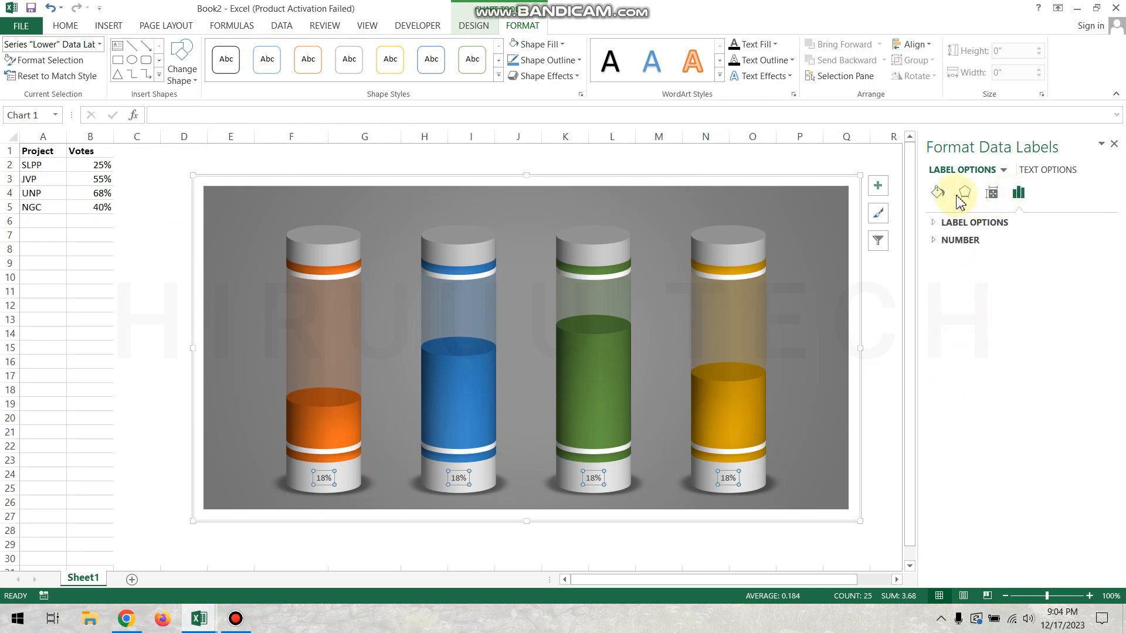
pyautogui.click(967, 223)
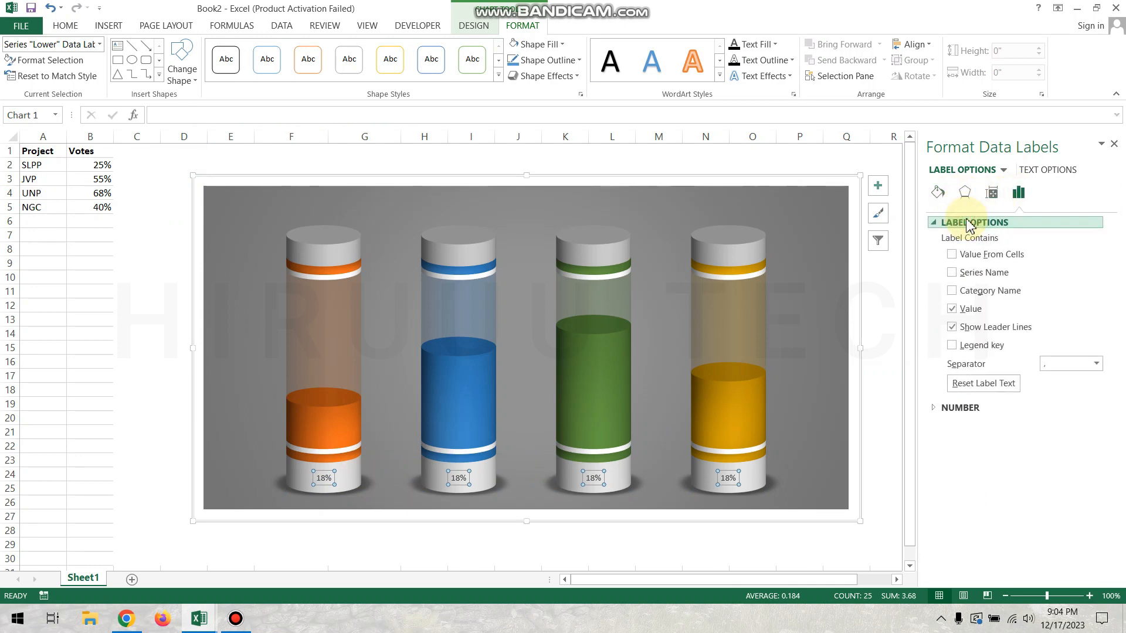
pyautogui.click(966, 258)
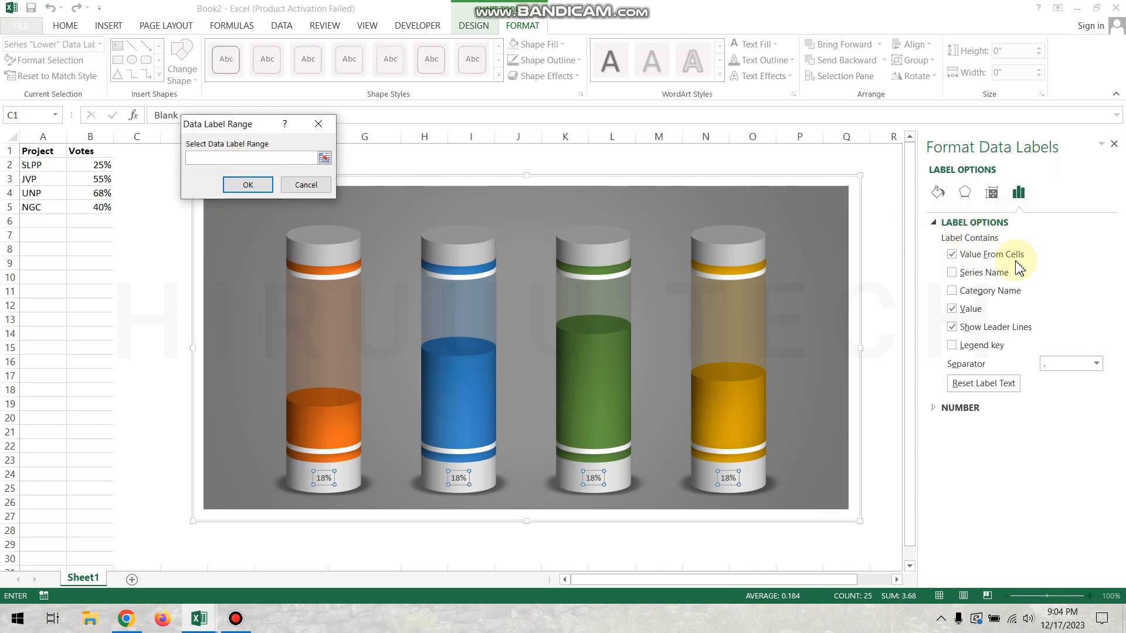
pyautogui.moveTo(108, 166); pyautogui.dragTo(103, 203)
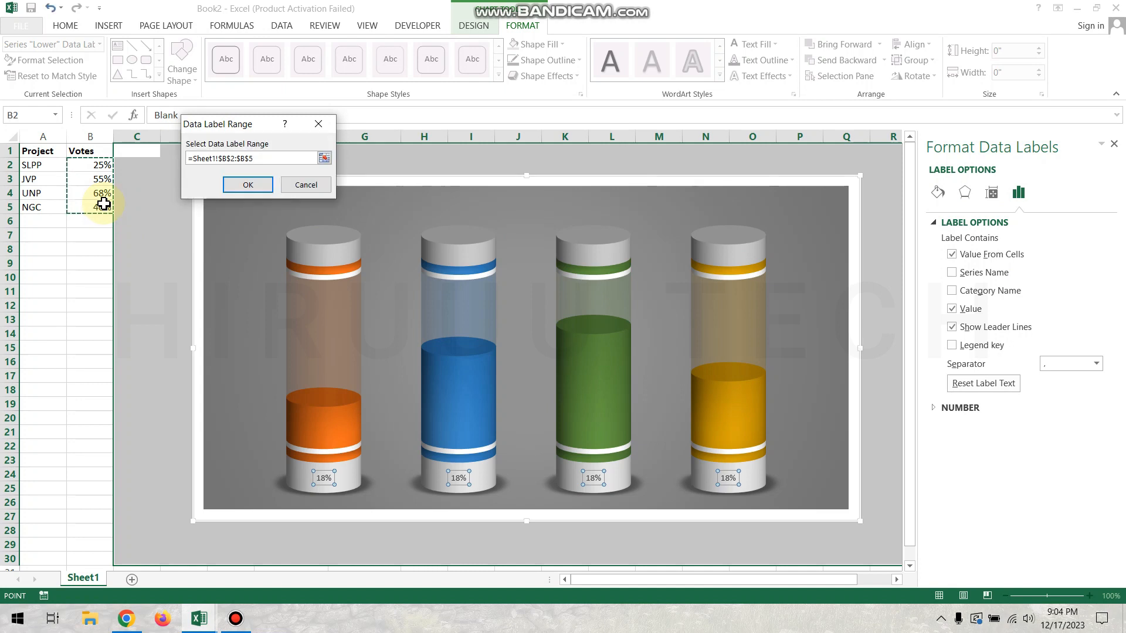
pyautogui.click(250, 187)
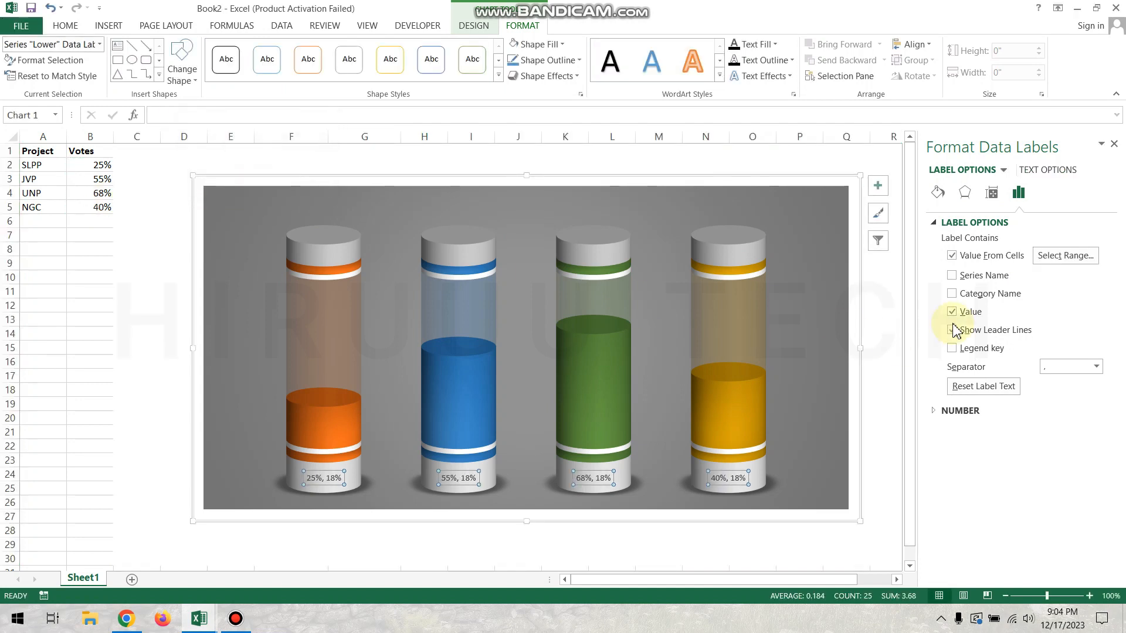
pyautogui.click(971, 312)
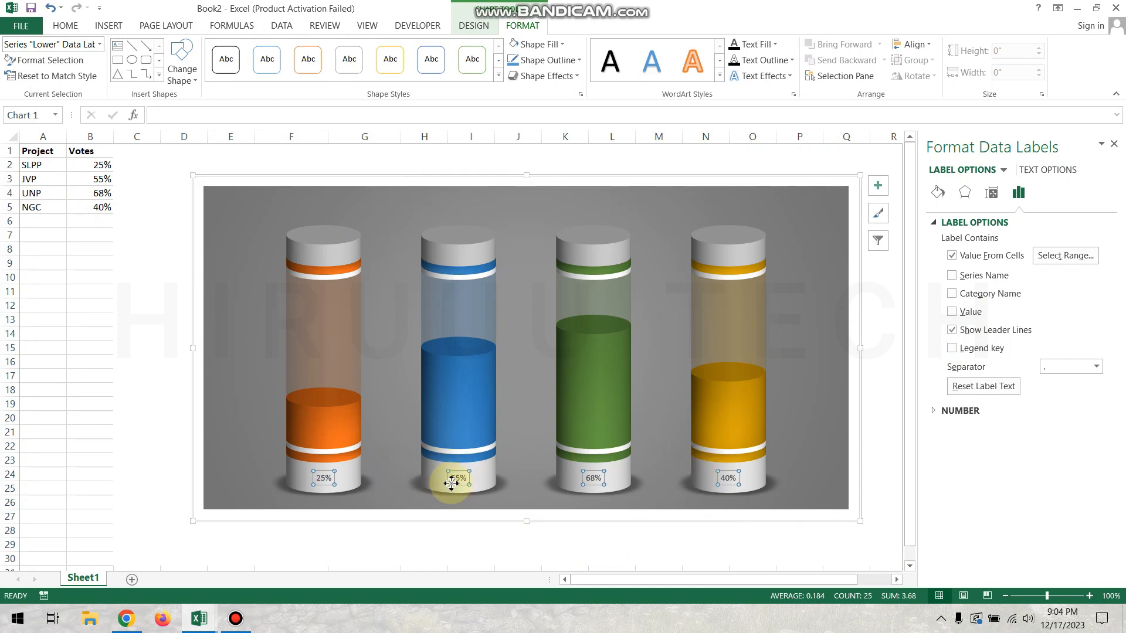
# Set the Lower series data labels to 20 pt bold and deselect the chart
pyautogui.click(65, 25)
pyautogui.click(223, 50)
pyautogui.click(223, 50)
pyautogui.click(223, 50)
pyautogui.click(224, 51)
pyautogui.click(223, 51)
pyautogui.click(223, 51)
pyautogui.click(223, 50)
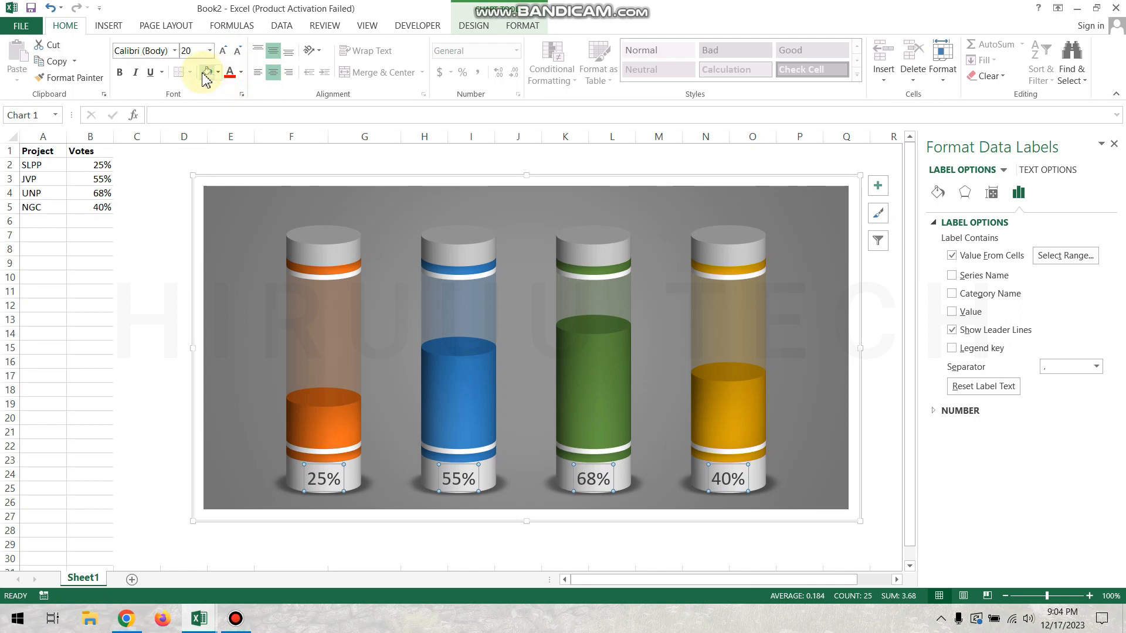
pyautogui.click(120, 73)
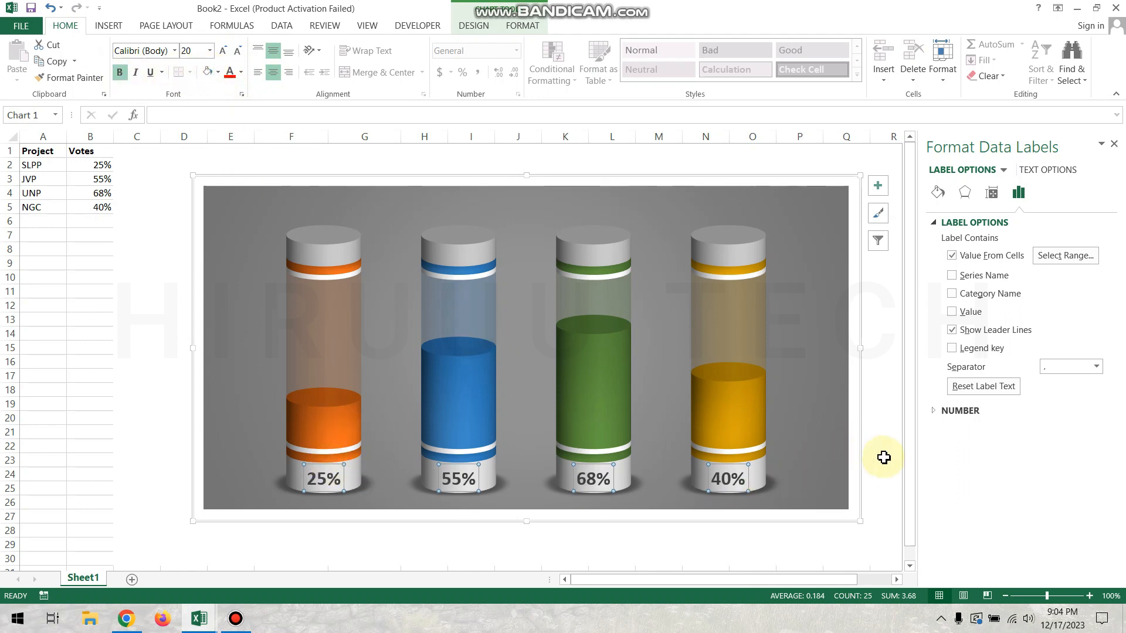
pyautogui.press('Escape')
pyautogui.press('Escape')
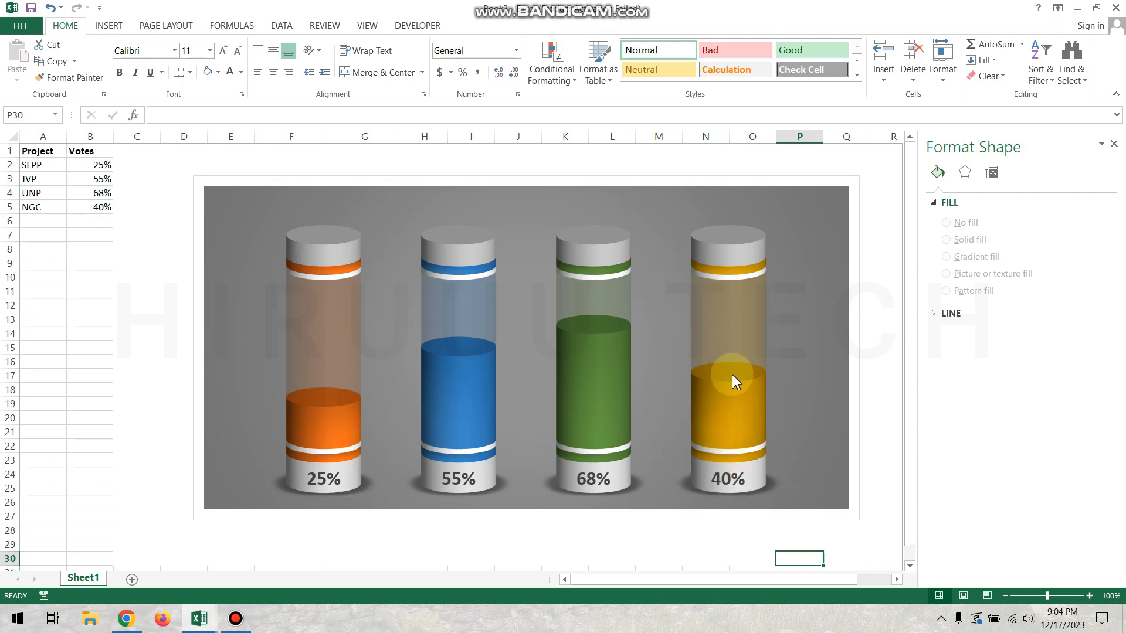
# Add data labels to the Upper series on the cylinder caps
pyautogui.click(339, 246)
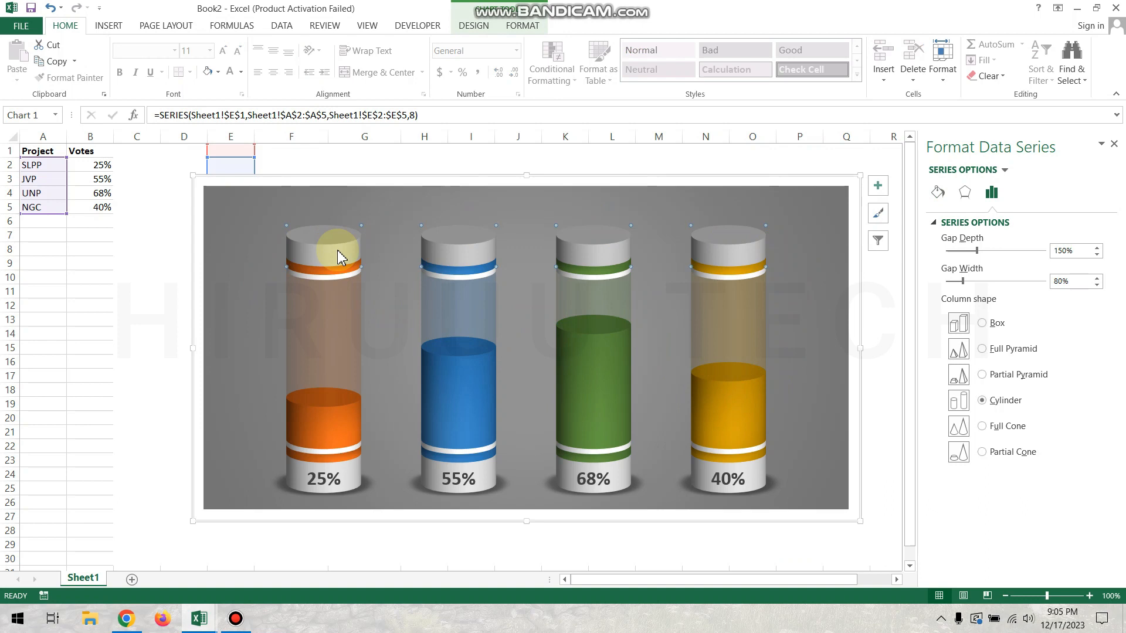
pyautogui.rightClick(334, 257)
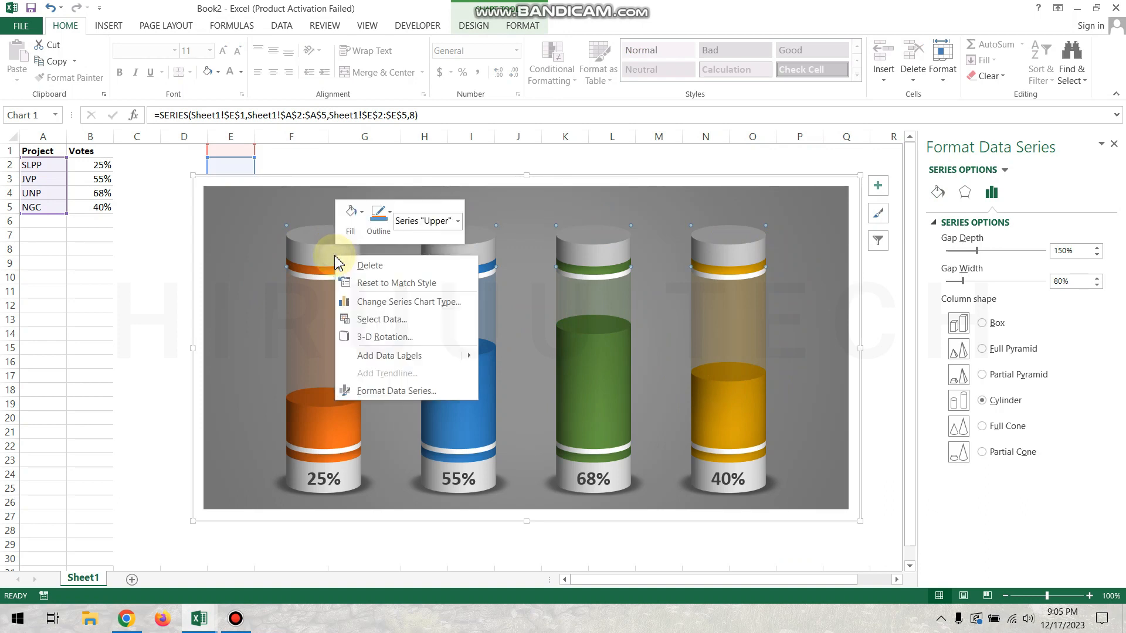
pyautogui.moveTo(462, 355)
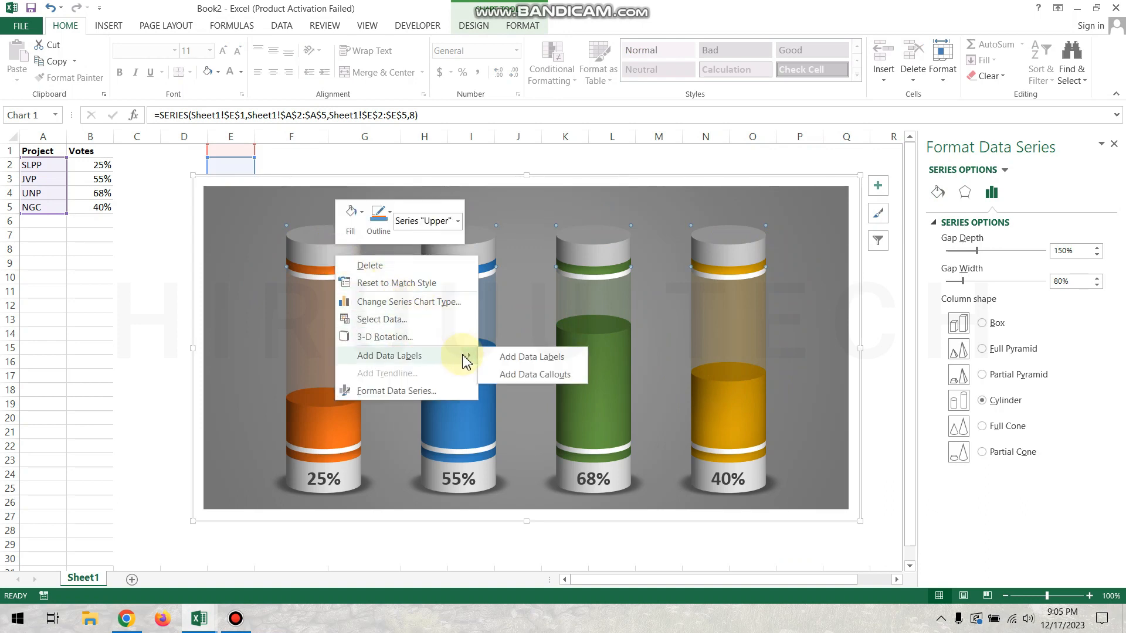
pyautogui.click(527, 356)
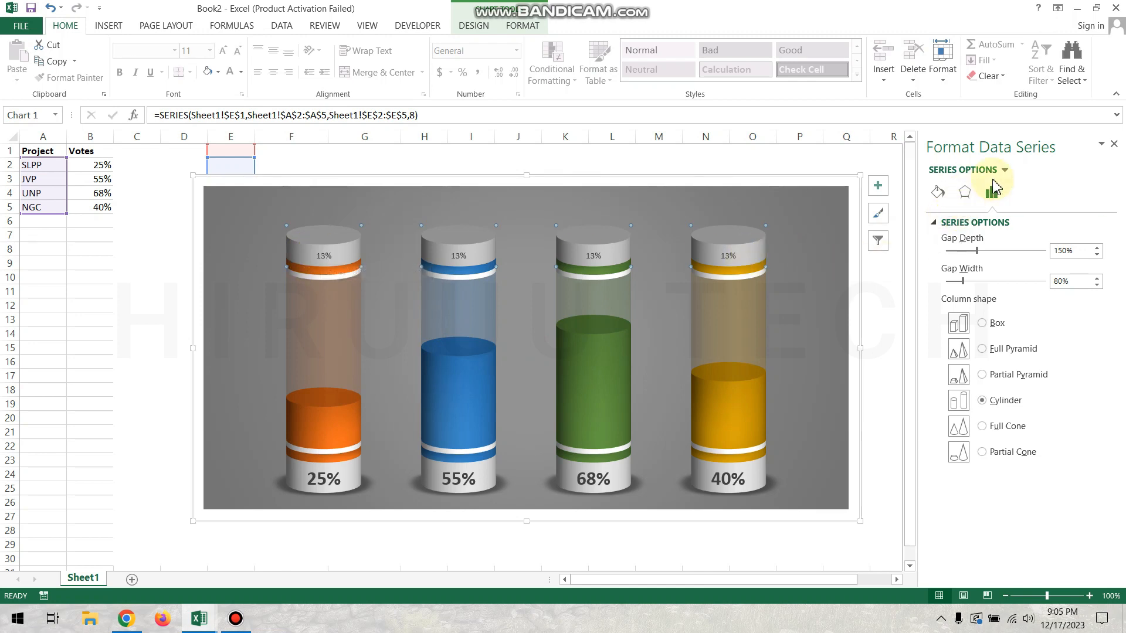
# Make the Upper series data labels show the category name instead of the value
pyautogui.click(325, 254)
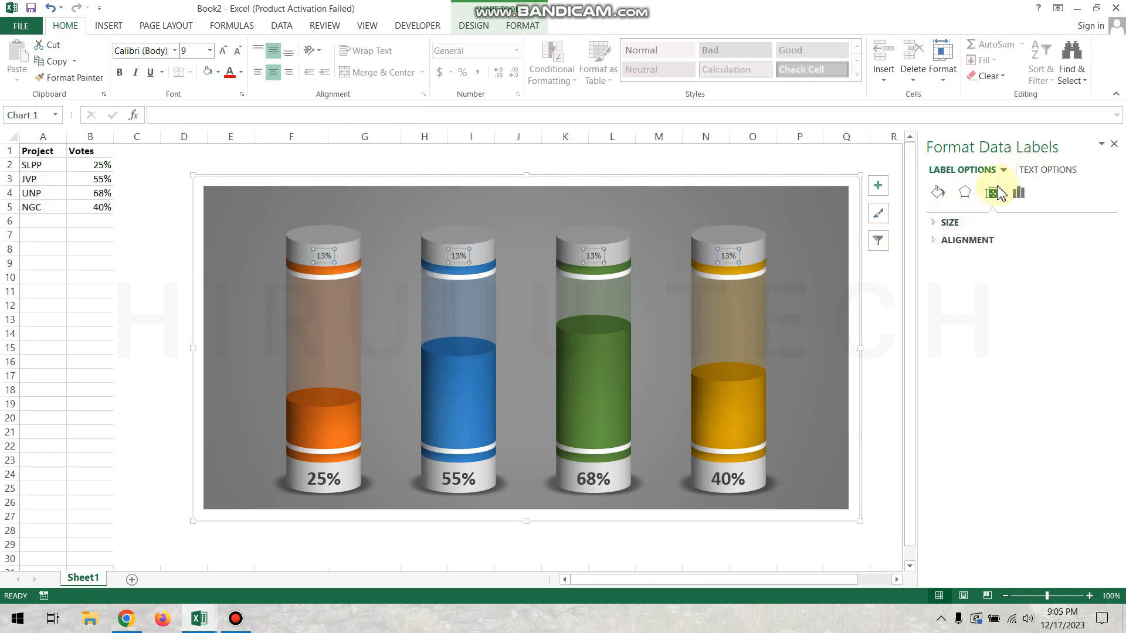
pyautogui.click(1018, 192)
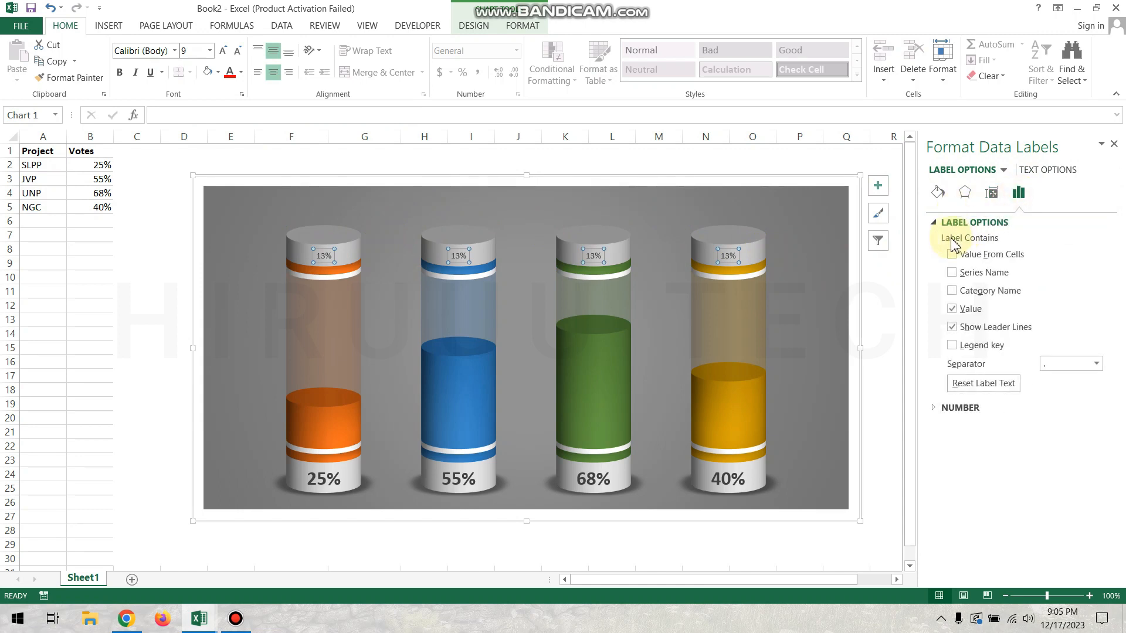
pyautogui.click(951, 290)
pyautogui.click(949, 310)
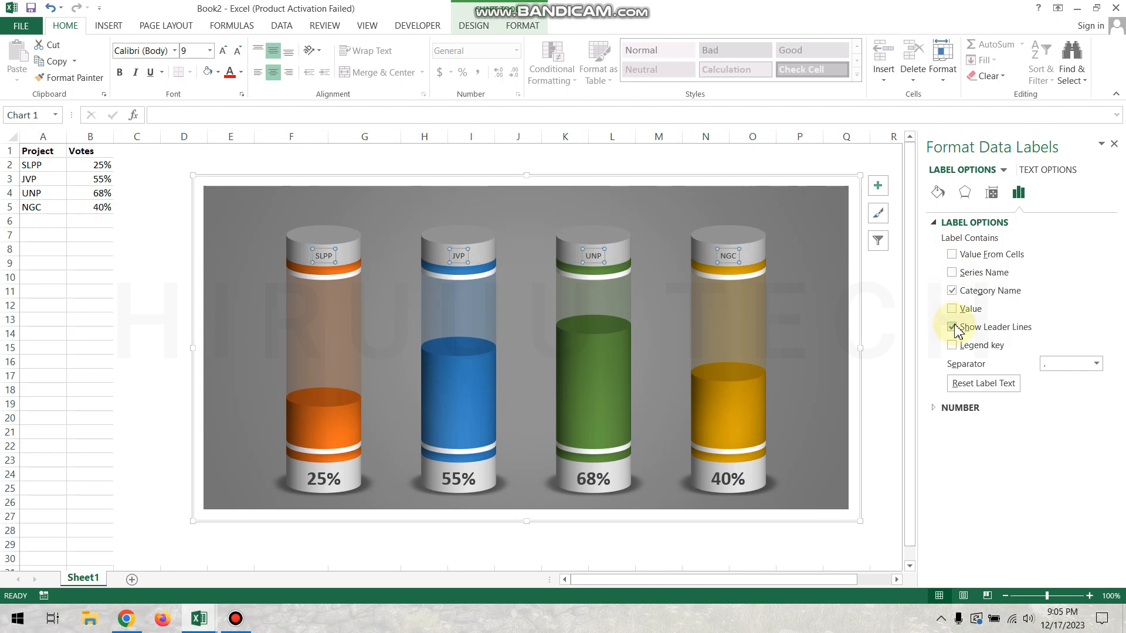
pyautogui.click(765, 278)
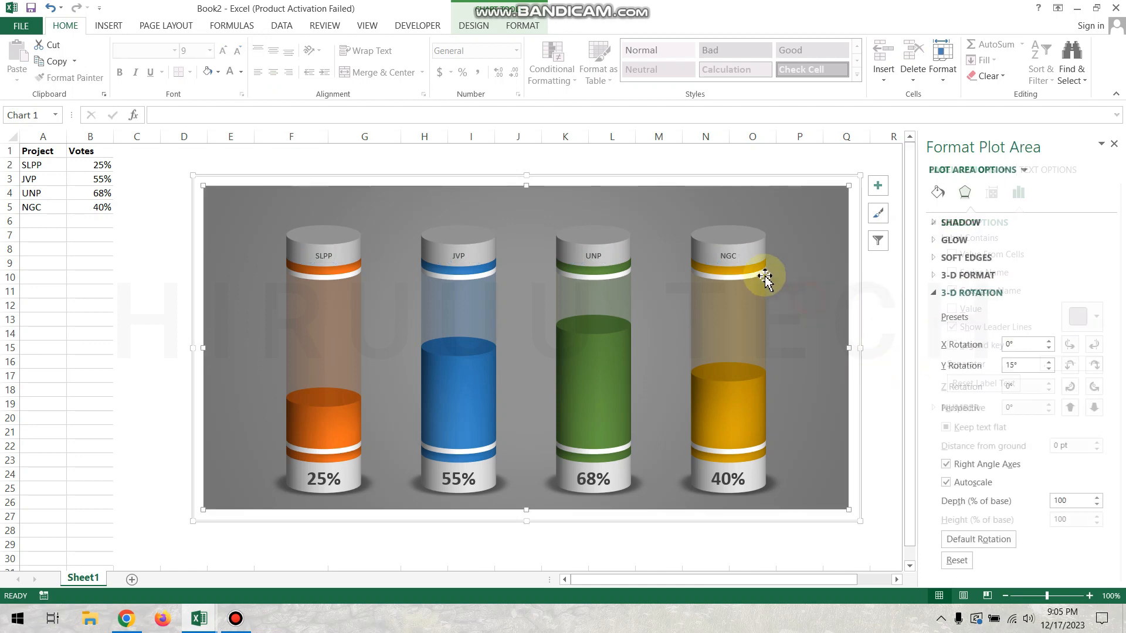
# Set the Upper series data labels to 14 pt bold and deselect them
pyautogui.click(728, 255)
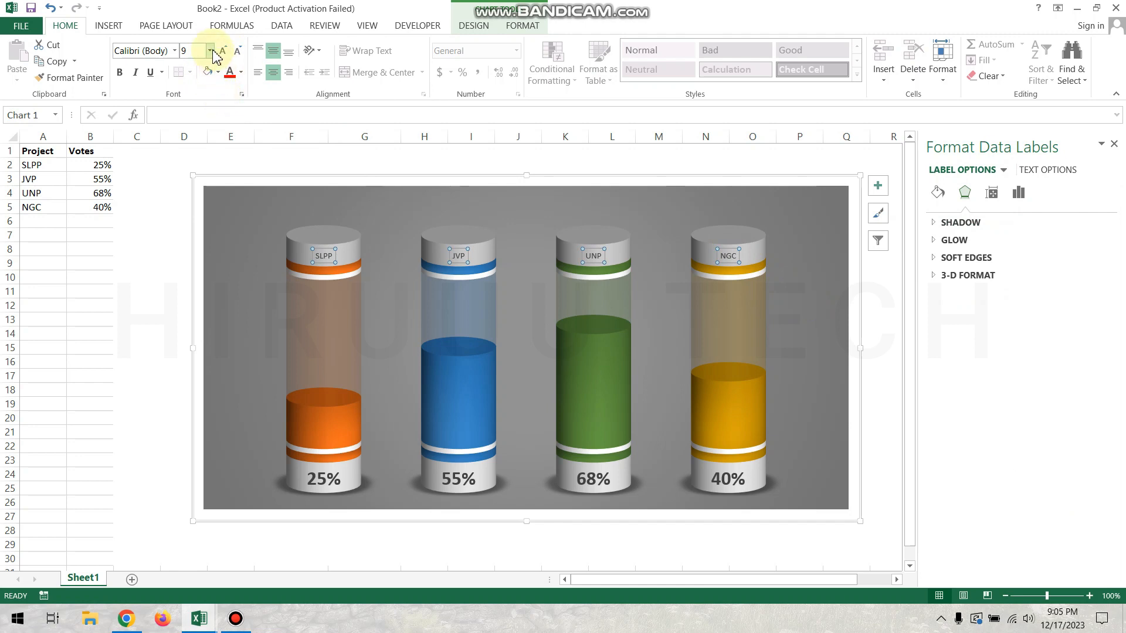
pyautogui.click(221, 51)
pyautogui.click(222, 51)
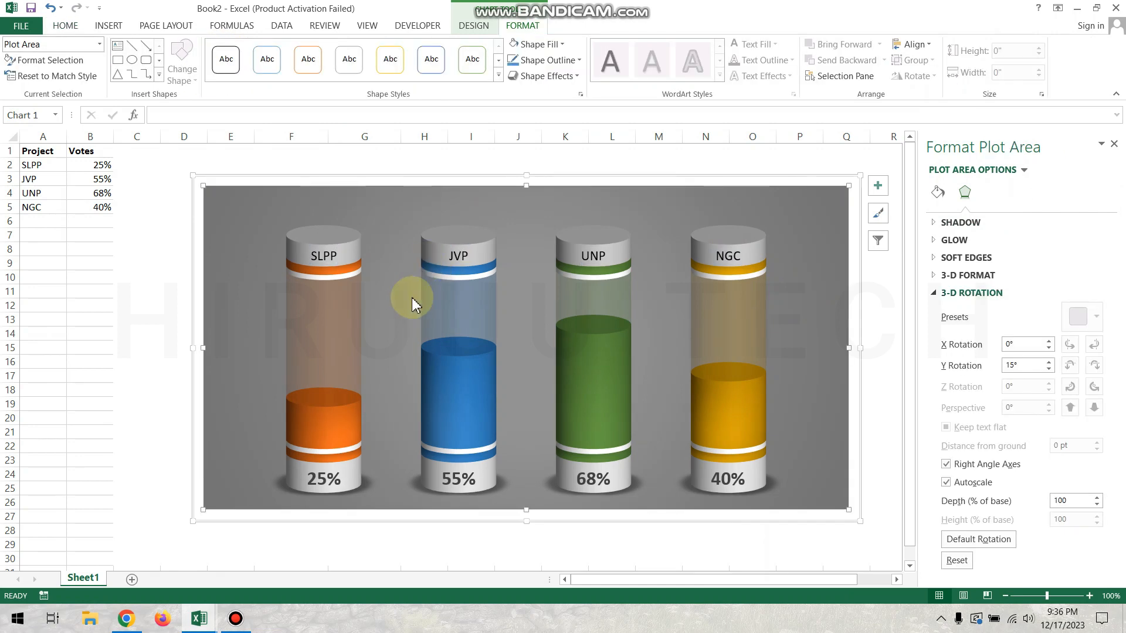
pyautogui.click(327, 257)
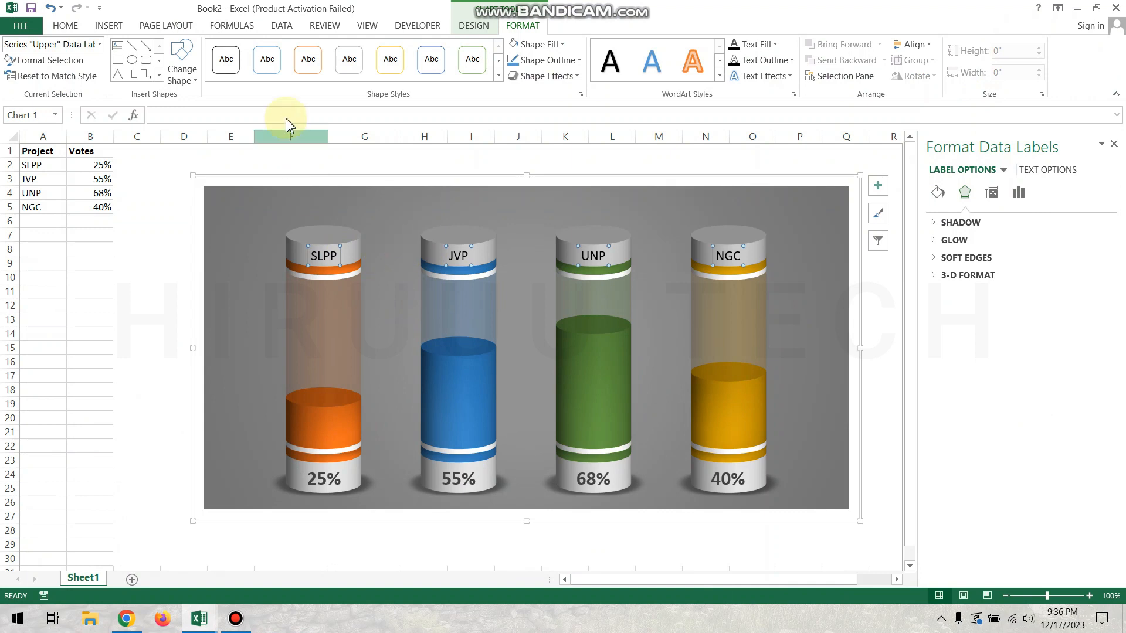
pyautogui.click(67, 28)
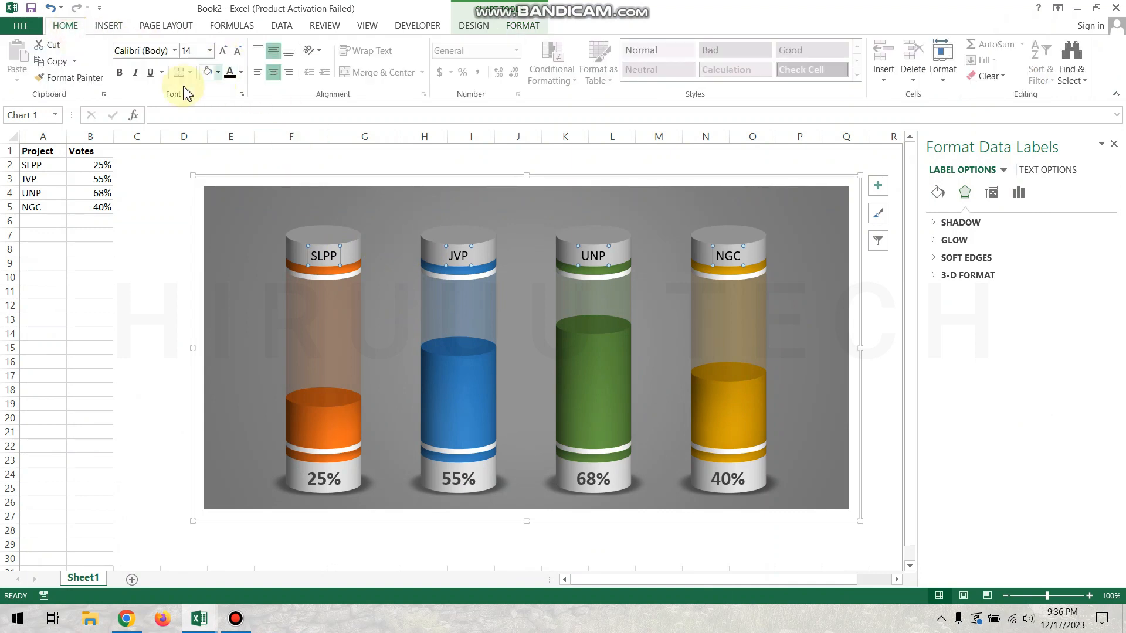
pyautogui.click(120, 73)
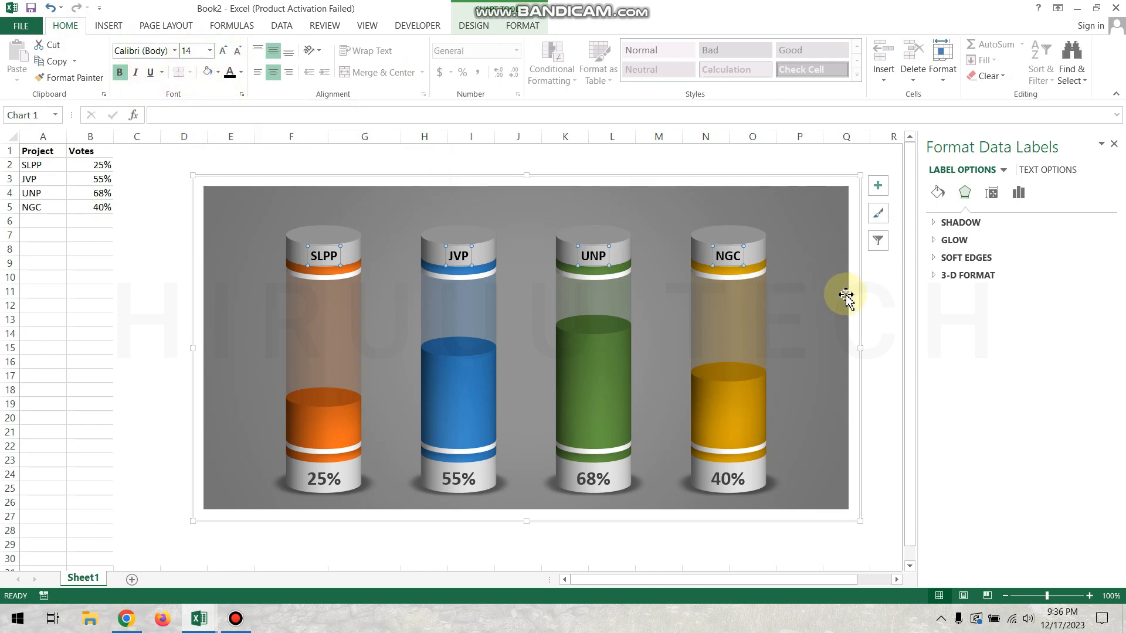
pyautogui.click(884, 303)
pyautogui.click(499, 190)
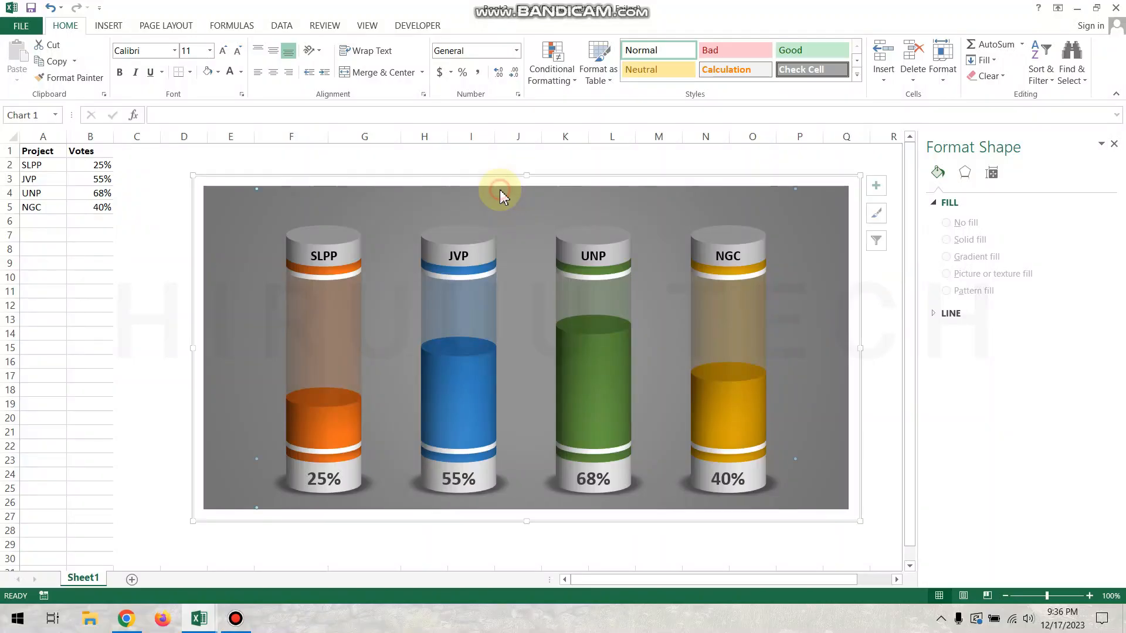
# Change the Votes values to 10% for SLPP, 88% for UNP and 50% for NGC
pyautogui.click(94, 171)
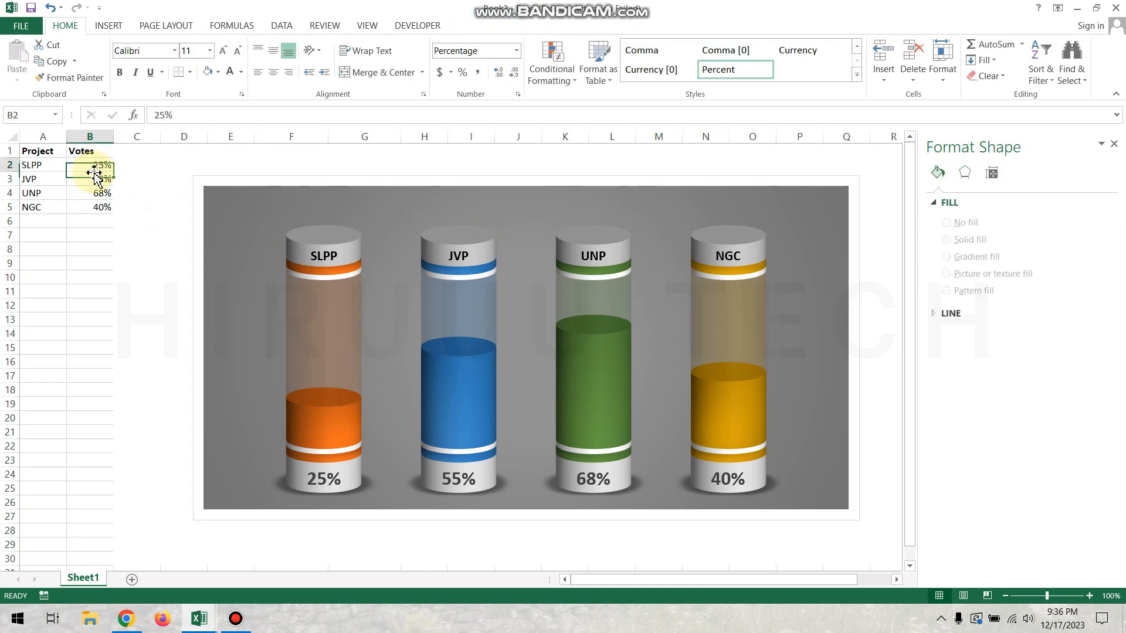
pyautogui.write('1')
pyautogui.write('0')
pyautogui.press('Return')
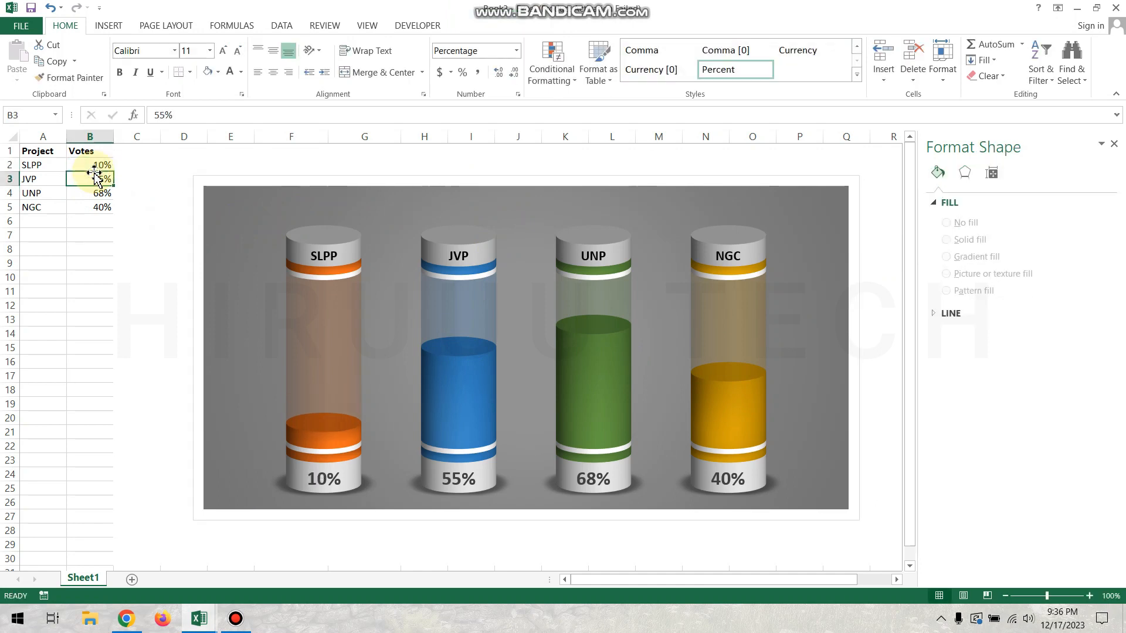
pyautogui.press('Down')
pyautogui.write('88')
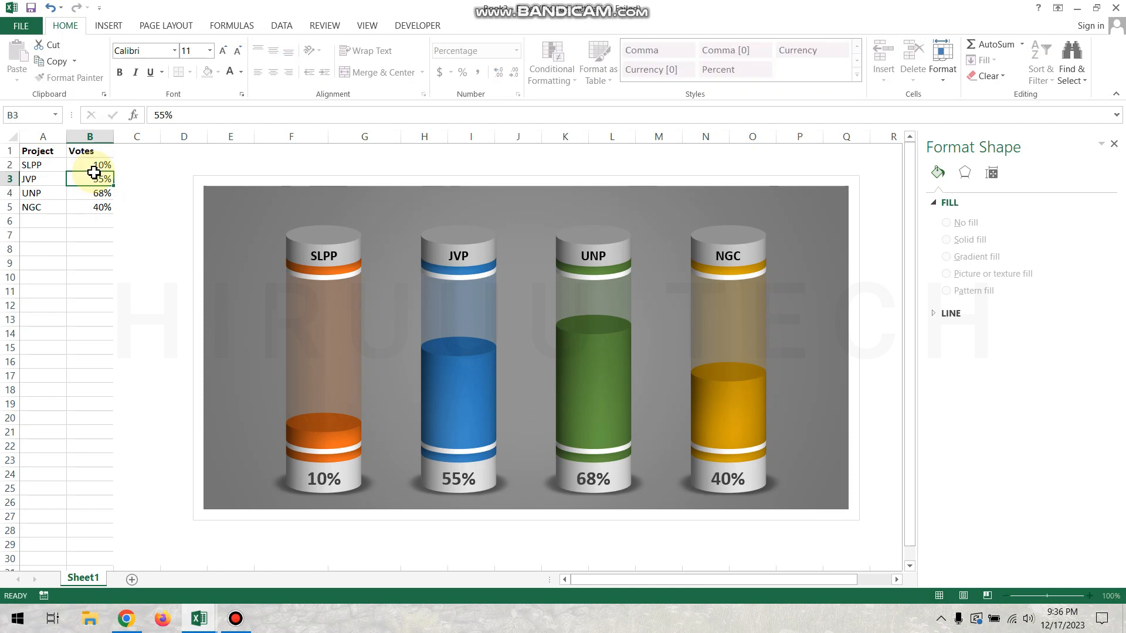
pyautogui.press('Return')
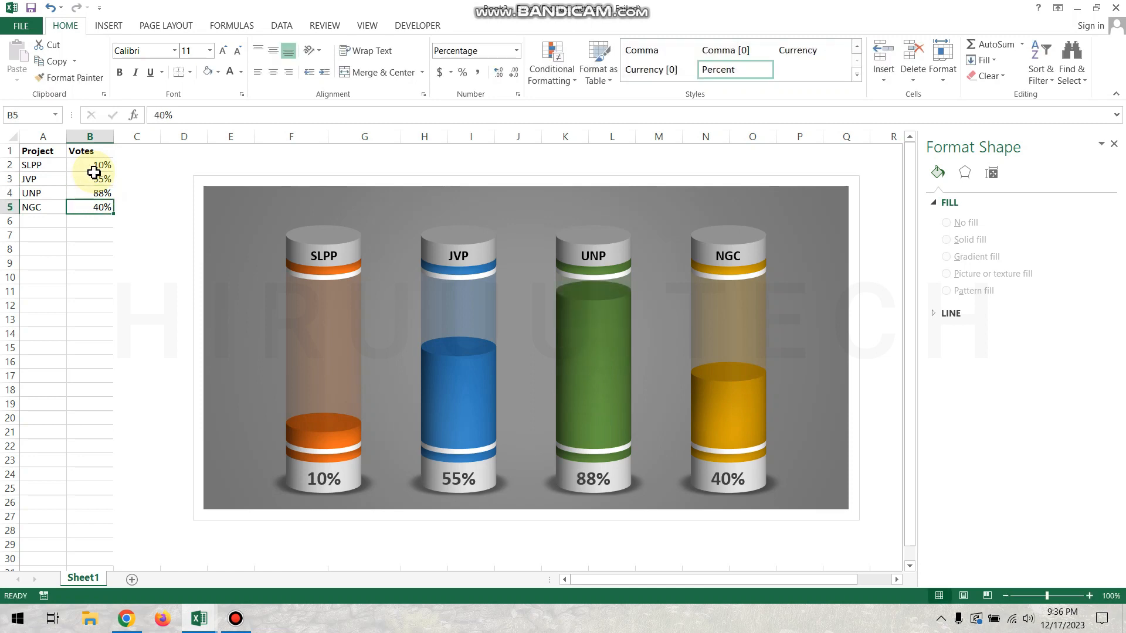
pyautogui.write('50')
pyautogui.press('Return')
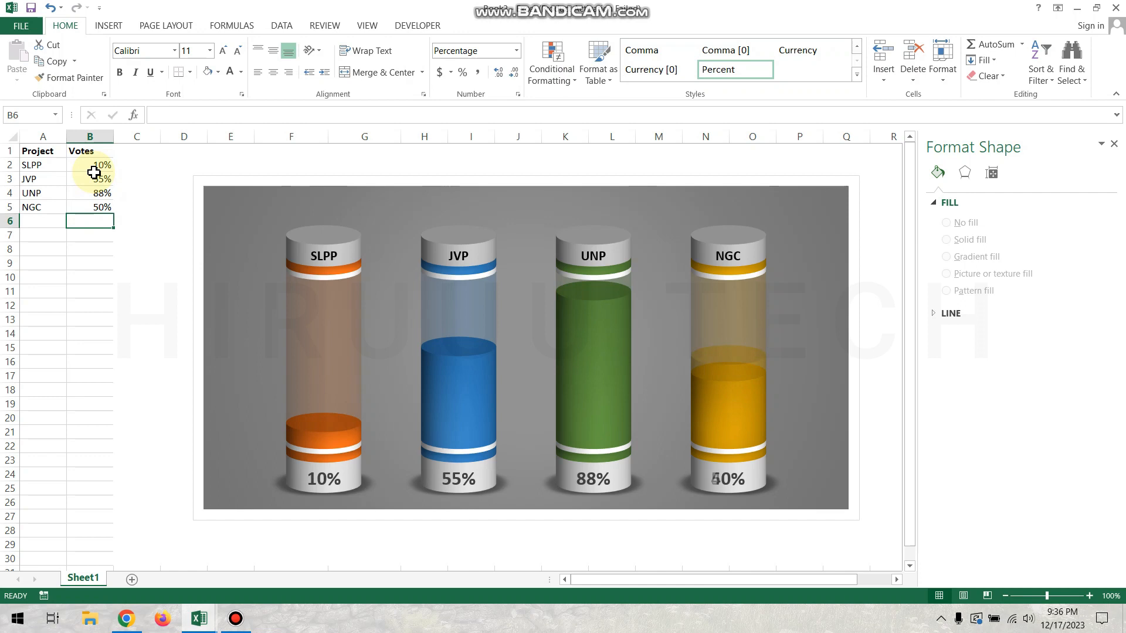
# Try 90% as the SLPP votes in cell B2, and replace it with 24%
pyautogui.press('Up')
pyautogui.press('Up')
pyautogui.press('Up')
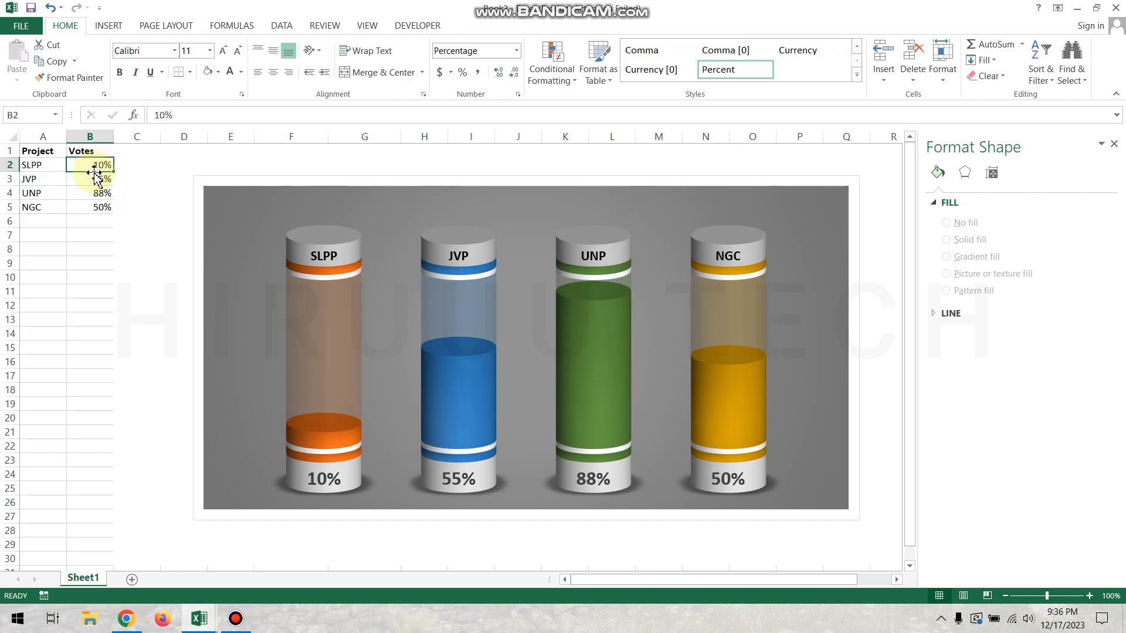
pyautogui.write('90')
pyautogui.press('Return')
pyautogui.press('Up')
pyautogui.write('24')
pyautogui.press('Return')
# Set the UNP votes in cell B4 to 32% and select the chart walls
pyautogui.click(104, 197)
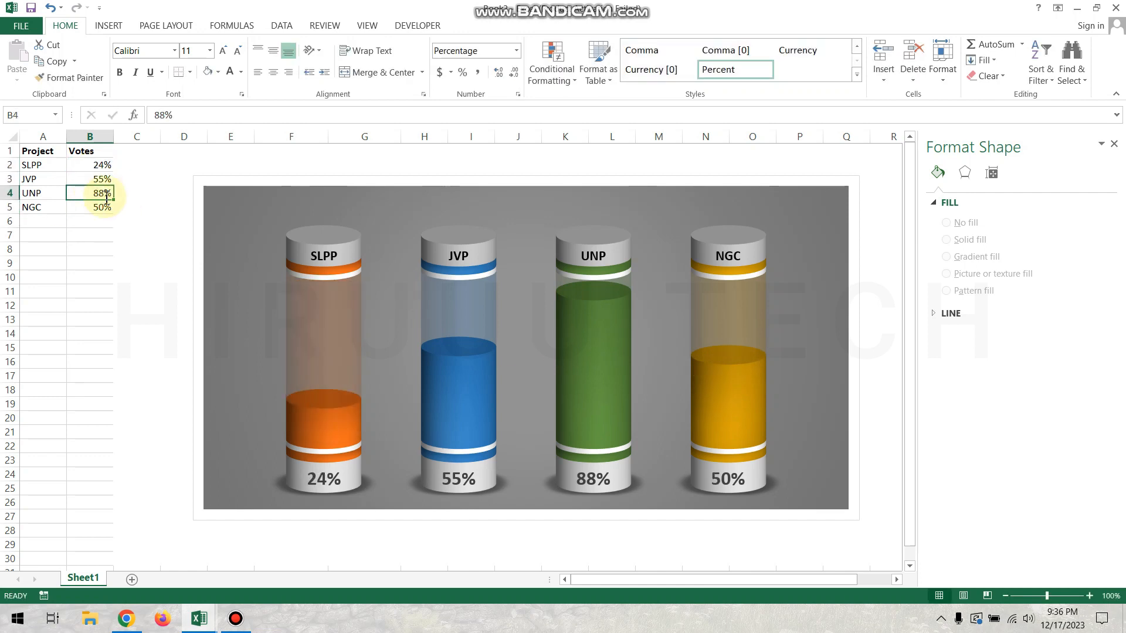
pyautogui.write('32')
pyautogui.press('Return')
pyautogui.click(523, 199)
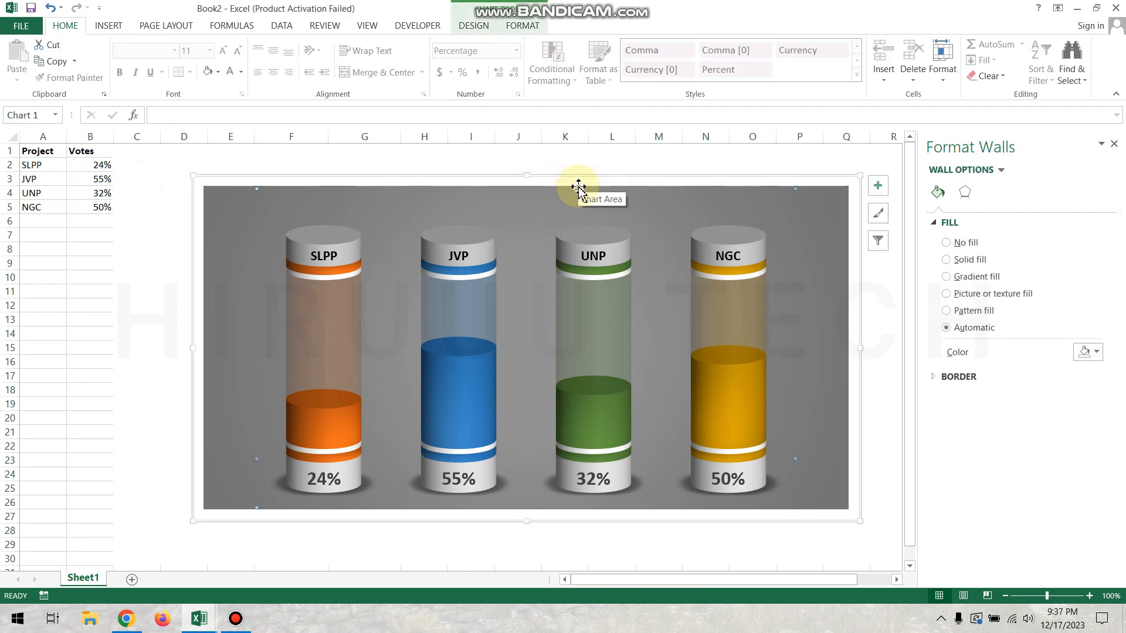
# Open the column shape options of the Blank series
pyautogui.click(604, 366)
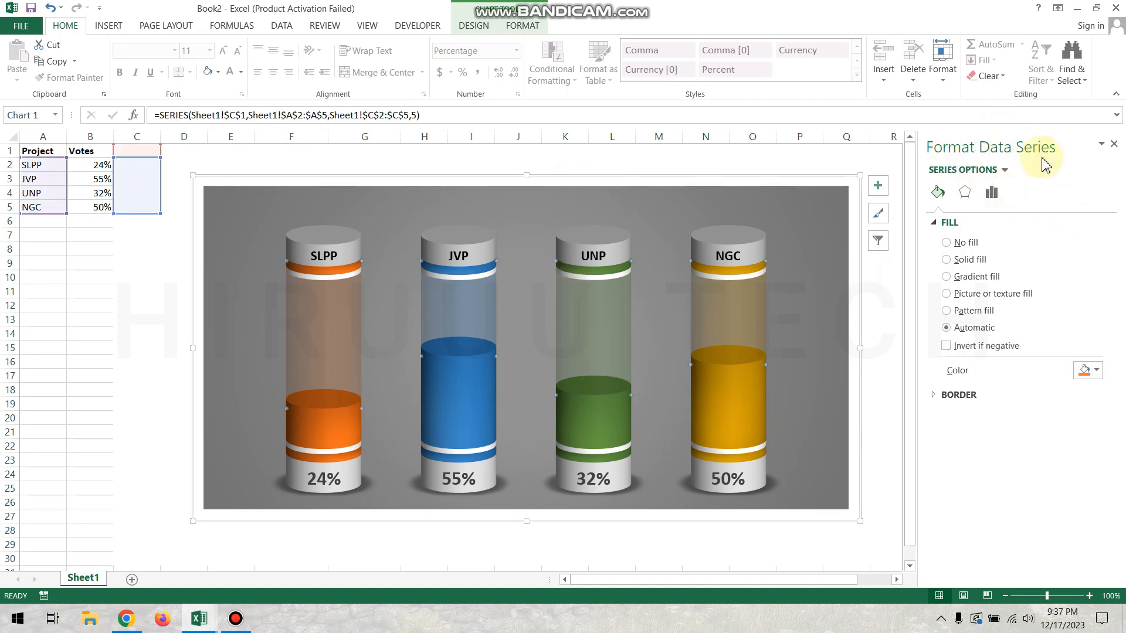
pyautogui.rightClick(573, 355)
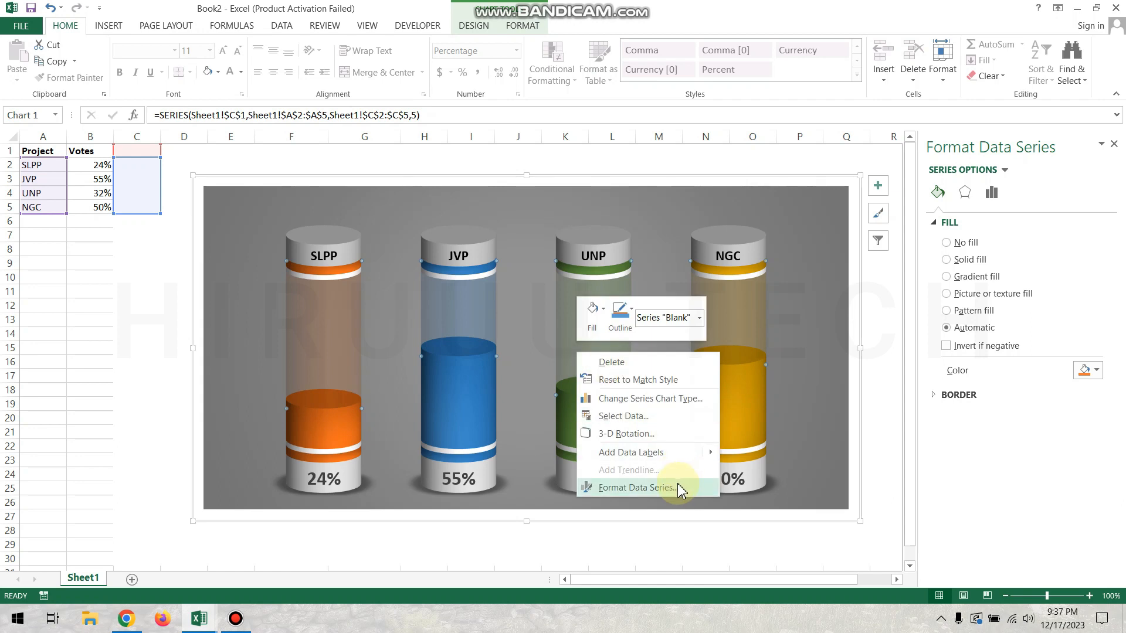
pyautogui.click(637, 488)
pyautogui.click(991, 194)
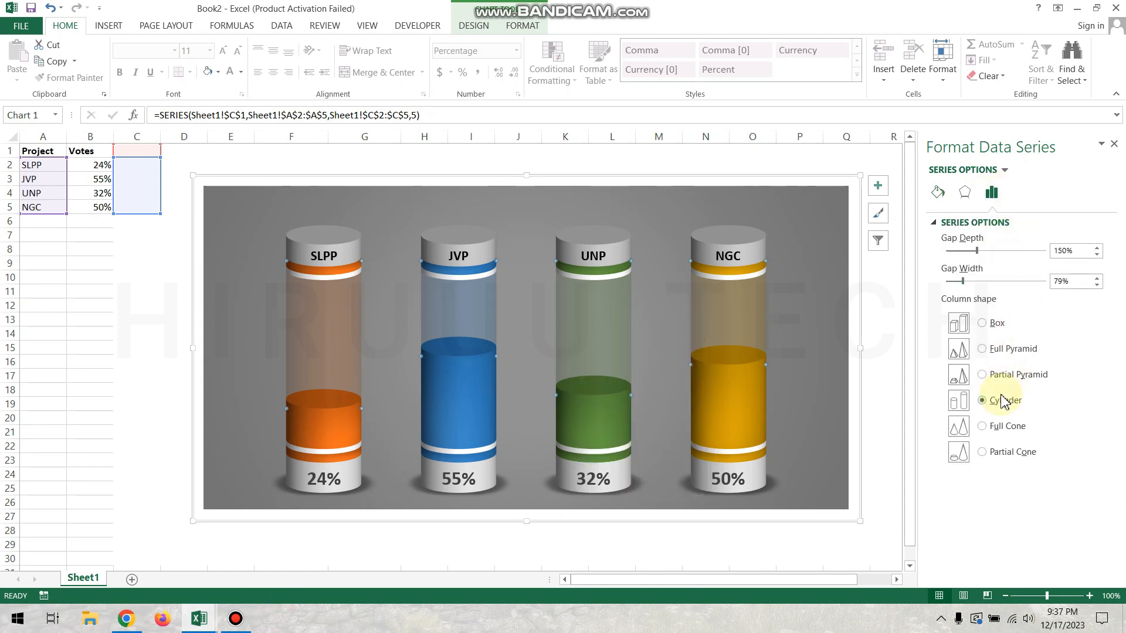
# Try the Full Cone, Partial Pyramid, Full Pyramid, Cylinder and Partial Cone column shapes, and settle on Box
pyautogui.click(988, 428)
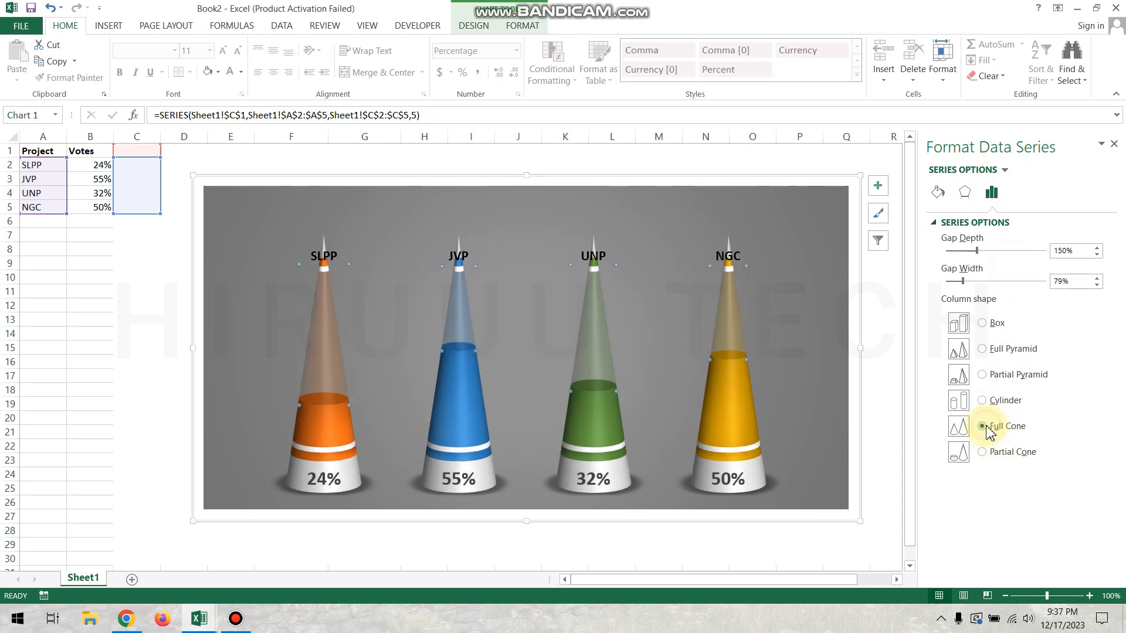
pyautogui.click(983, 375)
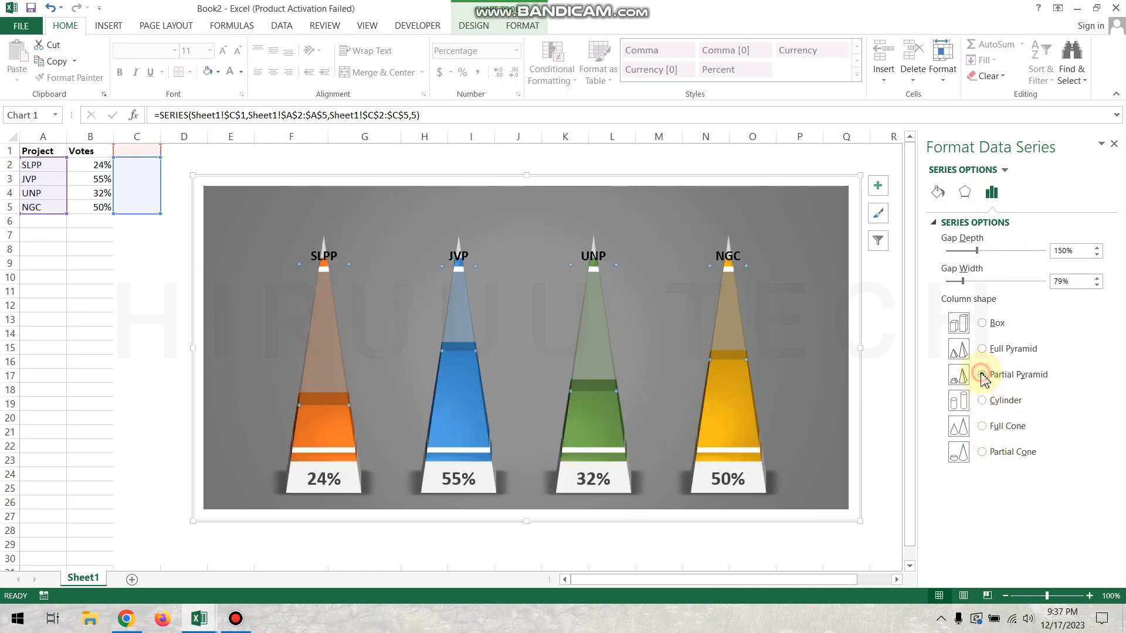
pyautogui.click(980, 352)
pyautogui.click(983, 401)
pyautogui.click(985, 425)
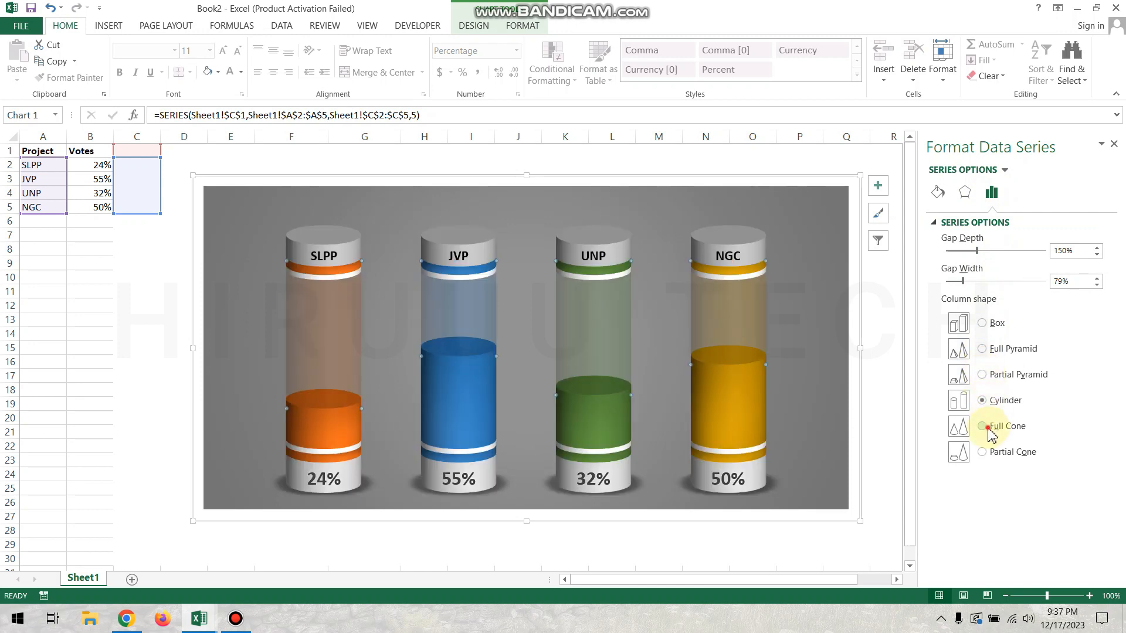
pyautogui.click(983, 452)
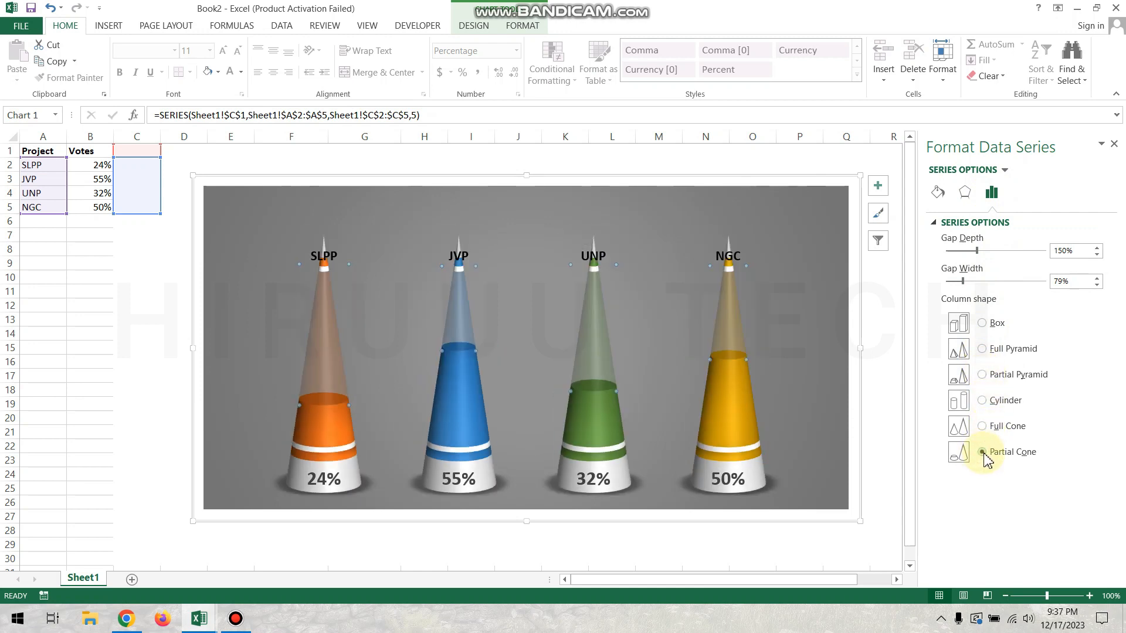
pyautogui.click(983, 324)
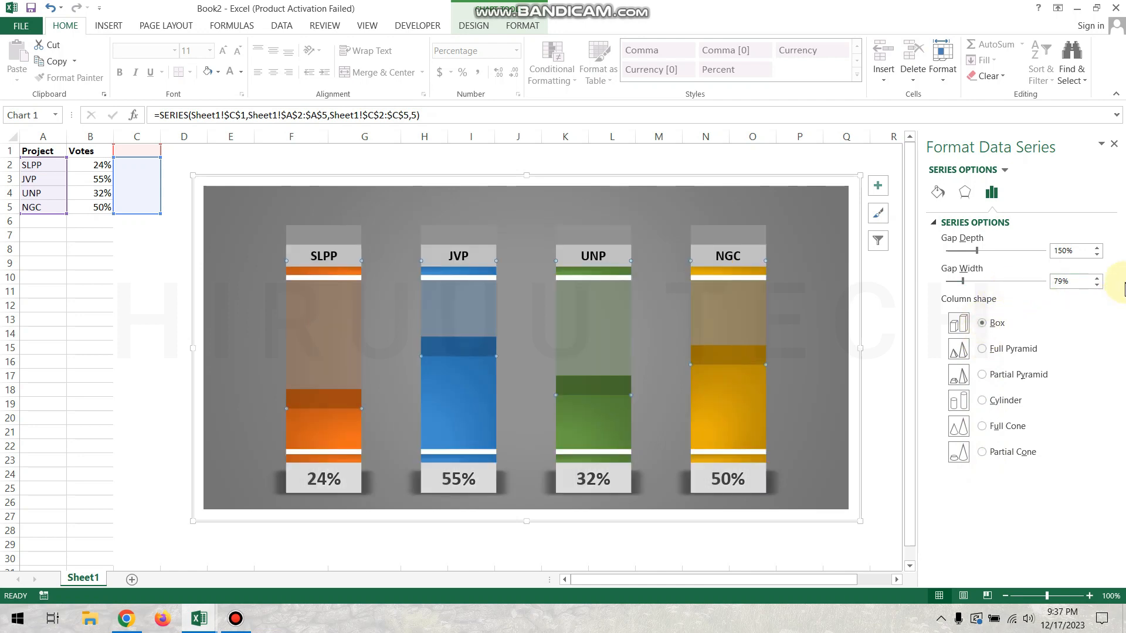
# Try a 3-D Y rotation of 30° on the chart and settle on 10°
pyautogui.click(782, 307)
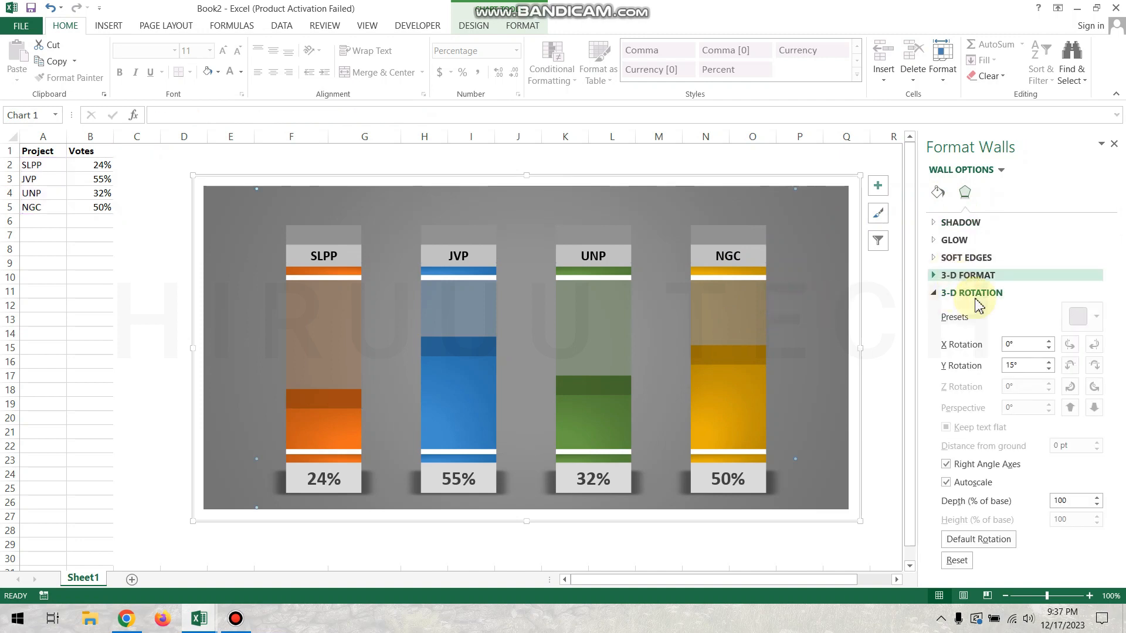
pyautogui.click(1049, 362)
pyautogui.click(1049, 361)
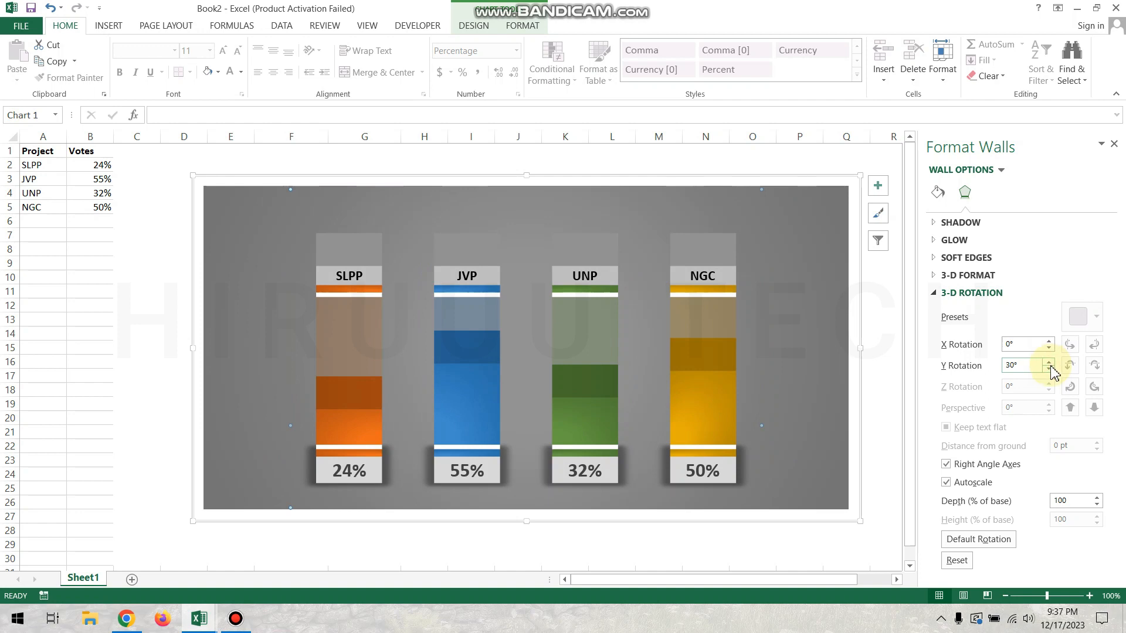
pyautogui.click(1049, 368)
pyautogui.click(1049, 369)
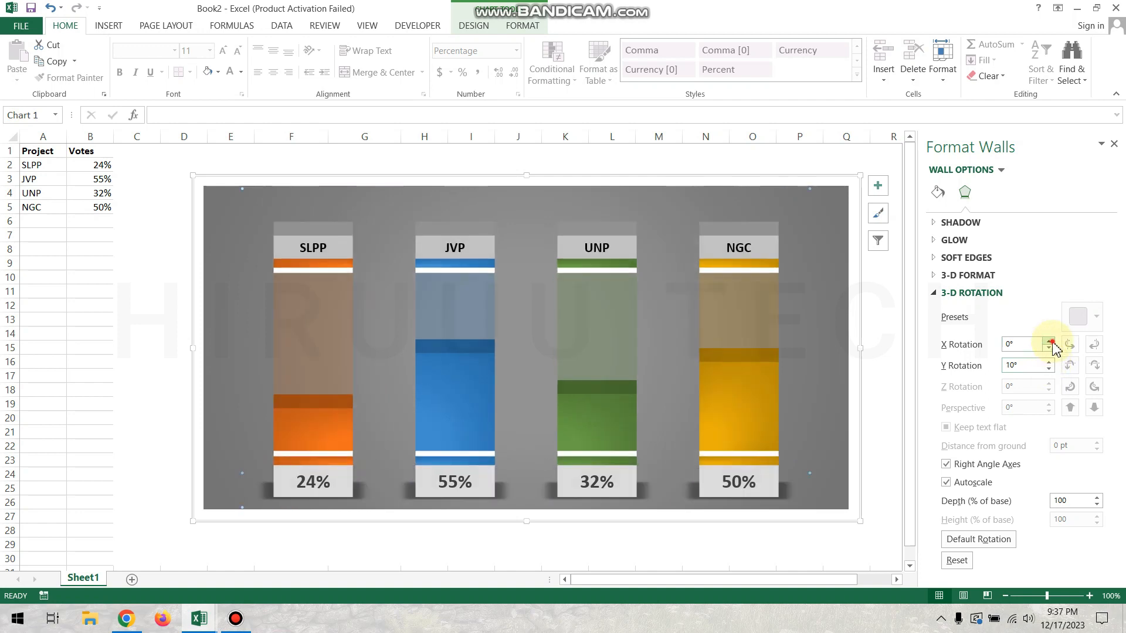
# Try a 3-D X rotation of 20° on the chart and settle on 10°
pyautogui.click(1049, 341)
pyautogui.click(1049, 341)
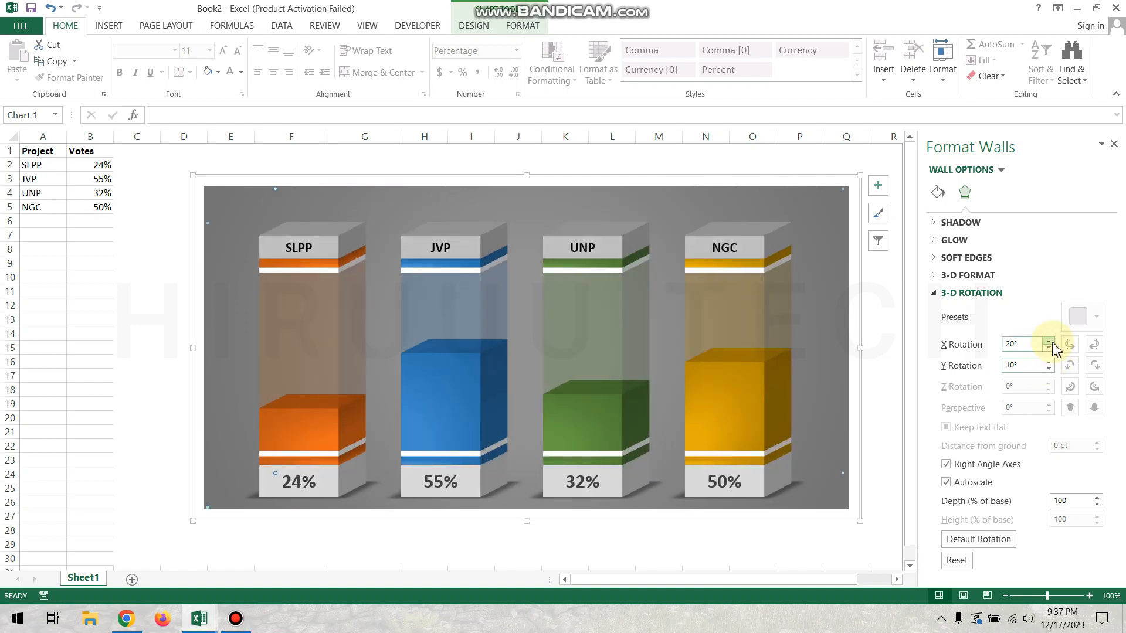
pyautogui.click(1049, 348)
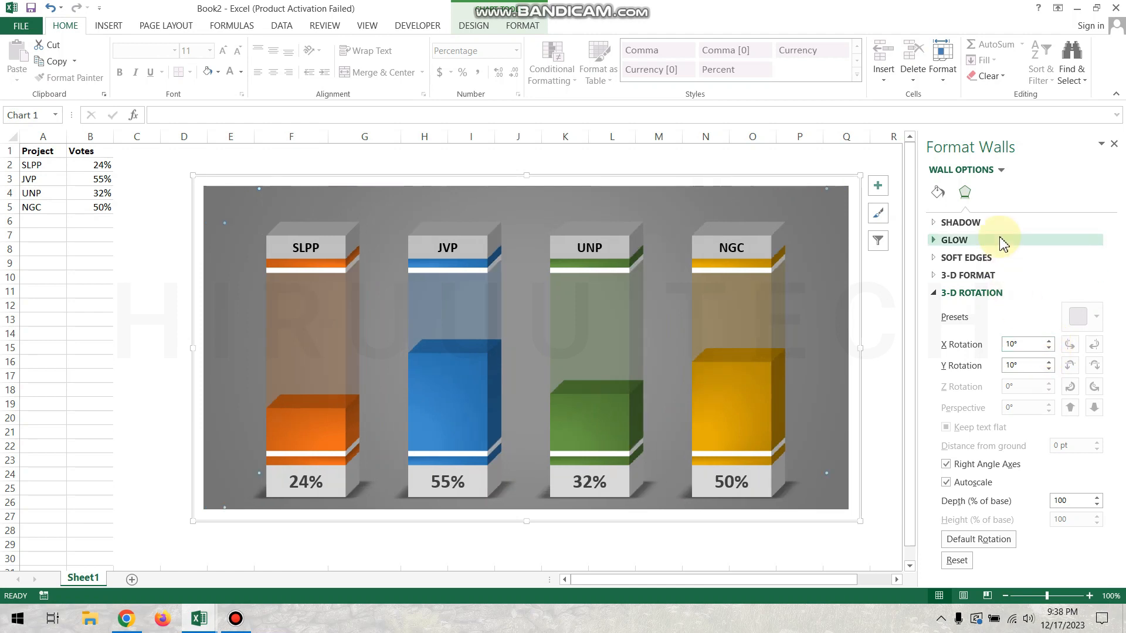
# Set the Blank series' gap width to 92% and its gap depth to 151%
pyautogui.click(736, 359)
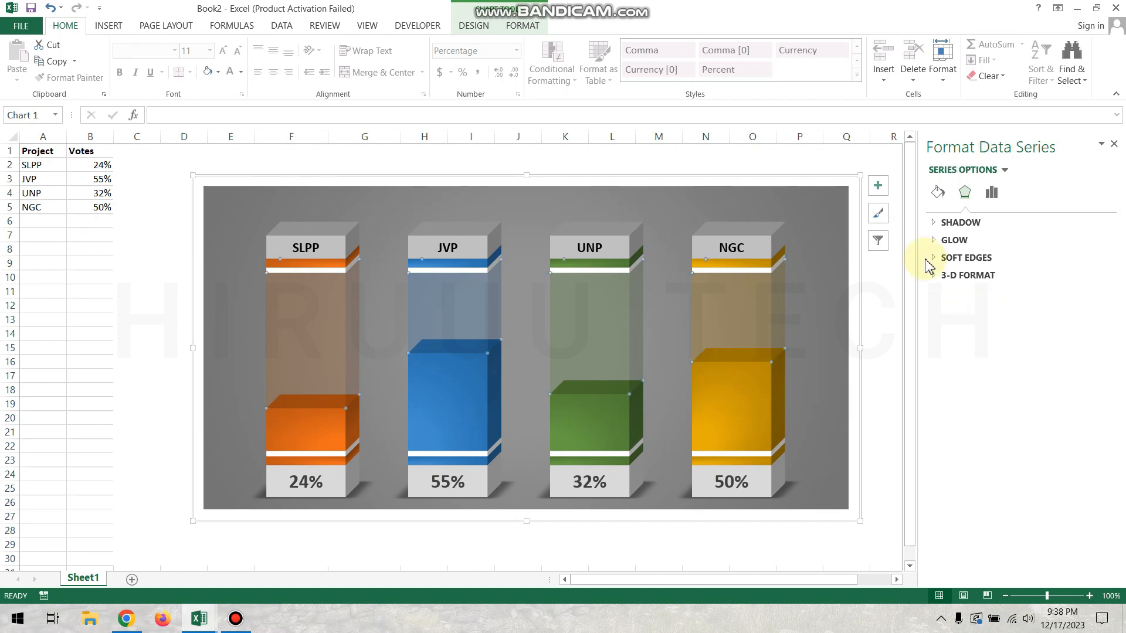
pyautogui.click(991, 192)
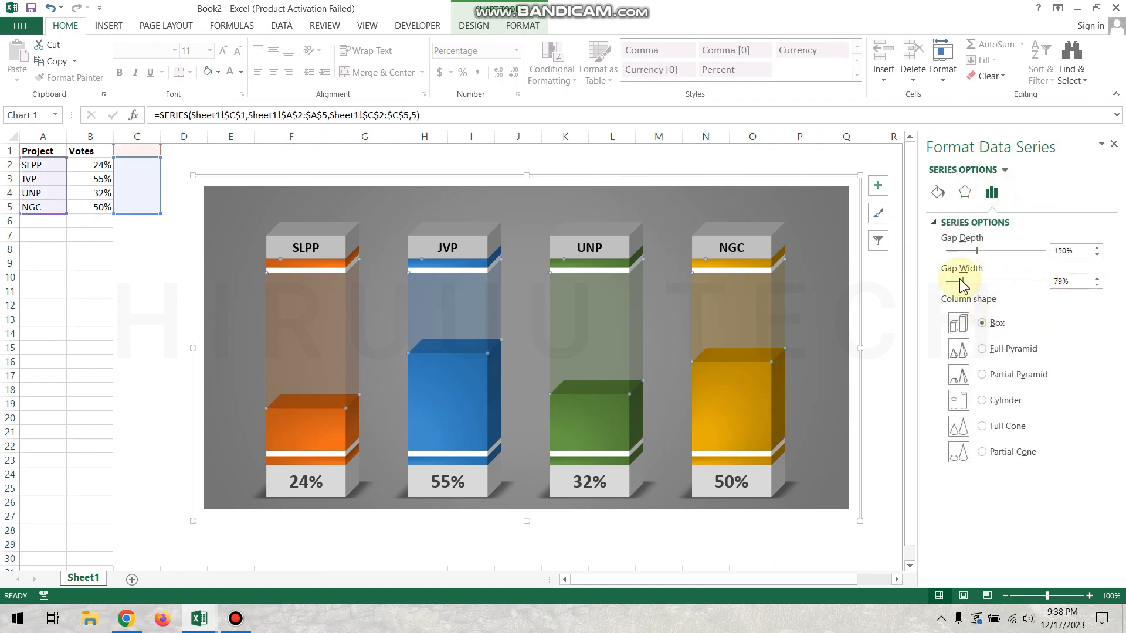
pyautogui.moveTo(967, 286); pyautogui.dragTo(964, 287)
pyautogui.click(1096, 278)
pyautogui.click(1098, 248)
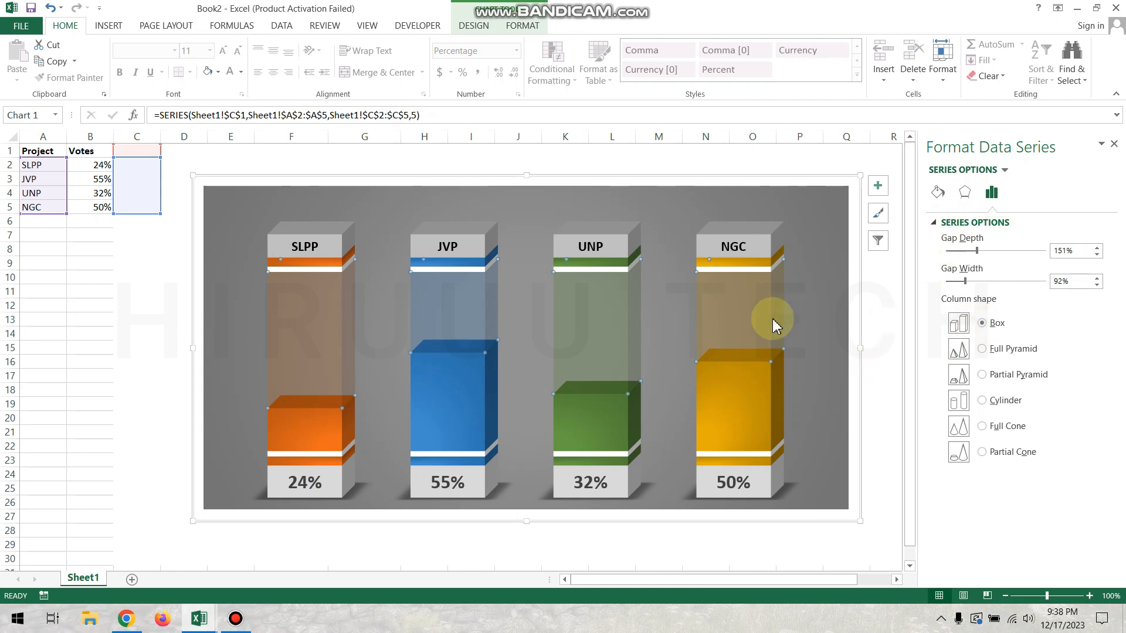
pyautogui.moveTo(774, 326)
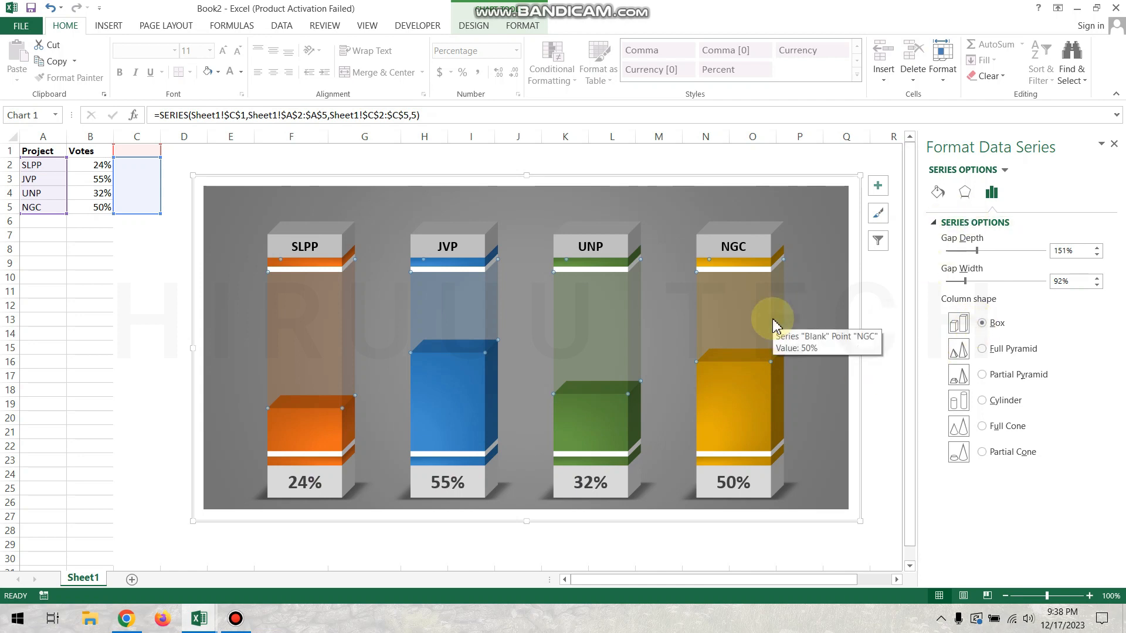